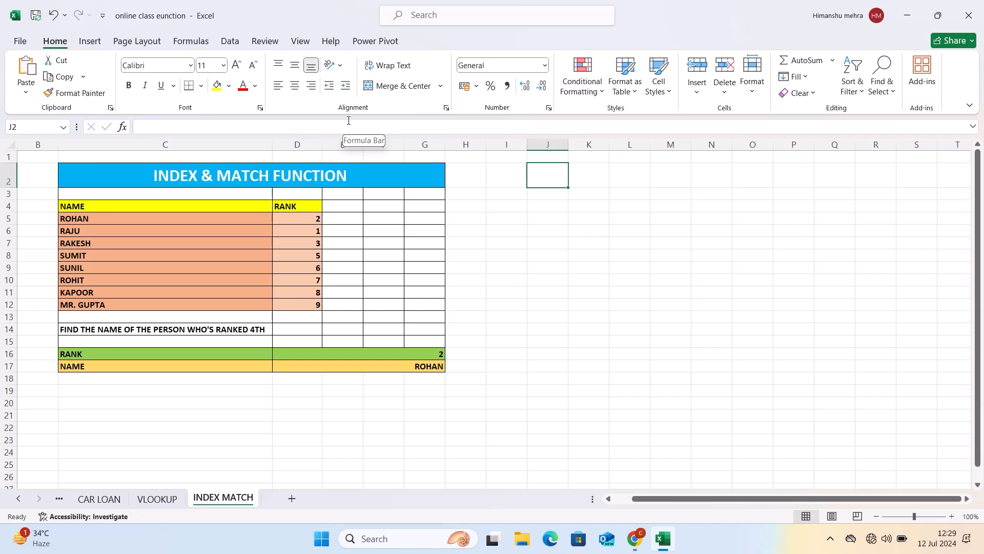
- Merge and center cells J2:Q2 beside the existing table to hold a title
left_click(545, 205)
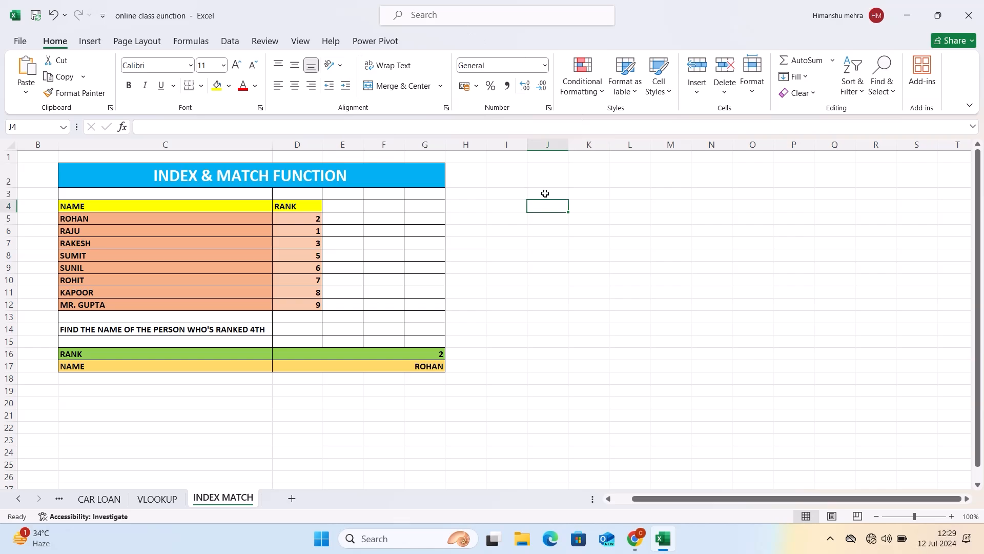
left_click(550, 172)
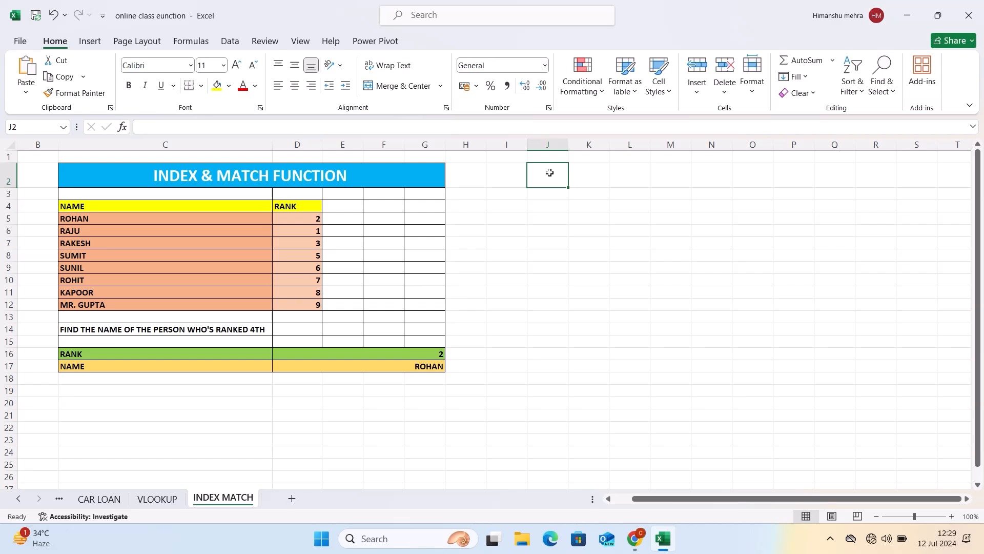
key("shift+Right")
key("shift+Right")
key("shift+Right")
key("shift+Right")
key("shift+Right")
key("shift+Right")
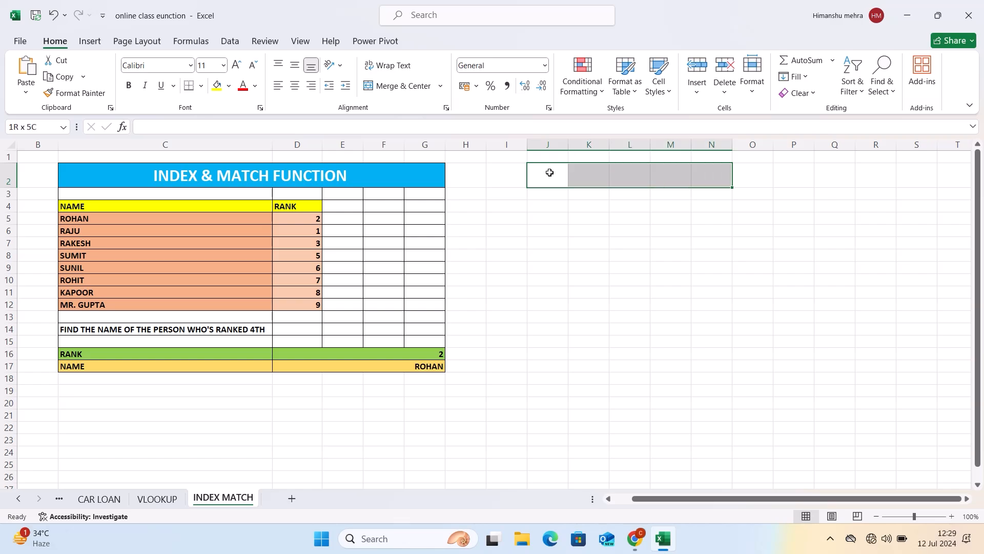
key("shift+Right")
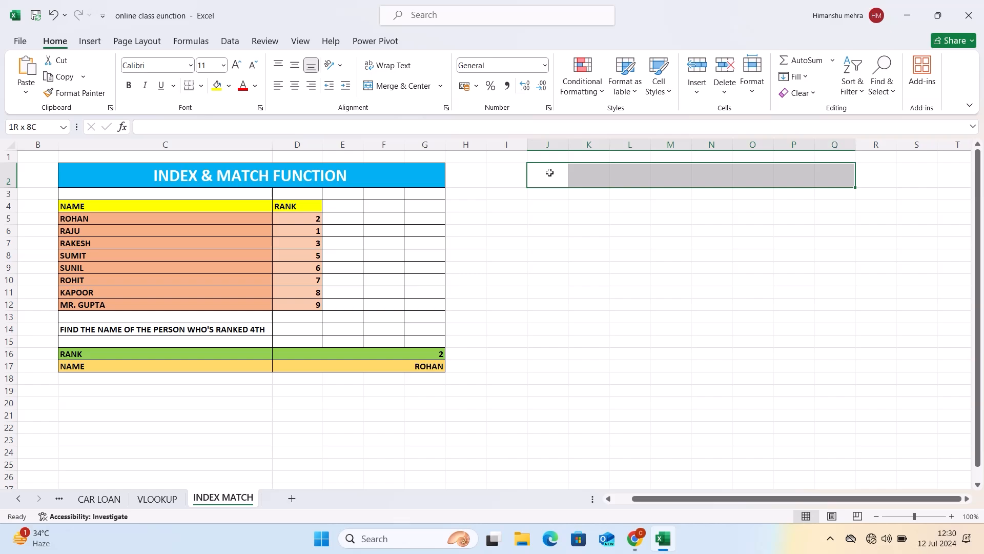
left_click(408, 86)
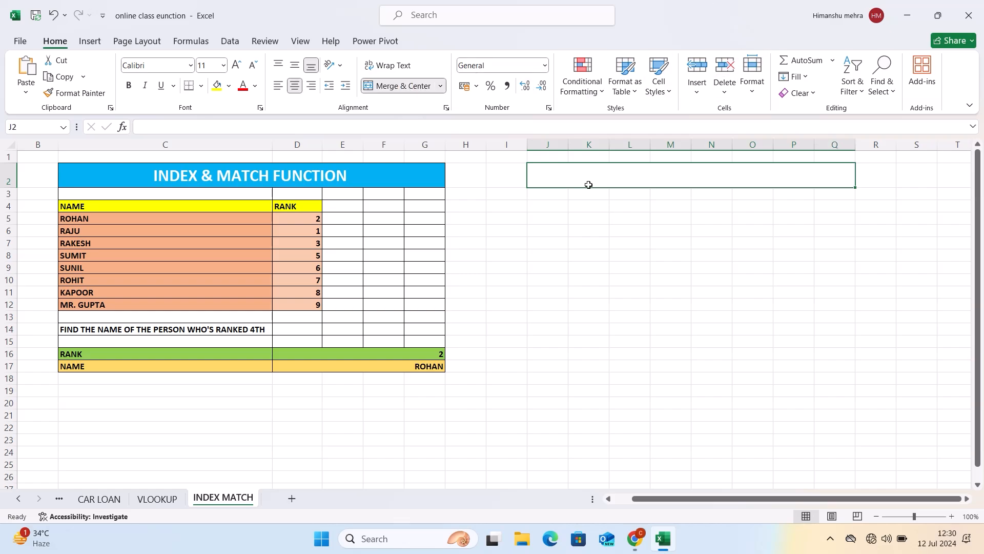
- Enter the title "INDEX & MATCH FUNCTION" in the merged cell J2
left_click(588, 231)
left_click_drag(589, 230, 586, 172)
left_click(588, 171)
type("IN")
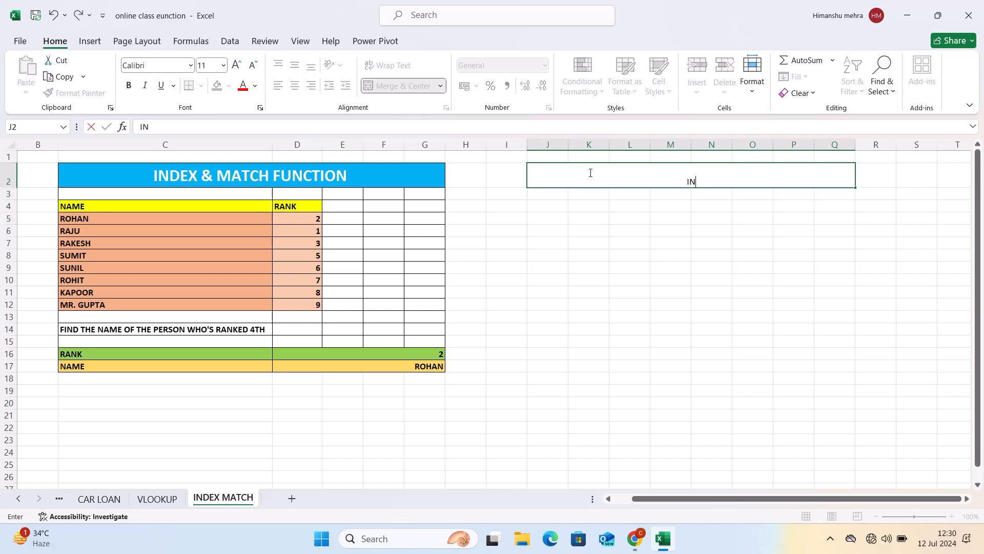
type("DEX & MATCH")
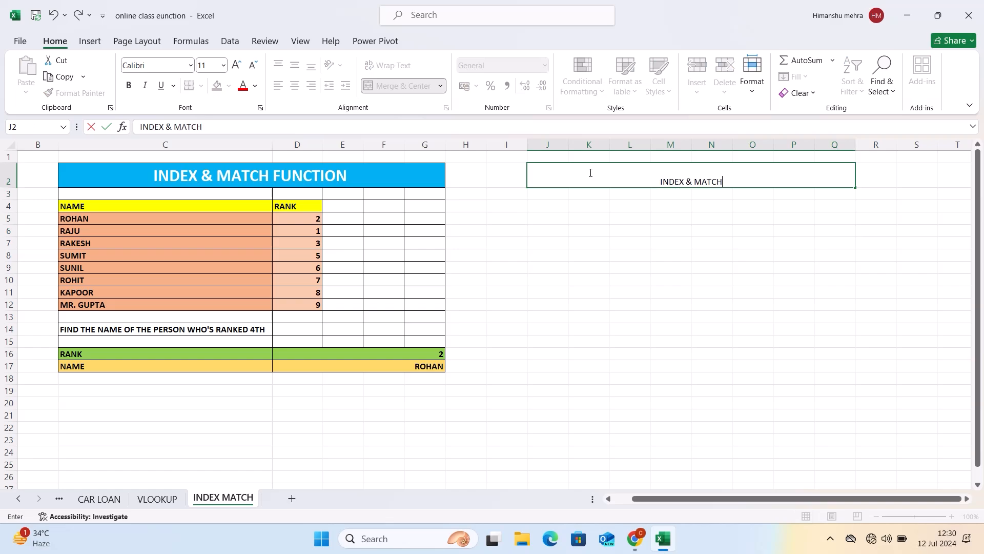
type(" FUNCTION")
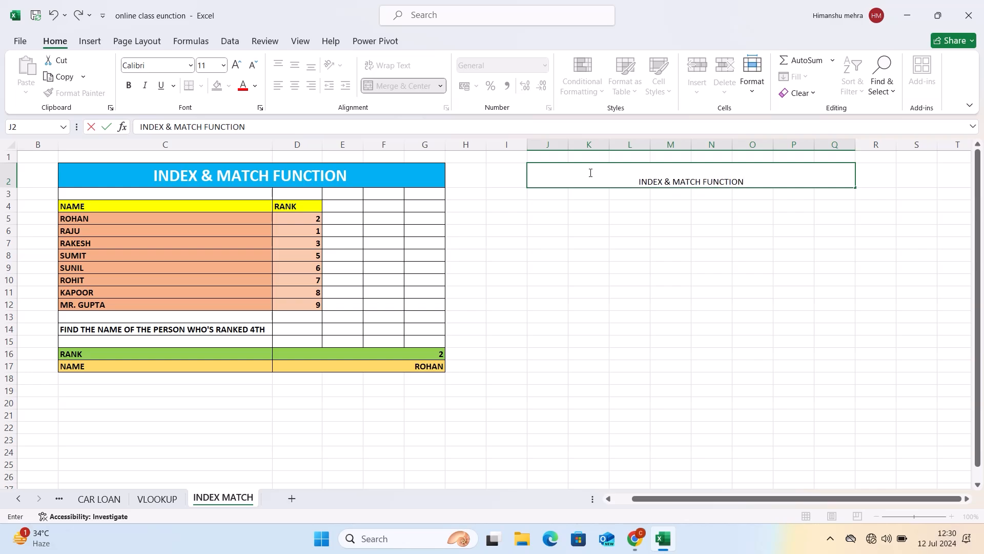
key("Return")
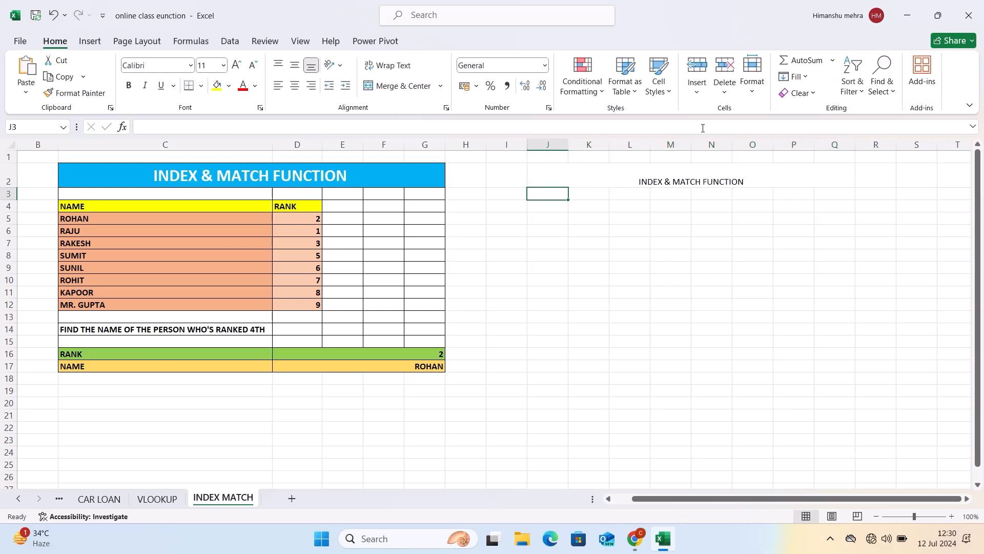
- Middle-align the title in J2 vertically and increase its font size to 26
left_click(702, 165)
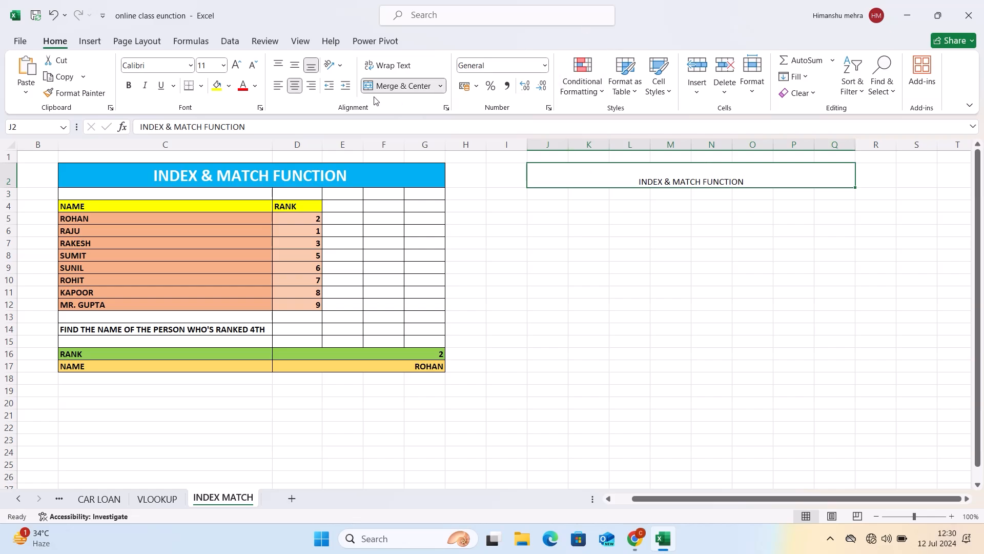
left_click(294, 66)
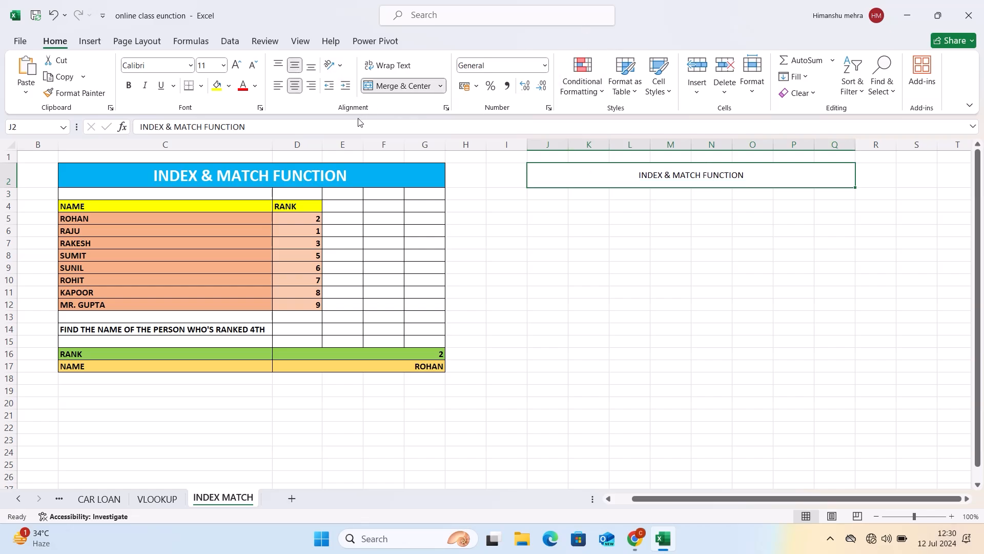
left_click(236, 70)
left_click(235, 69)
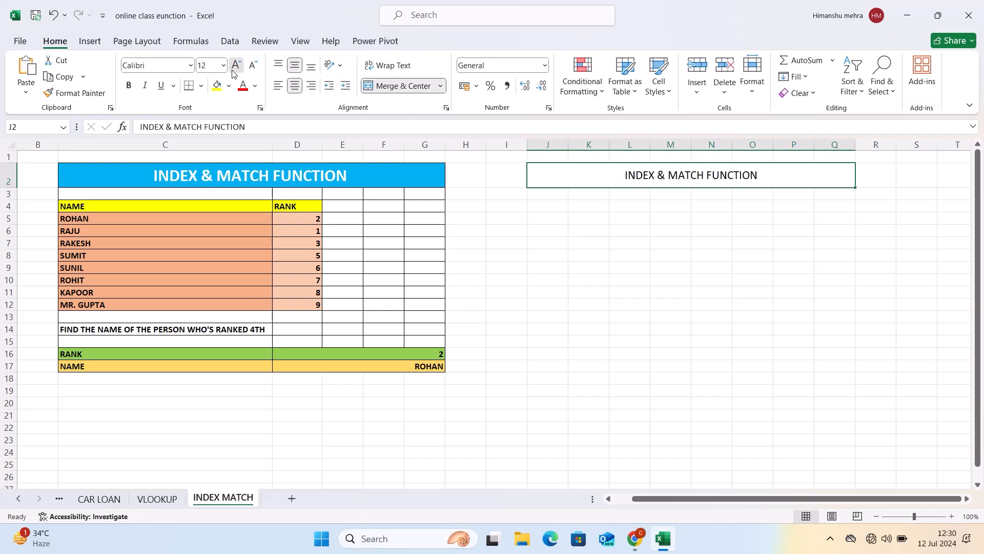
left_click(235, 69)
left_click(235, 69)
left_click(236, 69)
left_click(235, 71)
left_click(235, 70)
left_click(234, 71)
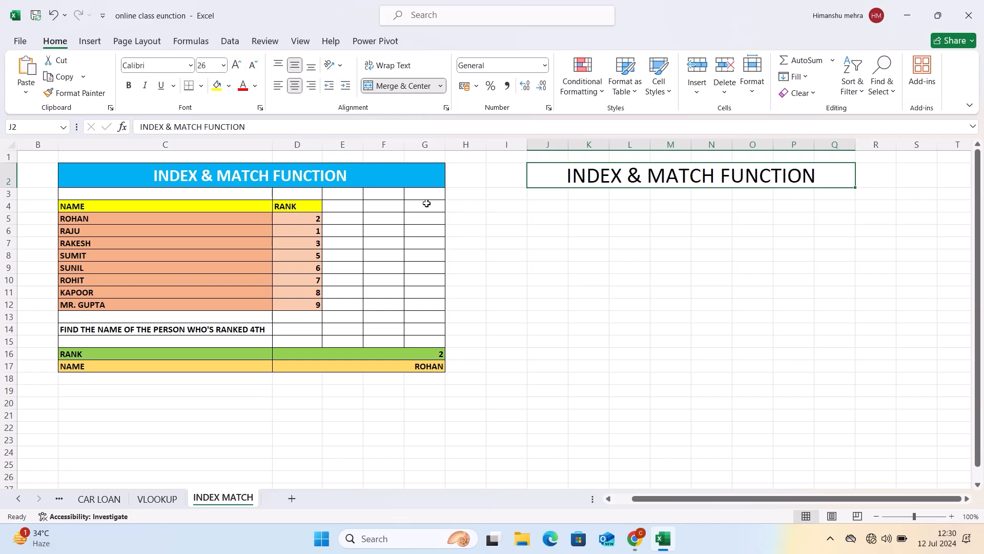
- Give the title cell J2 a dark orange fill and white font color
left_click(739, 228)
left_click_drag(703, 200, 703, 197)
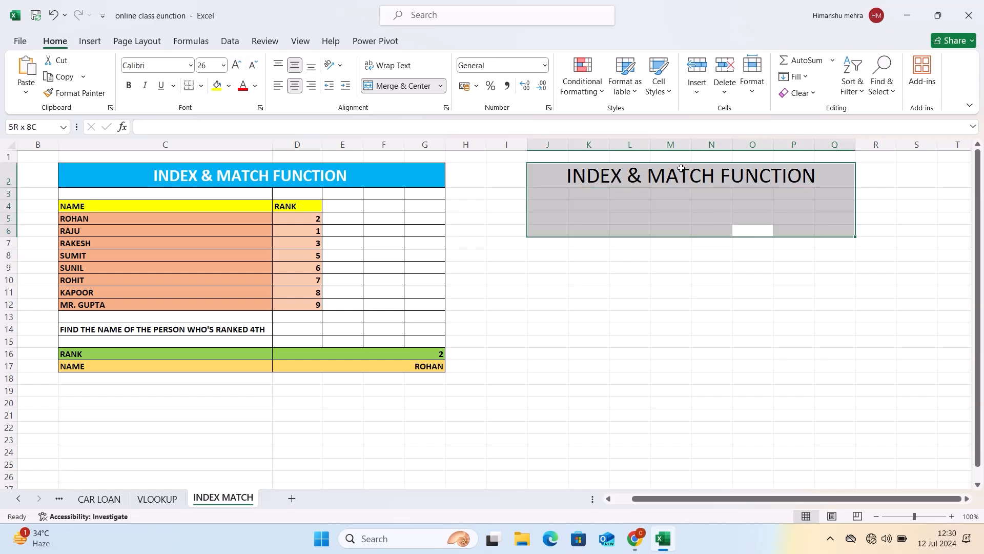
left_click(670, 205)
left_click(670, 183)
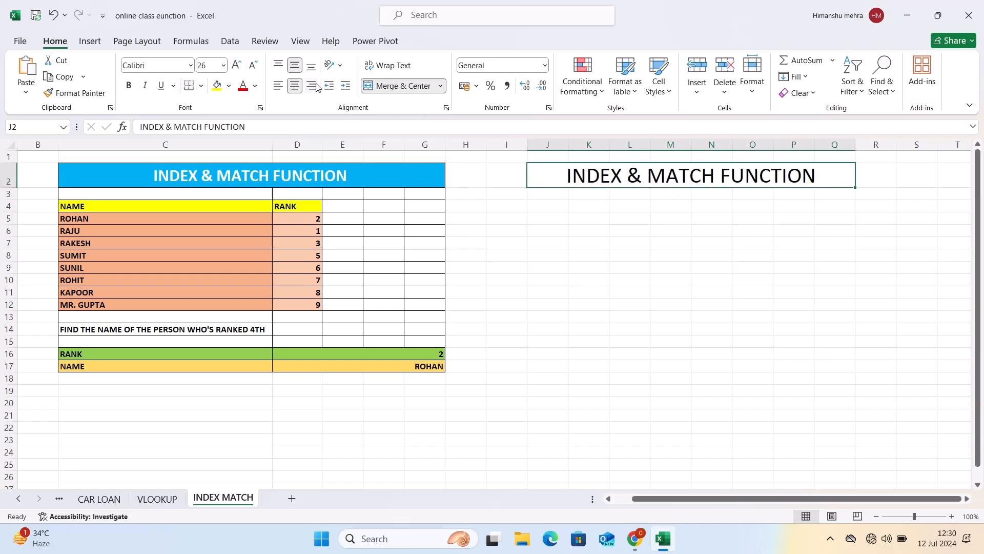
left_click(229, 85)
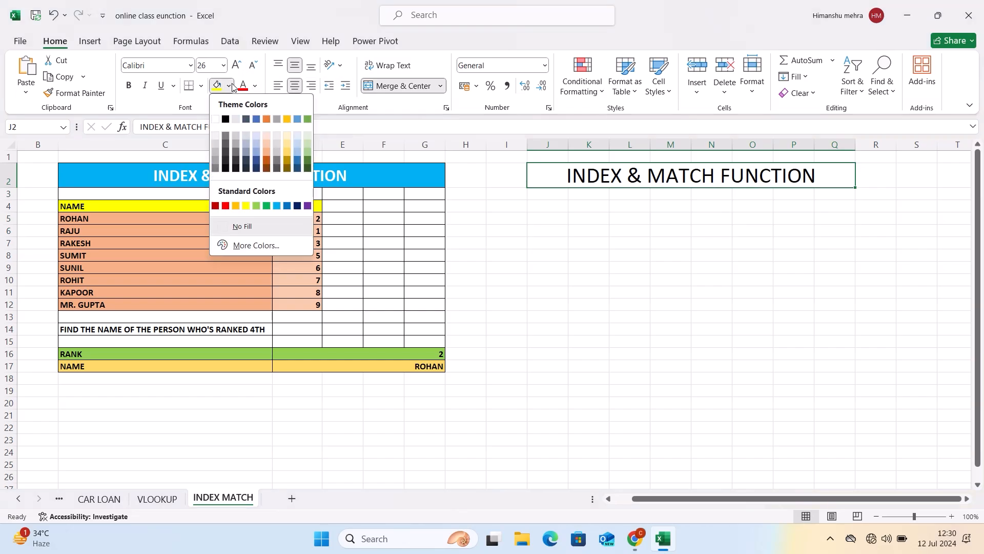
left_click(266, 156)
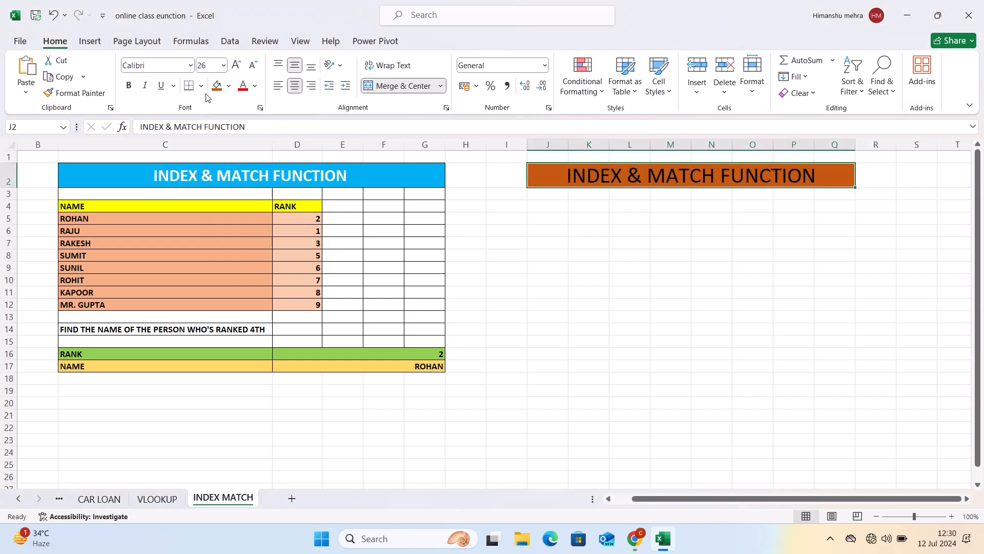
left_click(255, 86)
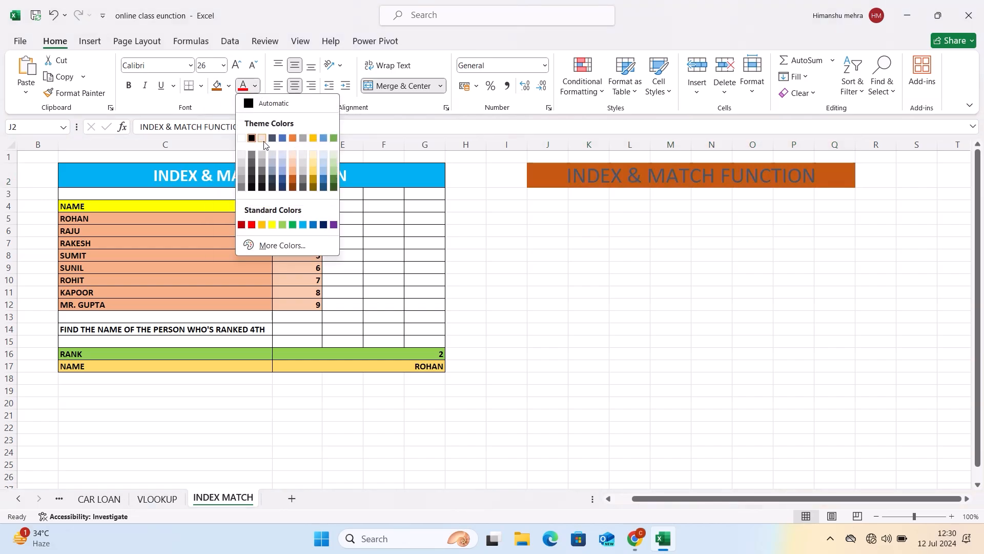
left_click(242, 139)
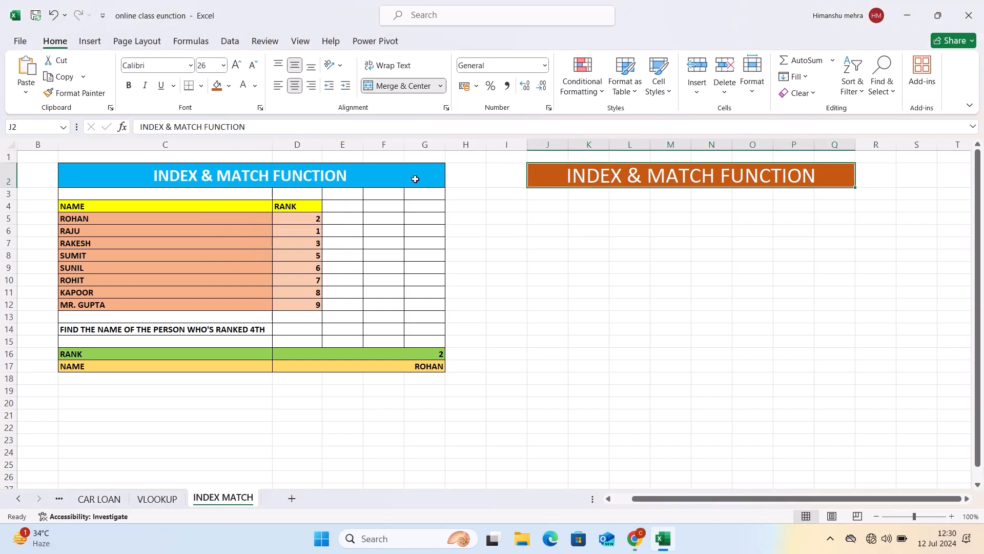
- Merge the range J3:O13 below the title across, row by row
left_click(544, 197)
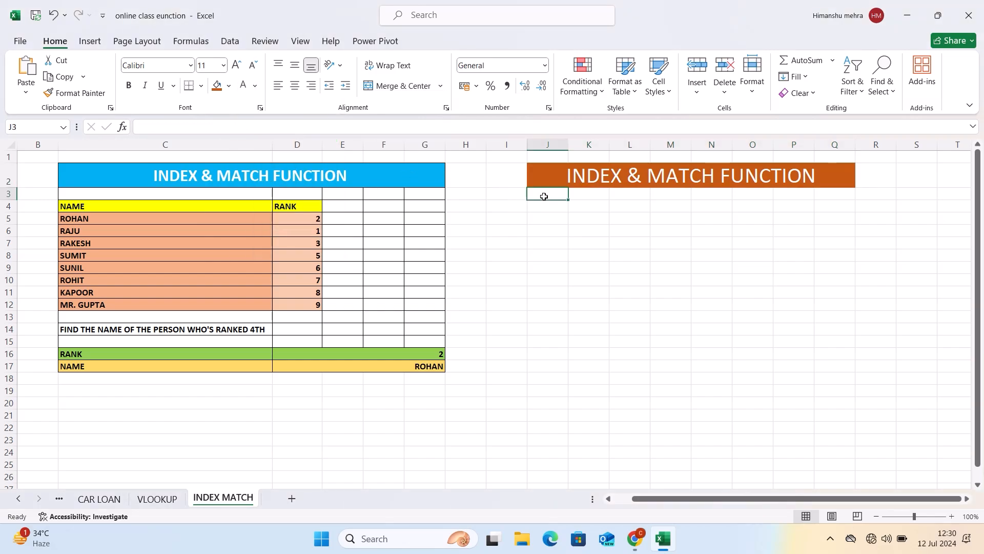
key("shift+Right")
key("shift+Right")
key("shift+Right")
key("shift+Right")
key("shift+Right")
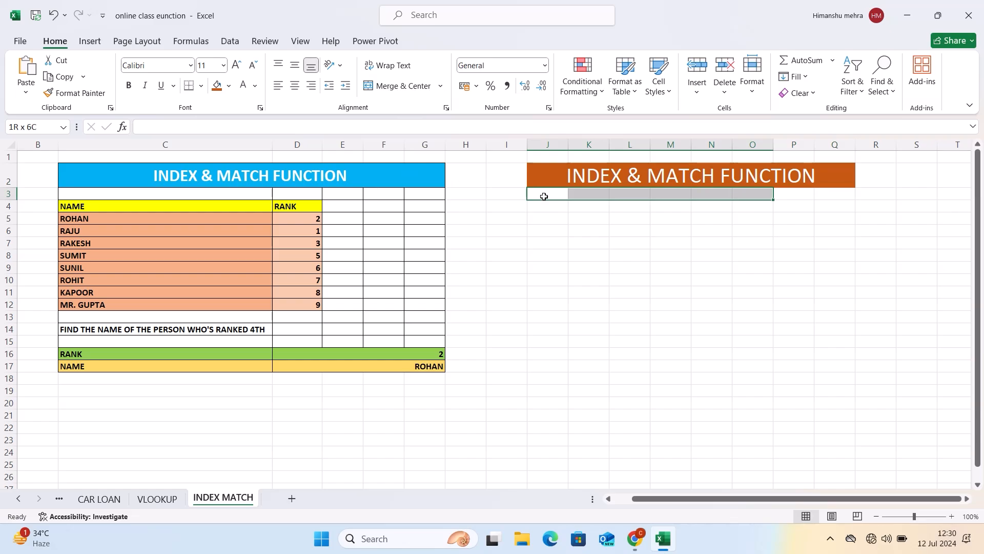
key("shift+Down")
key("shift+Down")
key("shift+Down")
key("shift+Down")
key("shift+Down")
key("shift+Down")
key("shift+Down")
key("shift+Down")
key("shift+Down")
key("shift+Down")
key("shift+Down")
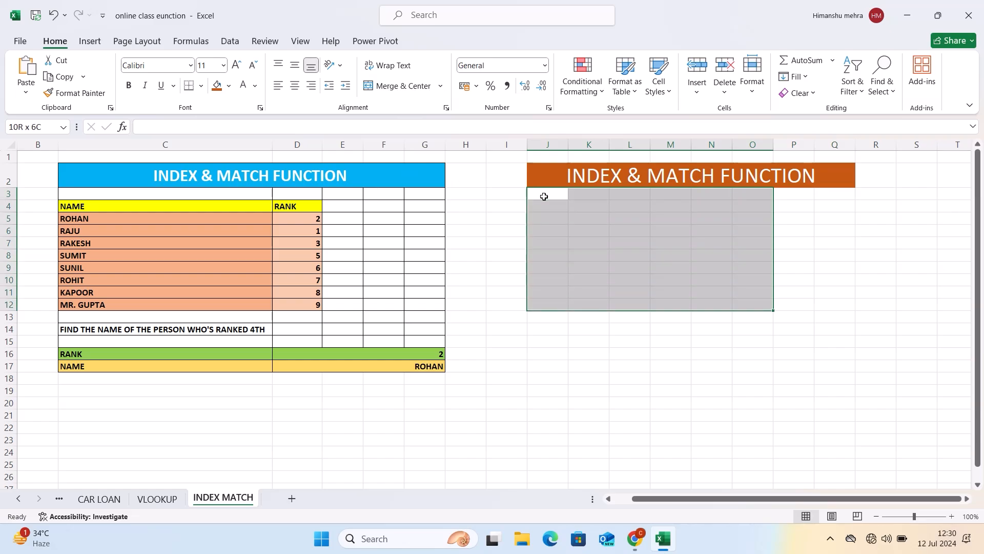
key("shift+Down")
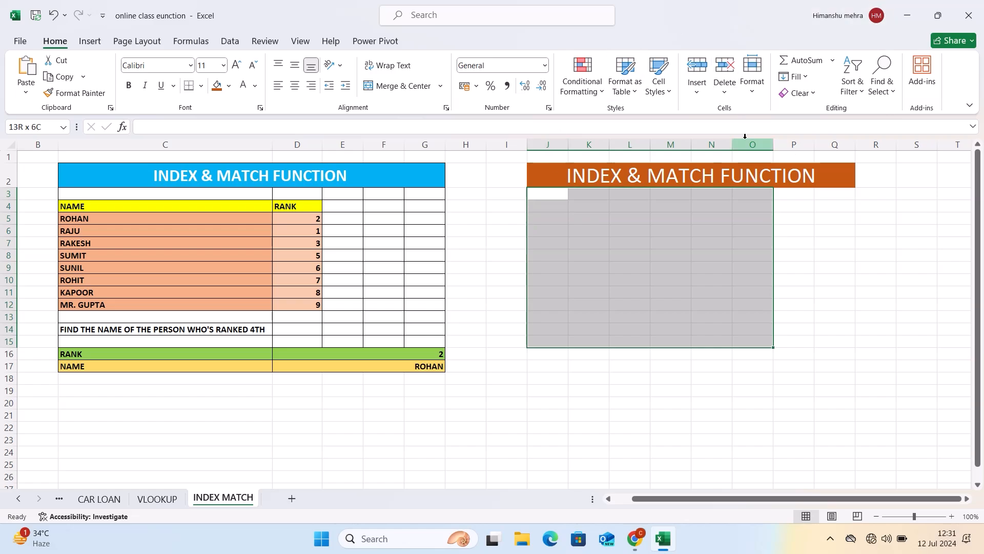
key("shift+Up")
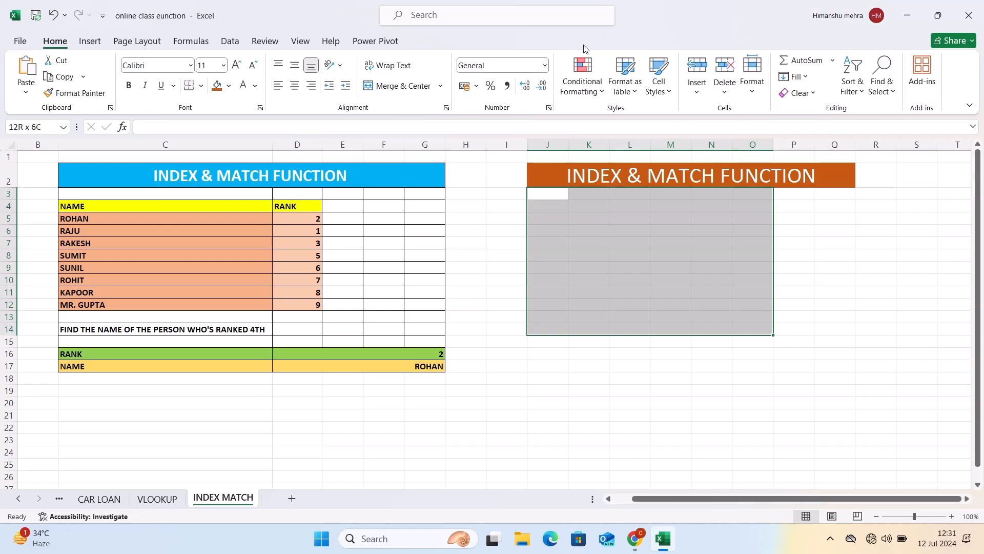
key("shift+Up")
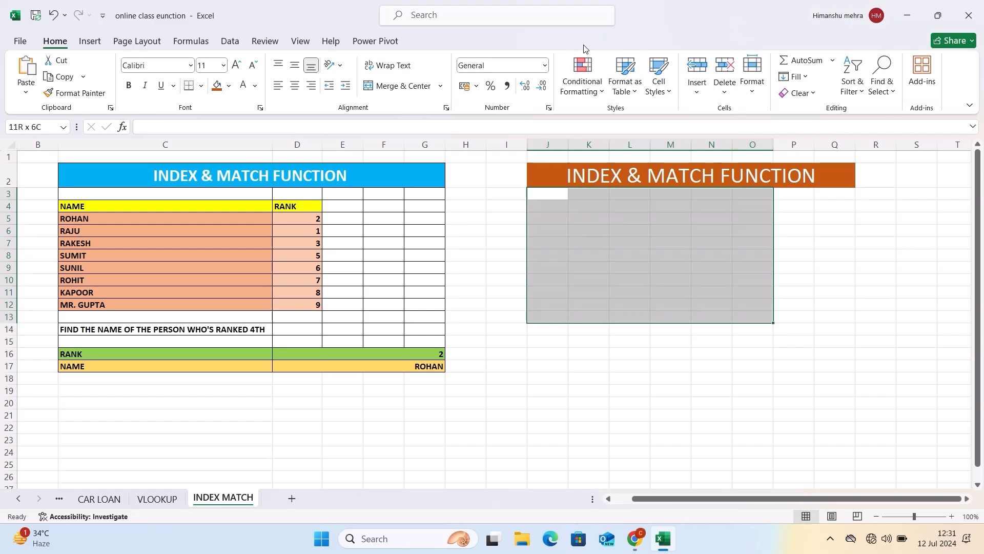
left_click(440, 85)
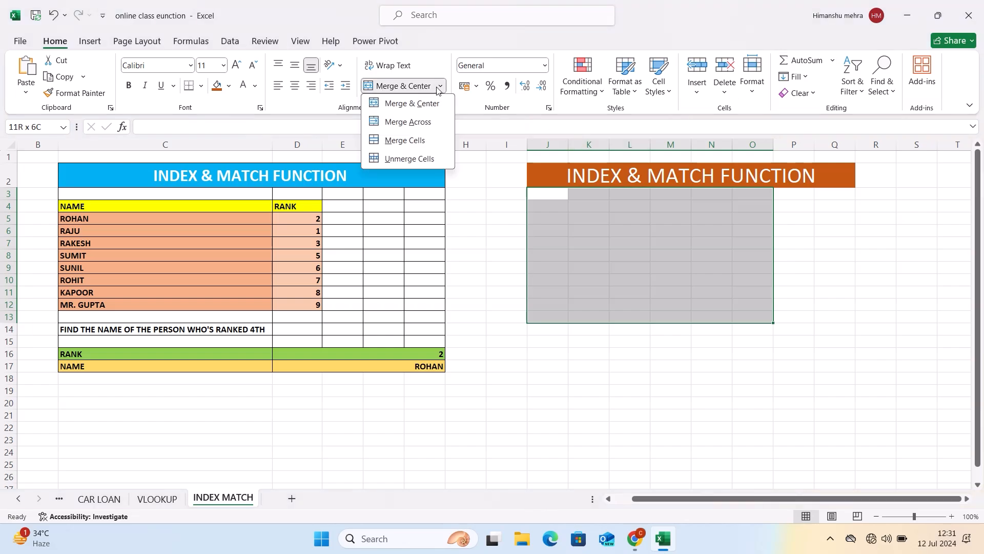
left_click(411, 129)
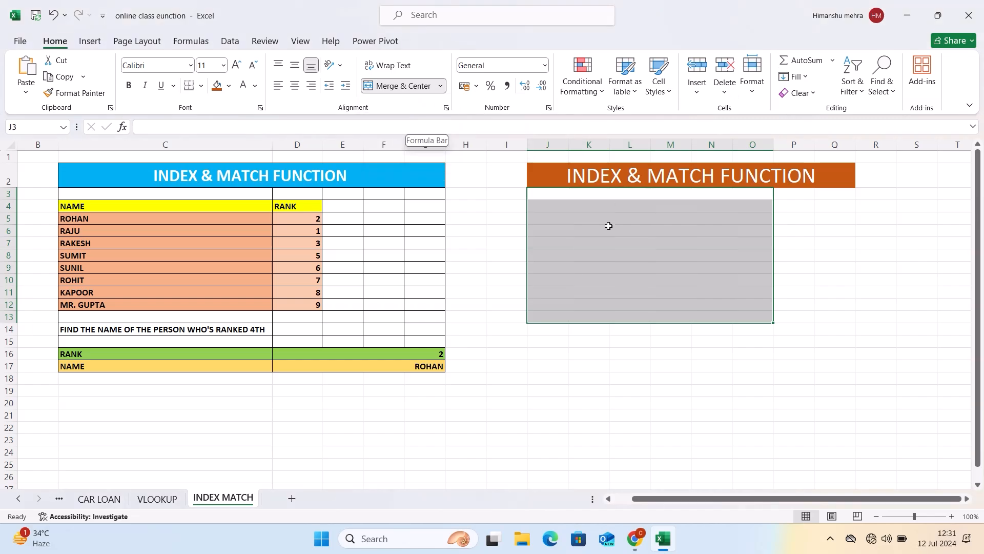
left_click(588, 247)
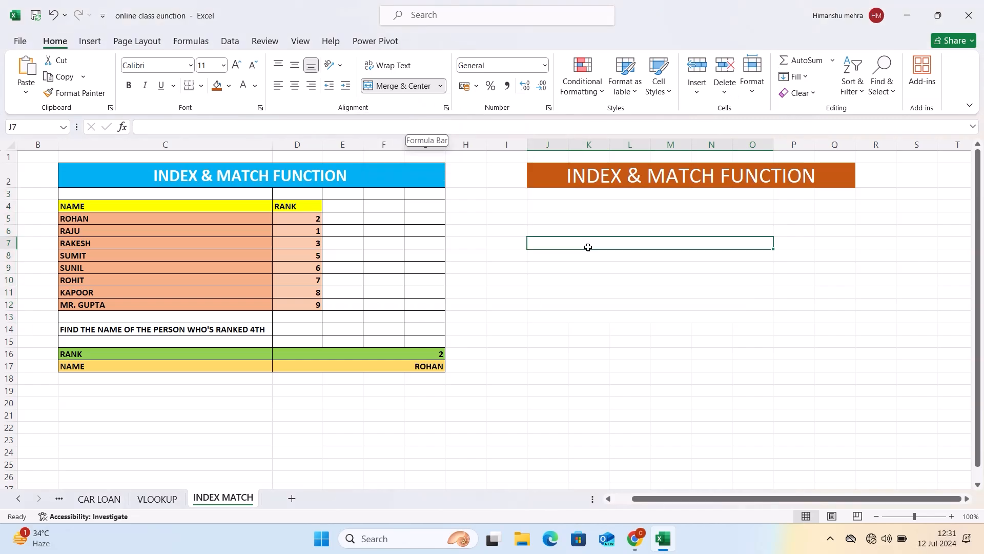
- Merge the range P3:Q13 across, so each row has a second merged column
left_click(806, 191)
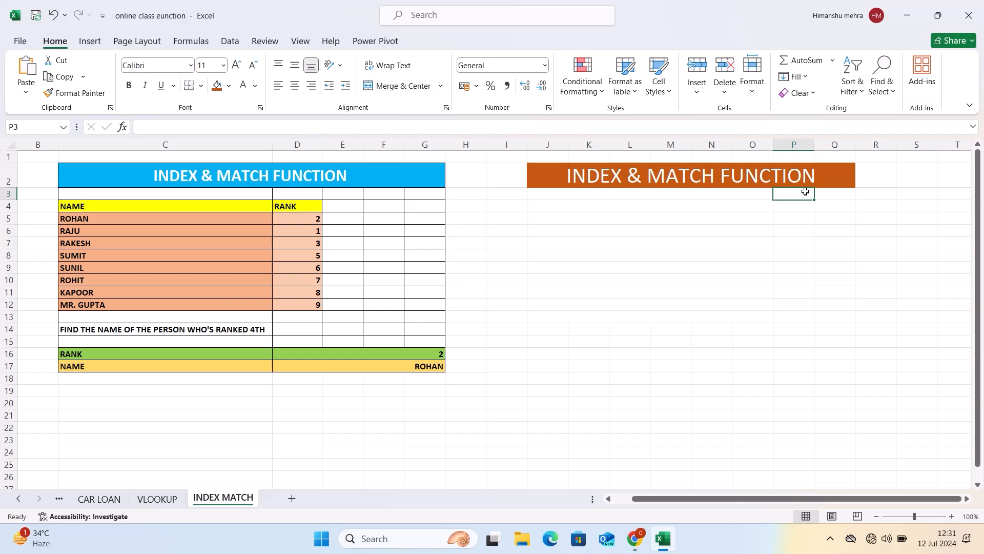
left_click_drag(805, 191, 836, 193)
key("shift+Down")
key("shift+Down")
key("shift+Down")
key("shift+Down")
key("shift+Down")
key("shift+Down")
key("shift+Down")
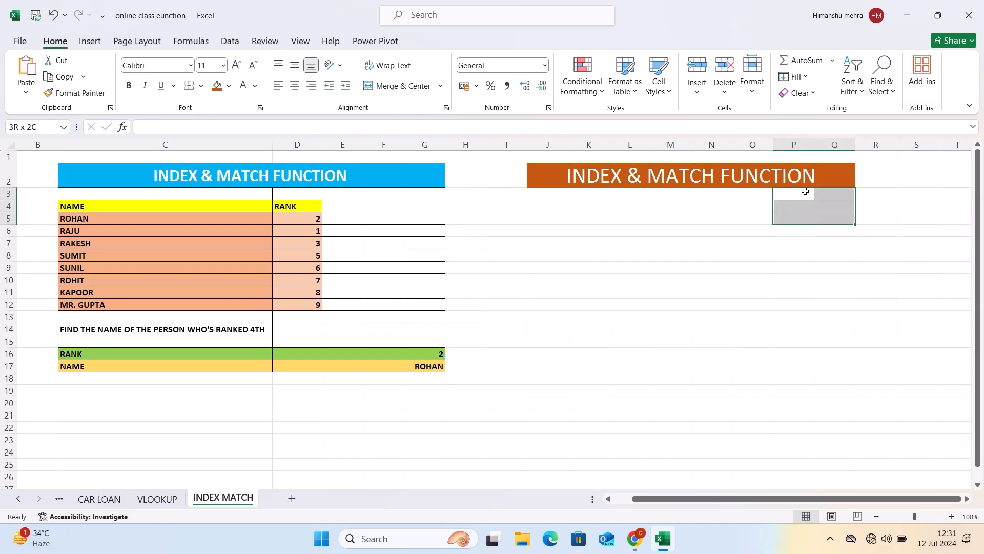
key("shift+Down")
key("shift+Down")
key("shift+Down")
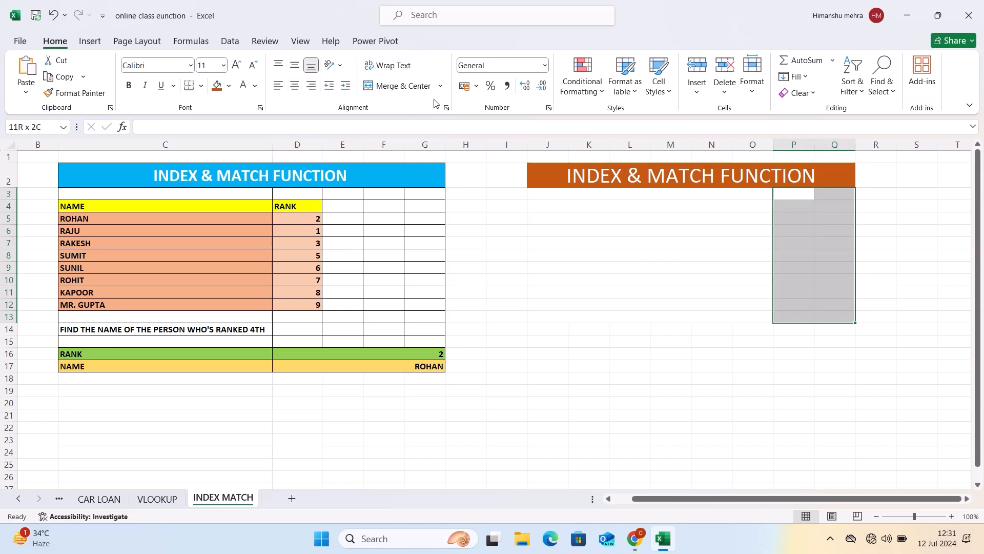
left_click(441, 85)
left_click(413, 125)
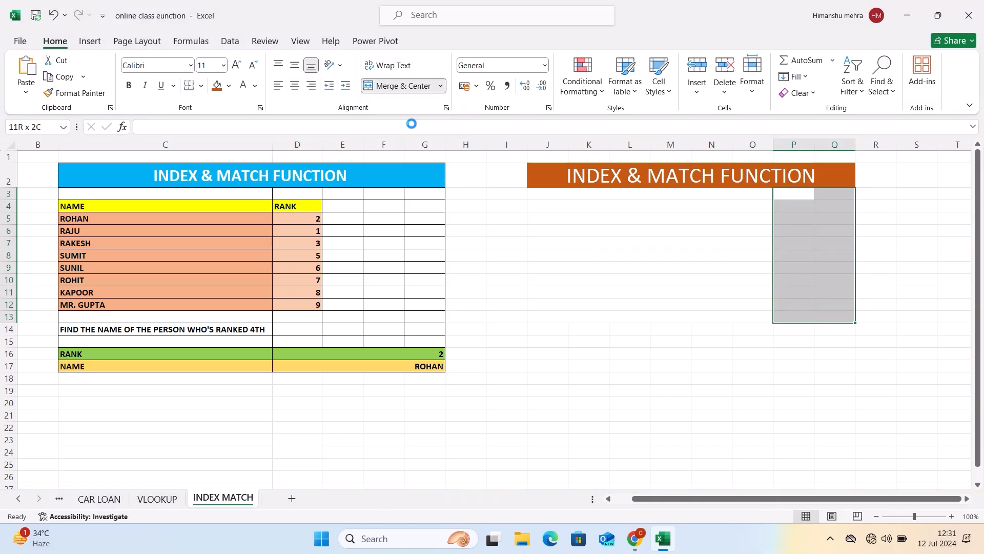
- Enter the column headers NAME in J3 and RANK in P3 beneath the title
left_click(671, 305)
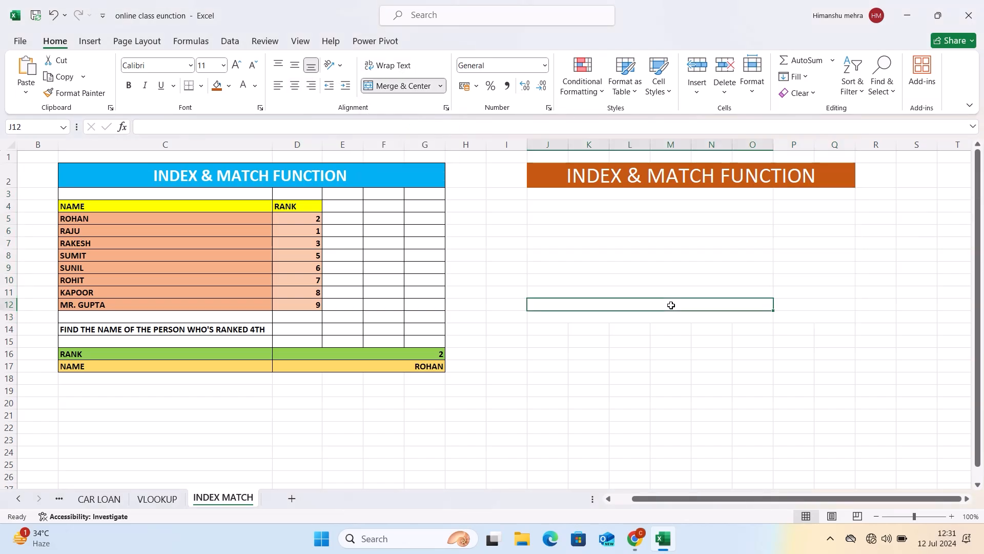
left_click(680, 193)
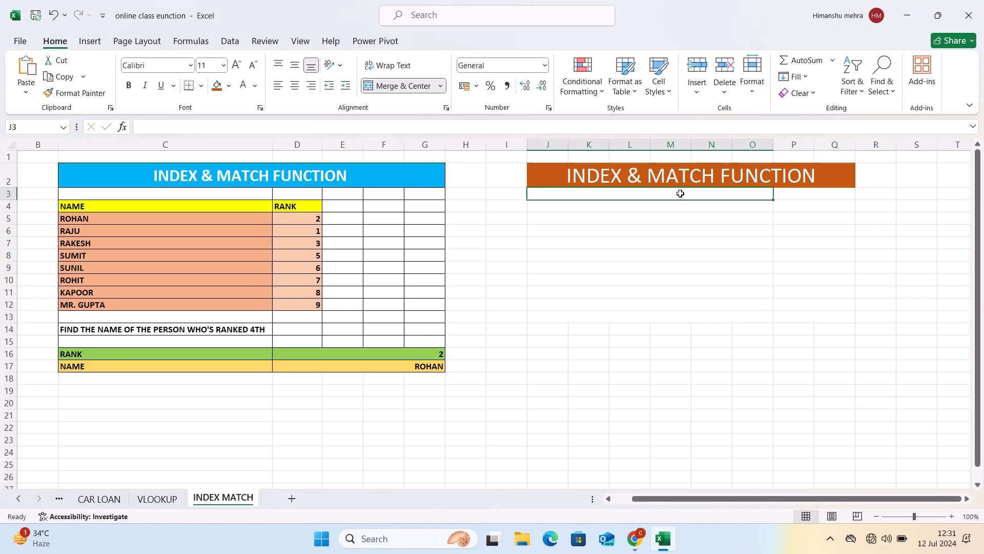
type("NAME")
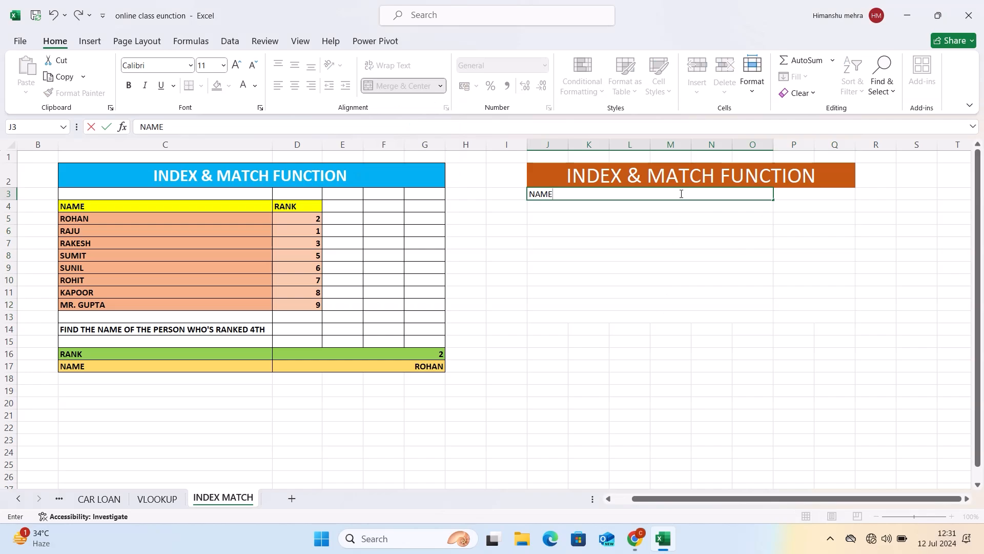
key("Tab")
type("RANK")
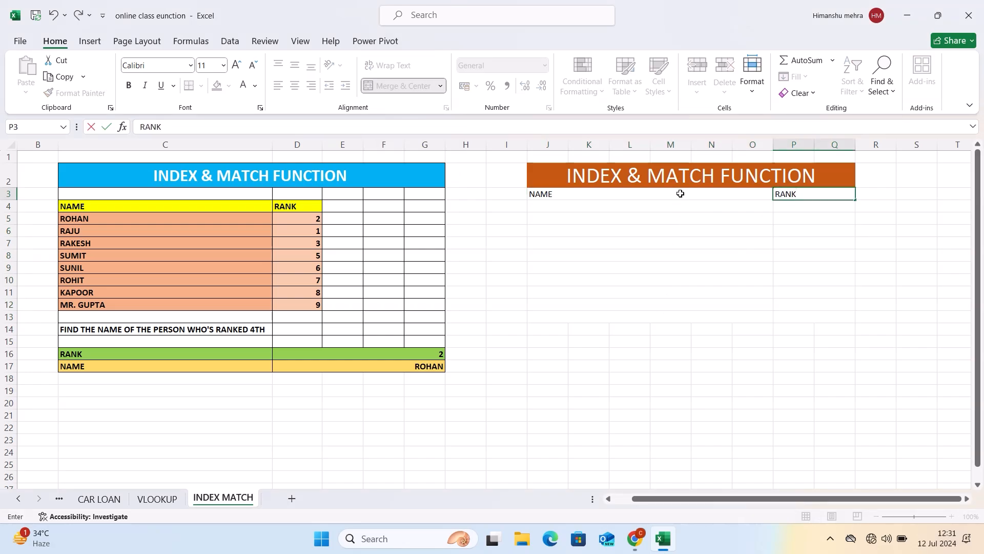
key("Return")
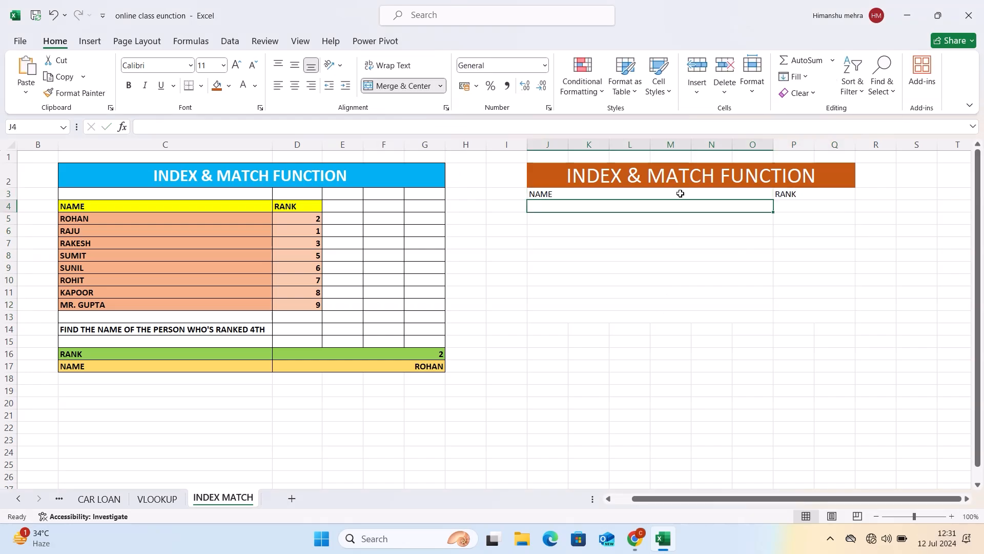
- Fill J4:J7 under the NAME header with four sample first names
type("RO")
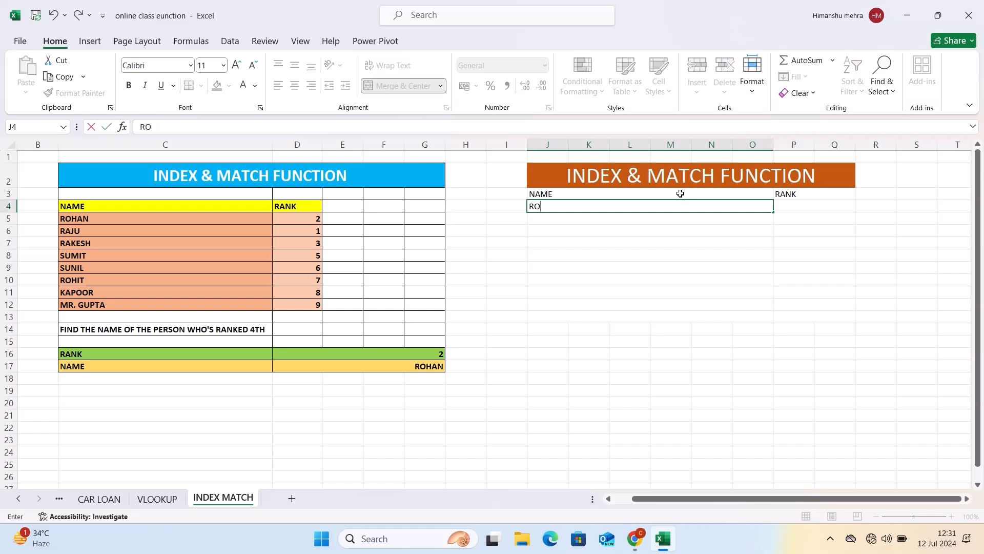
type("HAN")
key("Return")
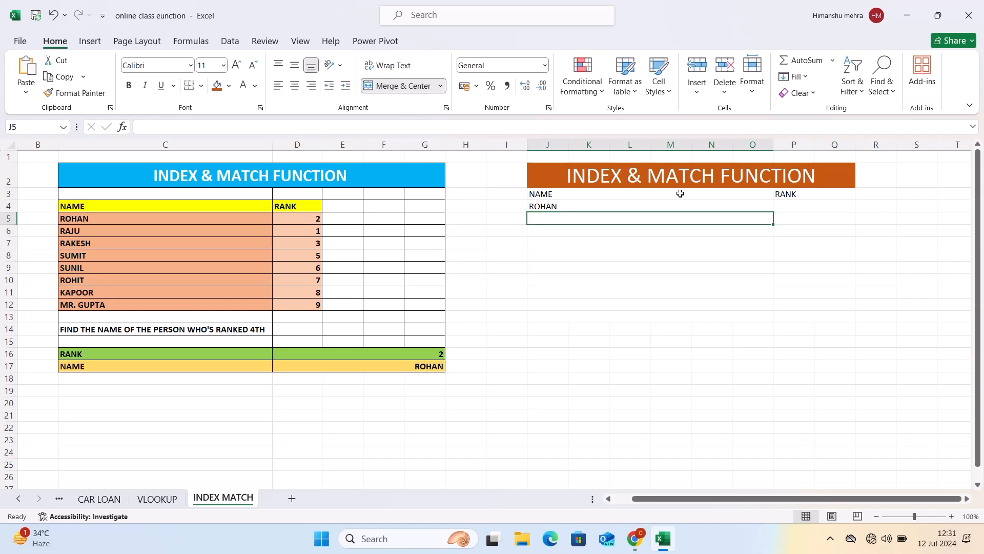
type("SOHAN")
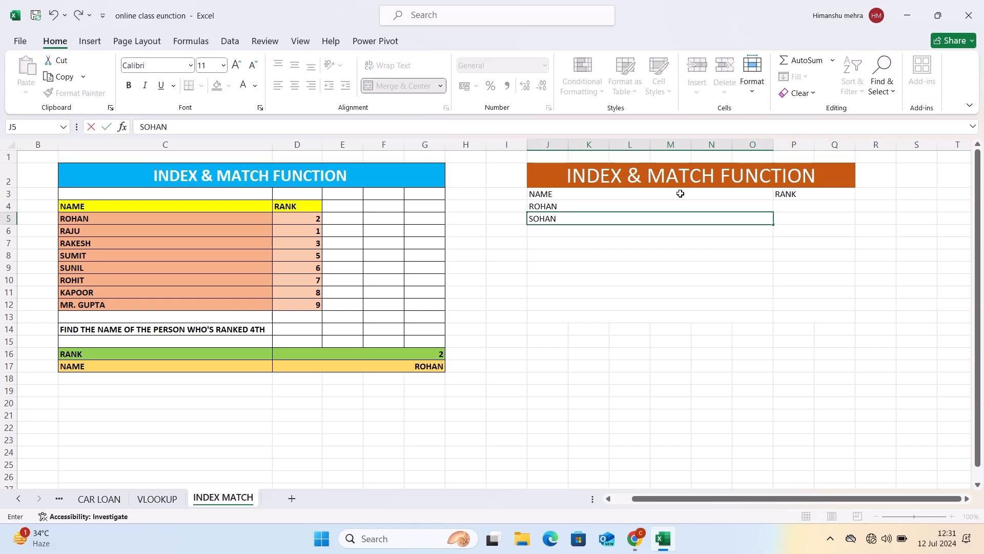
key("Return")
type("RAH")
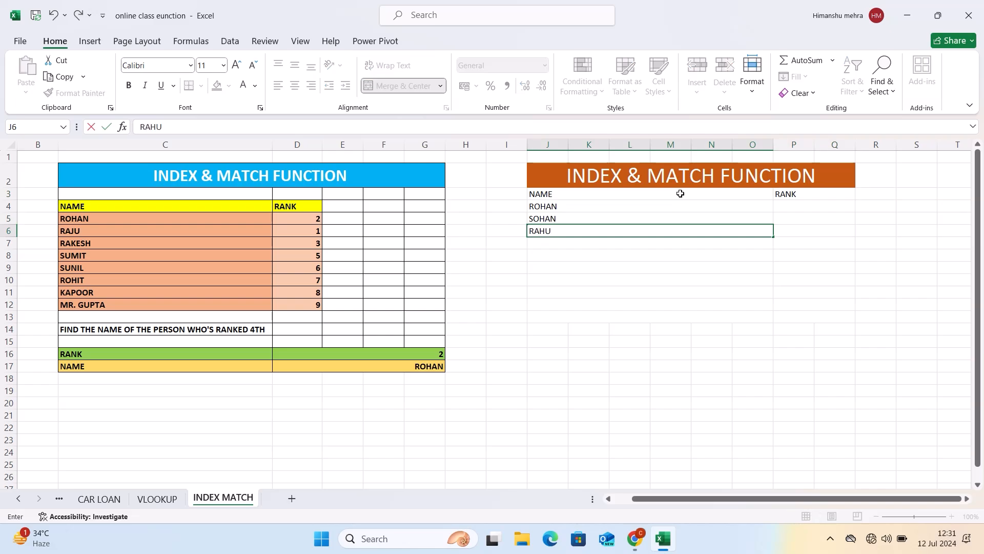
key("BackSpace")
type("JU")
key("Return")
type("SUNIL")
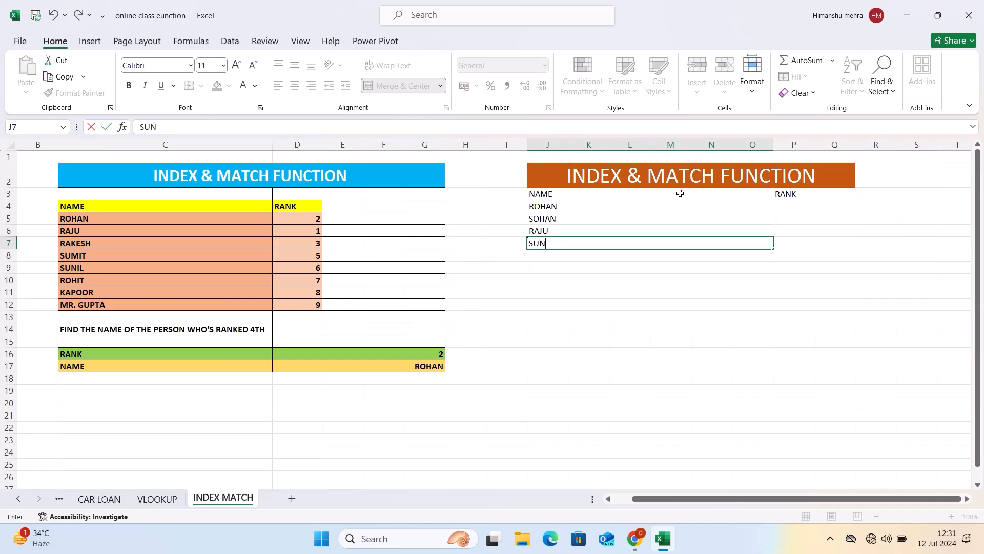
key("Return")
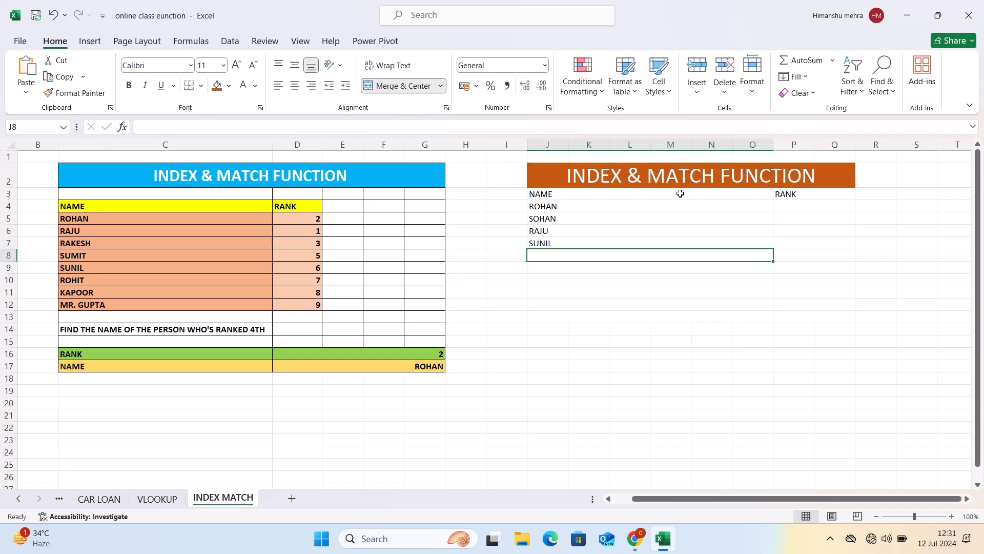
- Enter a courtesy title and surname as the fifth entry of the name list in J8
type("MR. GHUPR")
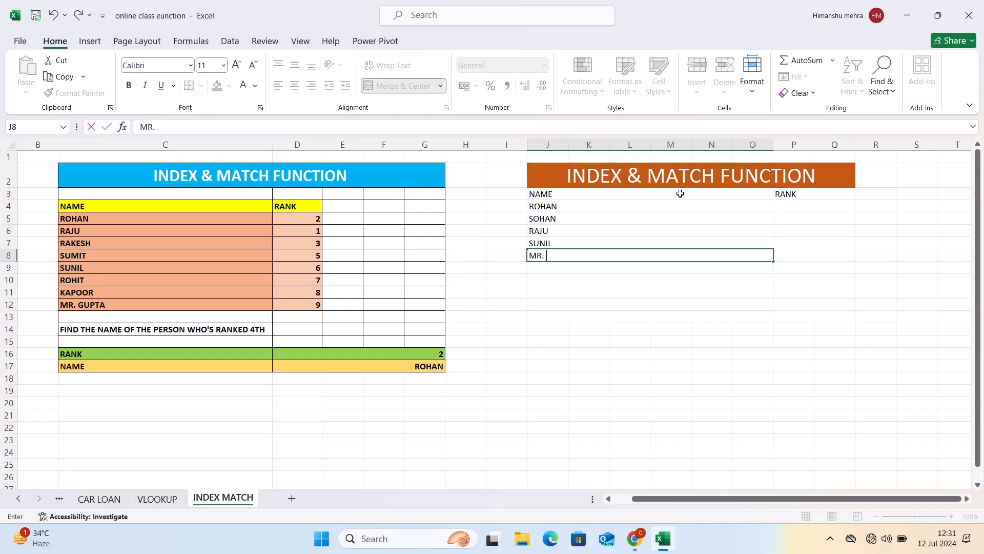
key("BackSpace")
key("BackSpace")
key("BackSpace")
key("BackSpace")
type("UPTA")
key("Return")
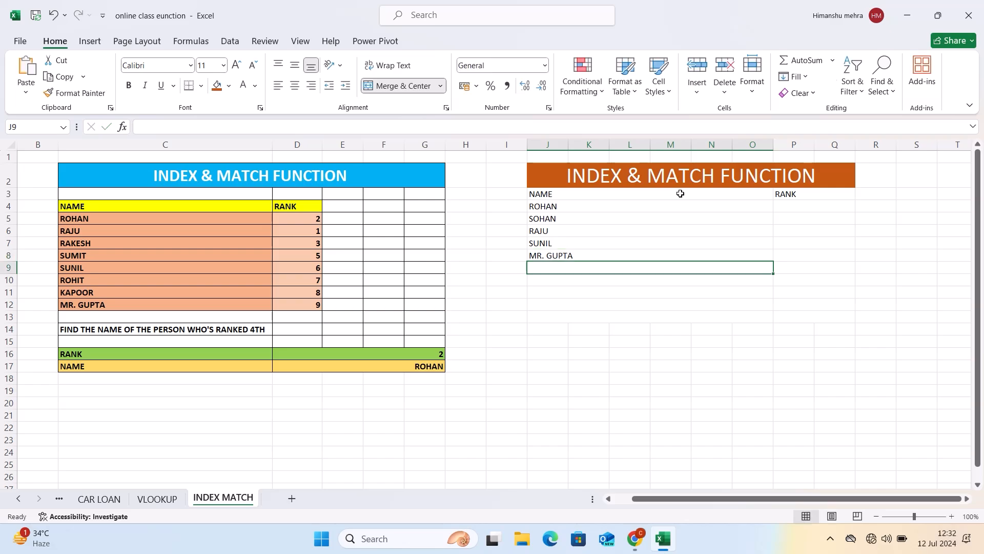
- Overwrite the header in J3 with a sample first name and enter ZZ in M1 above the title
left_click_drag(680, 194, 681, 157)
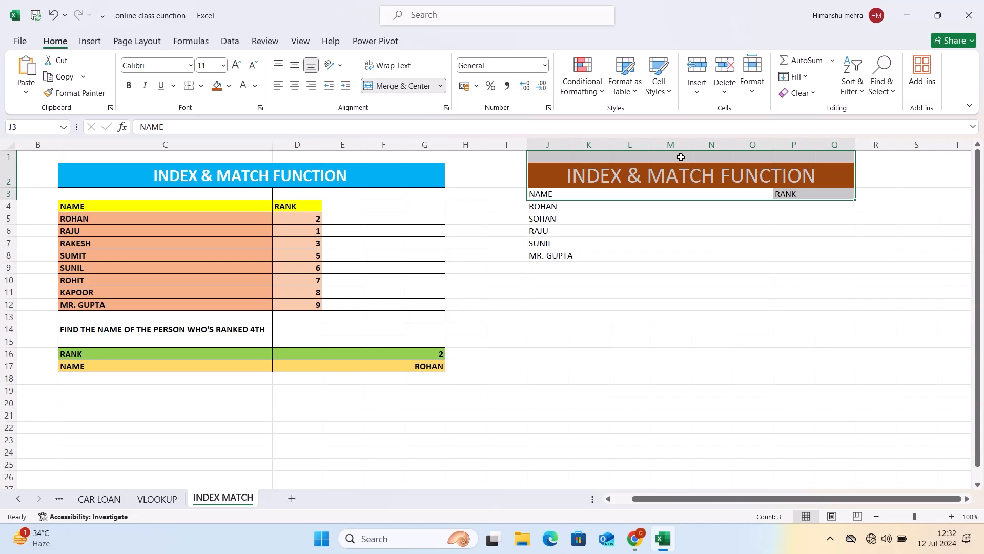
type("SUMIT")
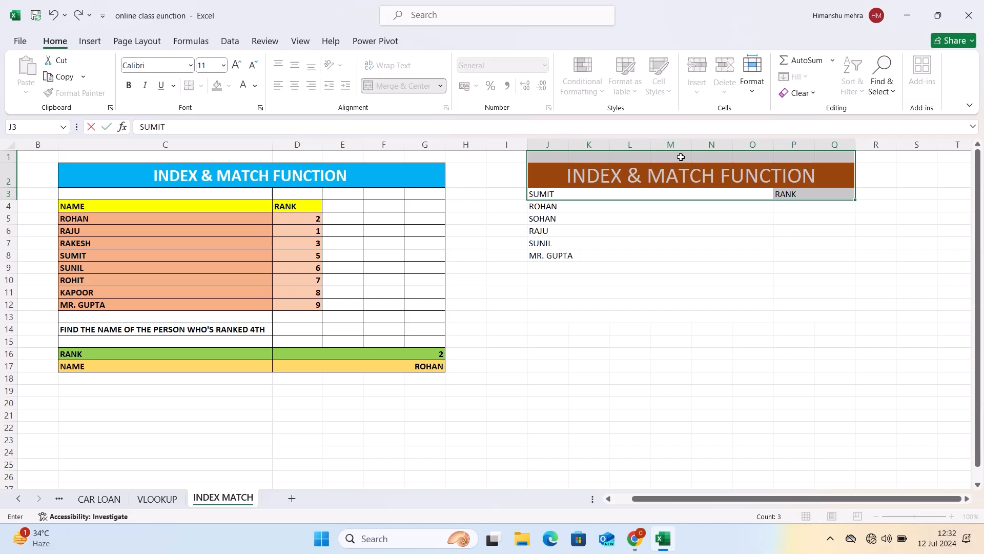
left_click(681, 156)
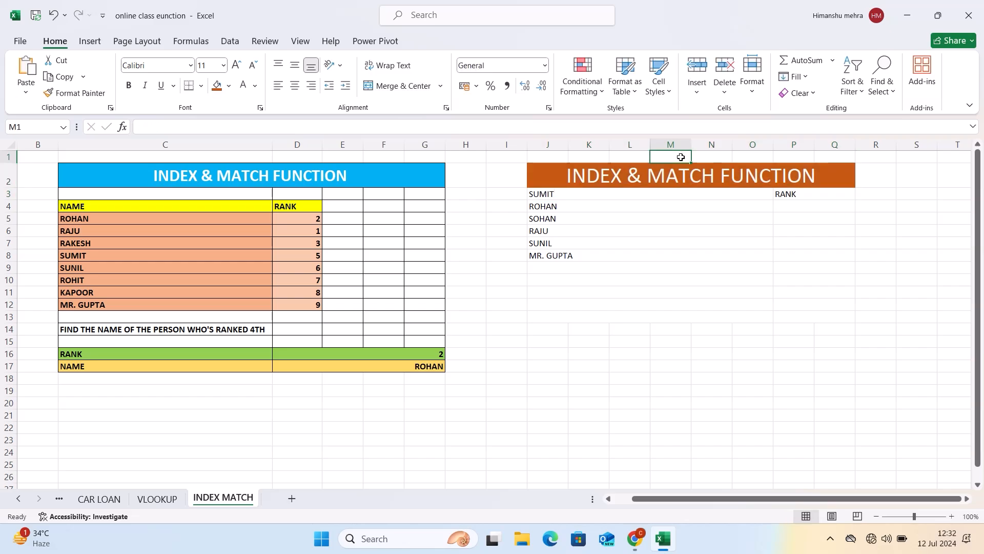
type("ZZ")
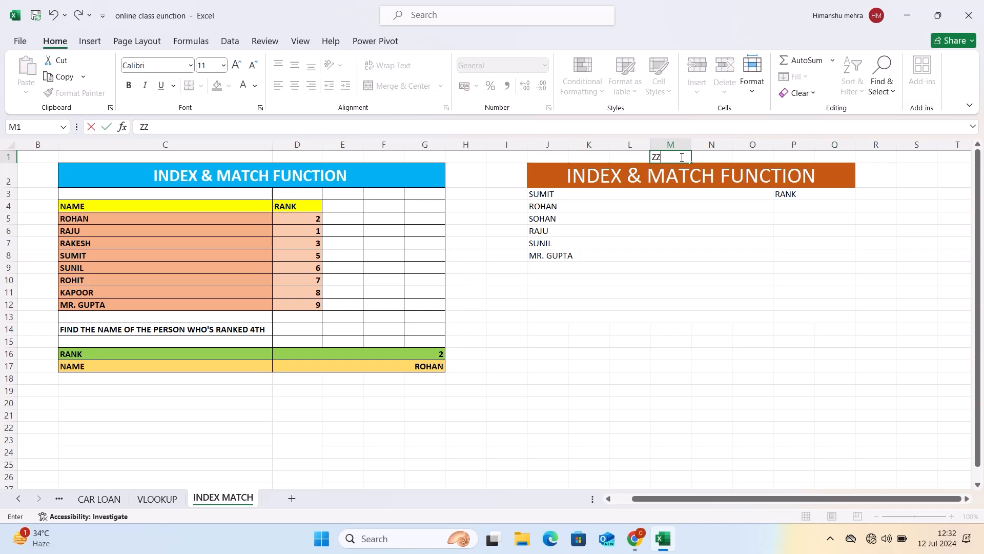
- Restore the header in J3 to NAME
left_click(558, 198)
type("NAM")
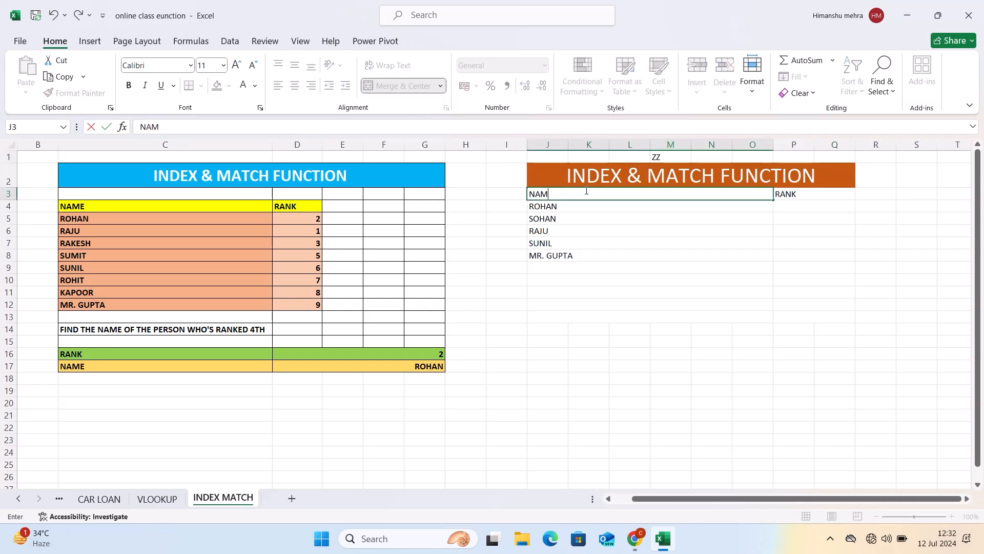
type("E")
key("Return")
- Replace the entry in J8 with a sample first name and add another one in J9
key("Down")
key("Down")
key("Down")
key("Down")
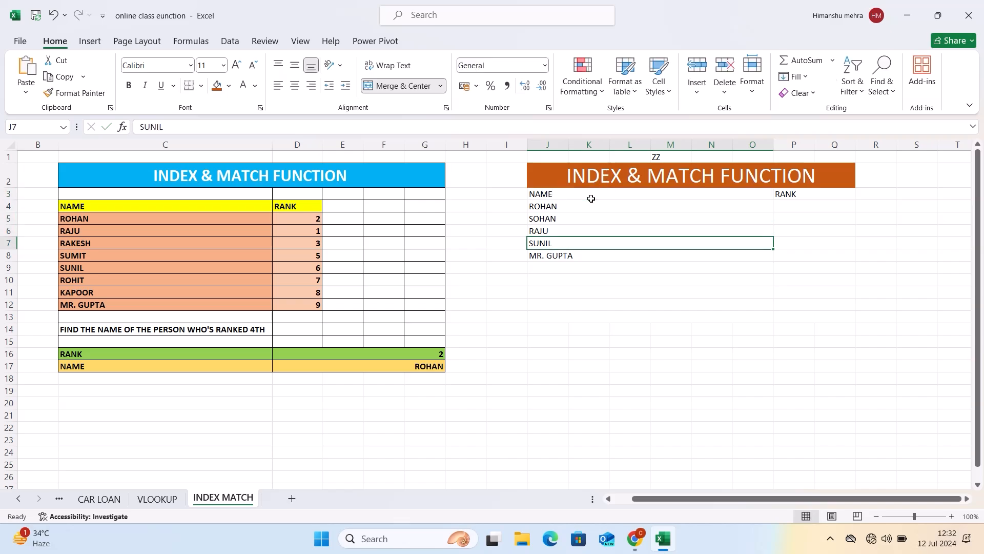
type("SUMIT")
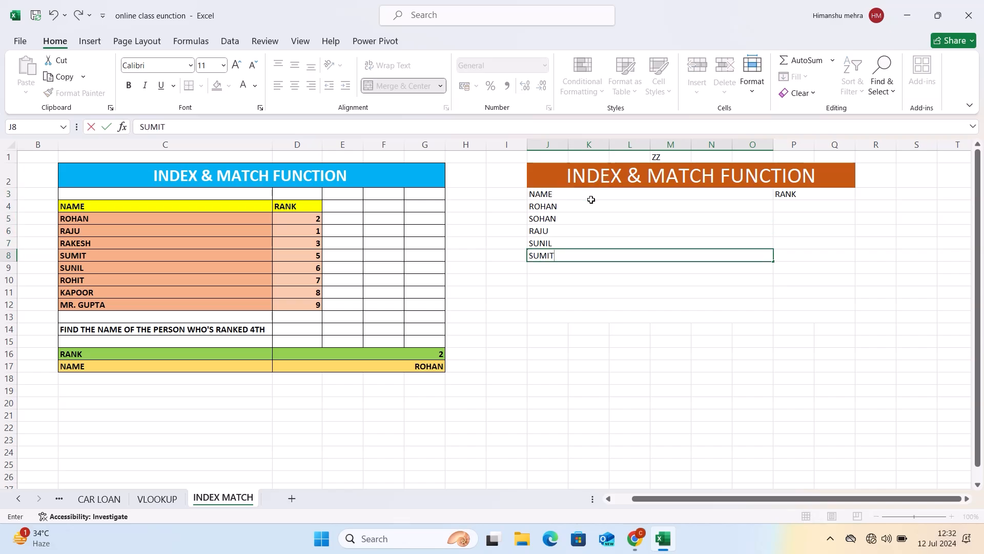
key("Return")
type("A")
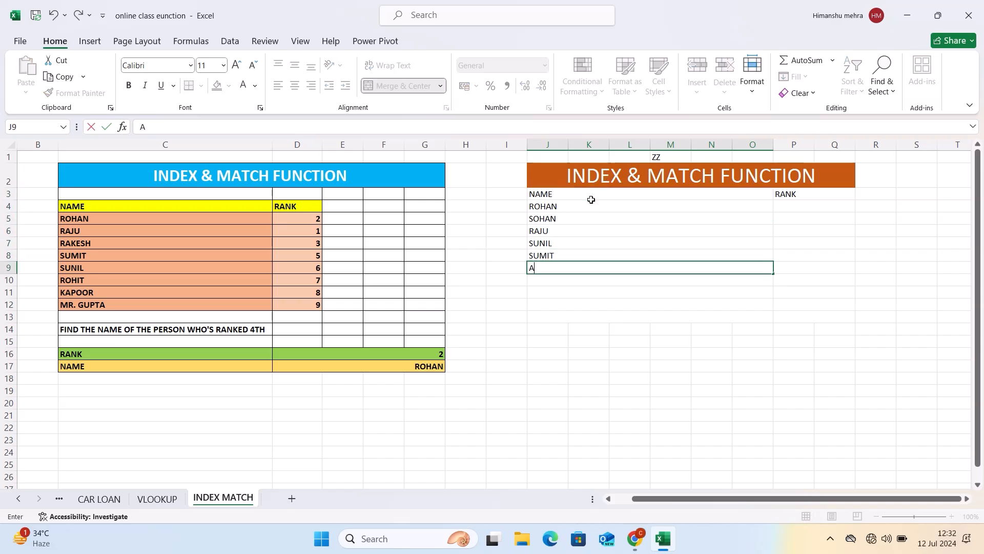
type("MIT")
key("Return")
- Complete the name list with three more sample first names in J10:J12
type("ANIL")
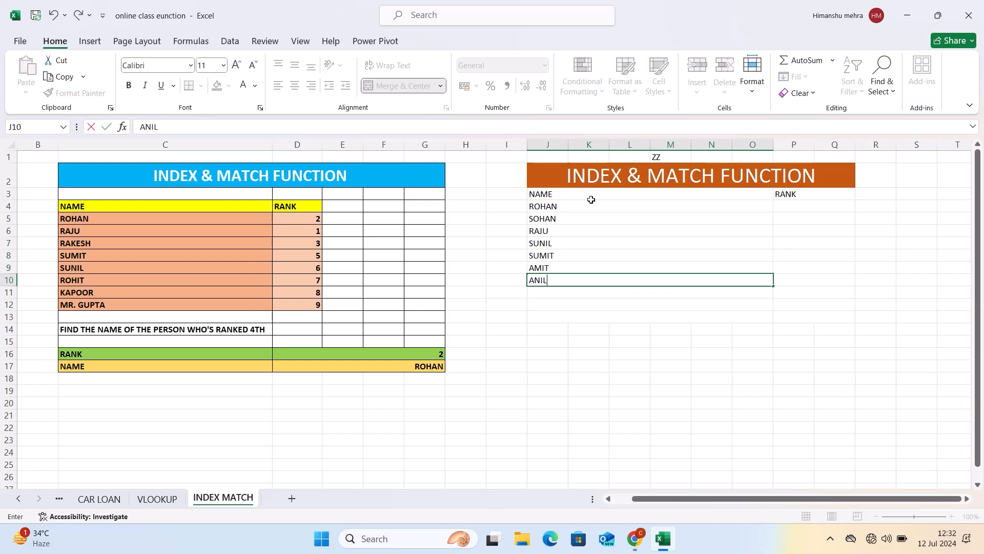
key("Return")
type("HI")
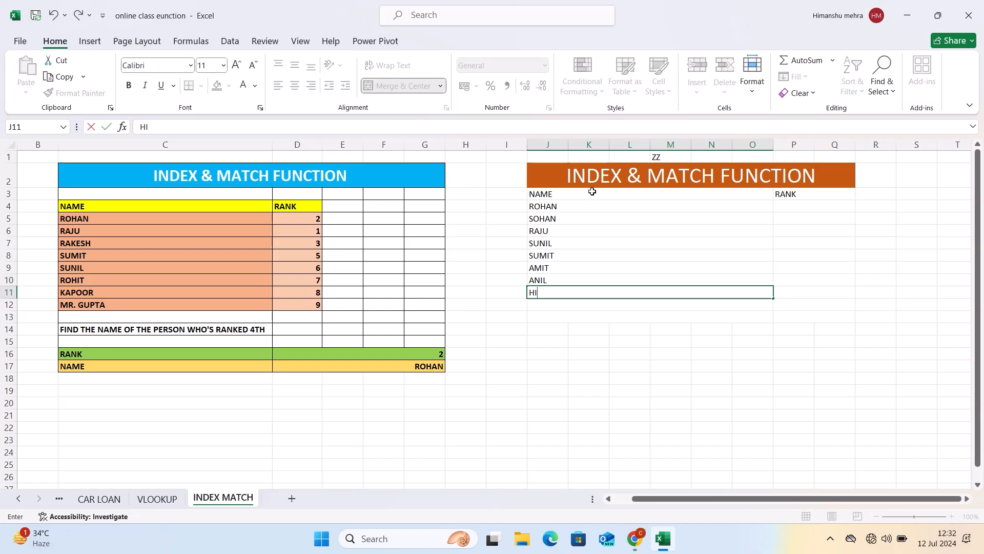
type("MANSHU")
key("Return")
type("ASHI")
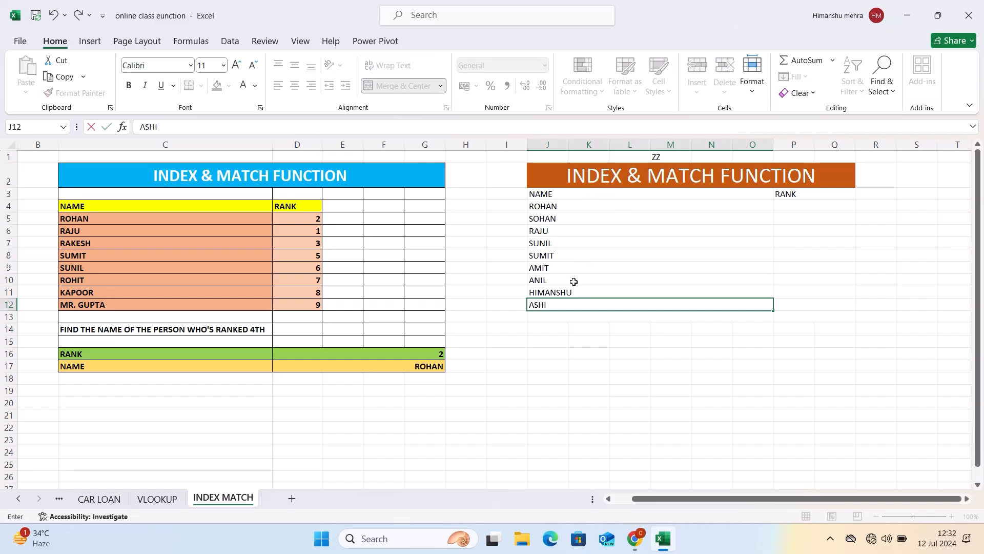
type("SH")
- Enter the ranks 1, 2, 5, 3 and 4 in order down P4:P8 under the RANK header
left_click(808, 207)
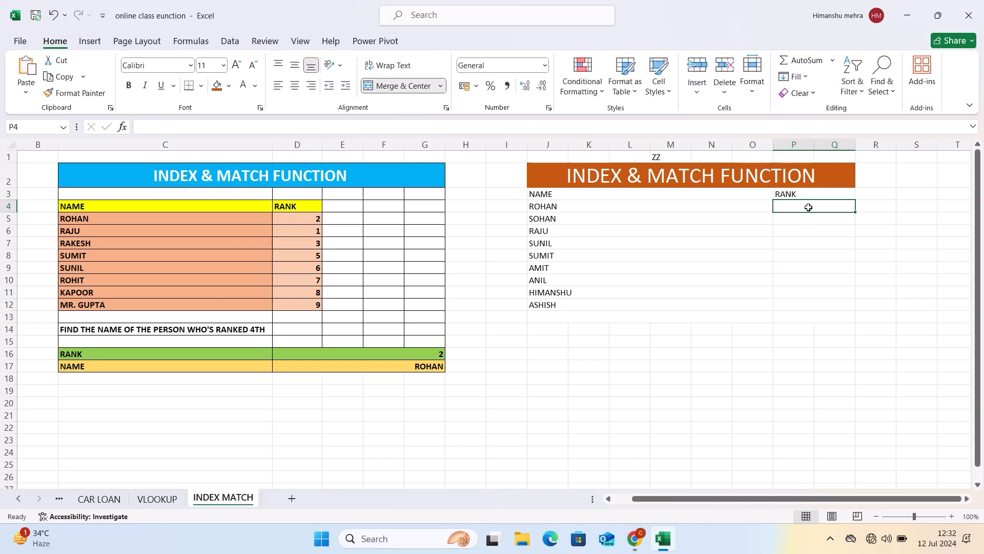
type("1")
key("Return")
type("2")
key("Return")
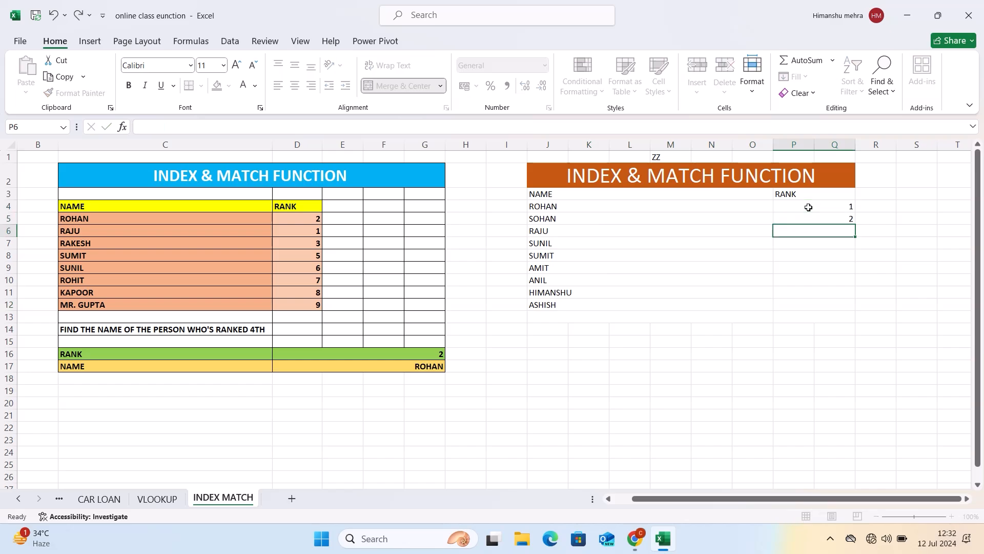
type("5")
key("Return")
type("3")
key("Return")
type("4")
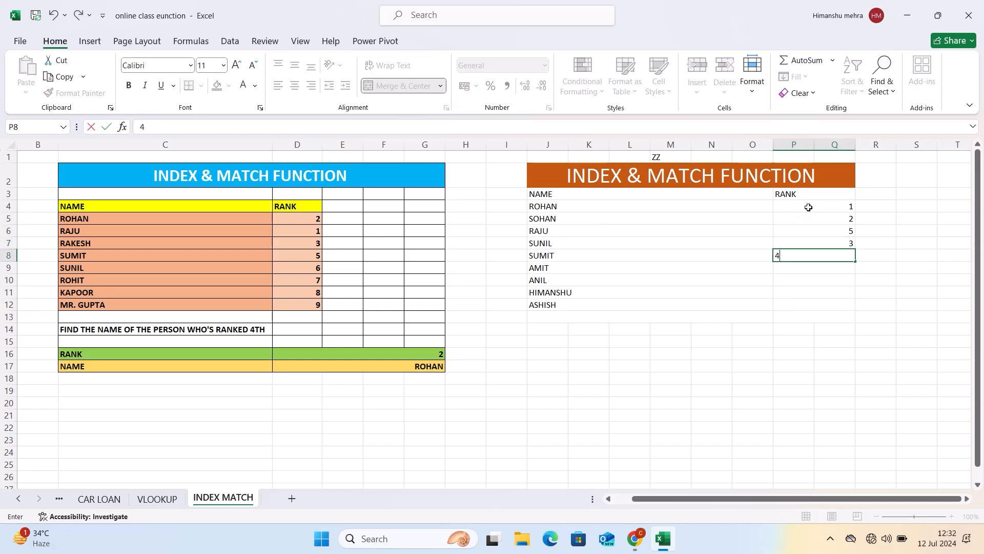
key("Return")
- Enter the ranks 6, 7, 8 and 9 for the last four names in P9:P12
type("6")
key("Return")
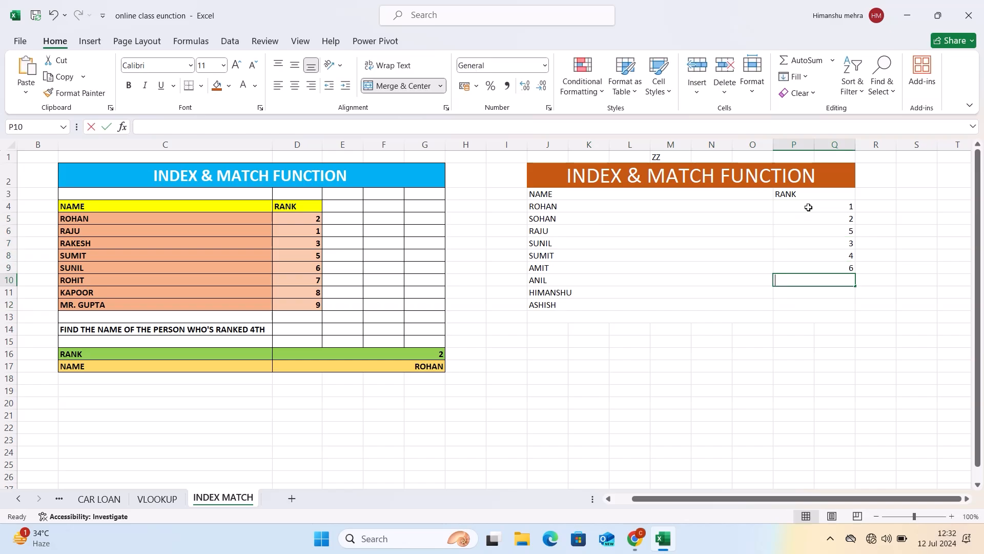
type("7")
key("Return")
type("8")
key("Return")
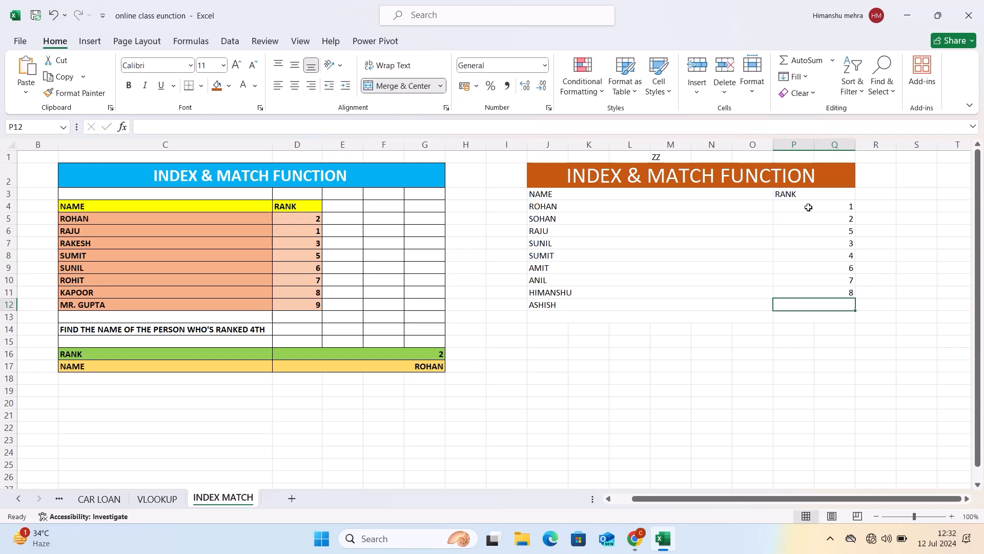
type("9")
key("Return")
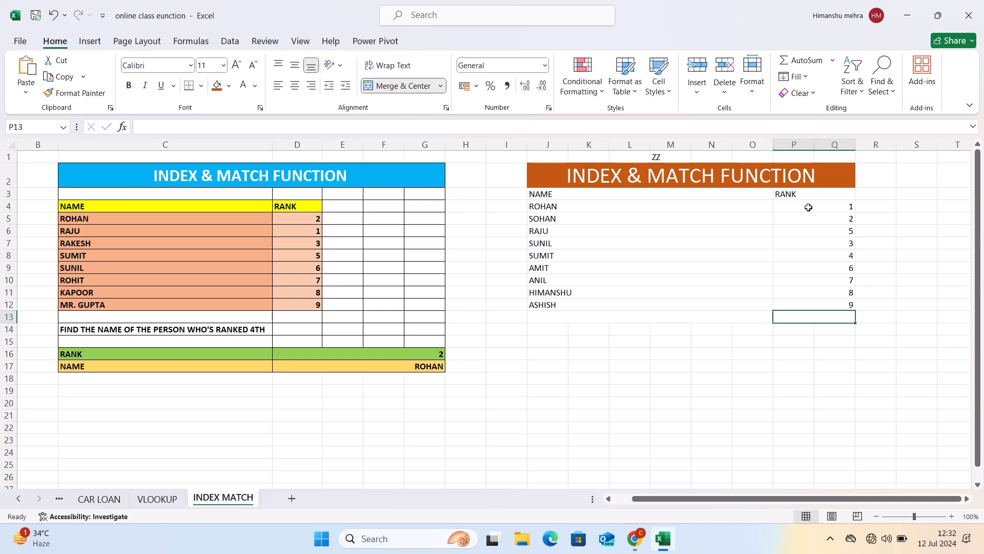
- Merge the range J16:O17 below the table across, so each row has one wide label cell
left_click(539, 350)
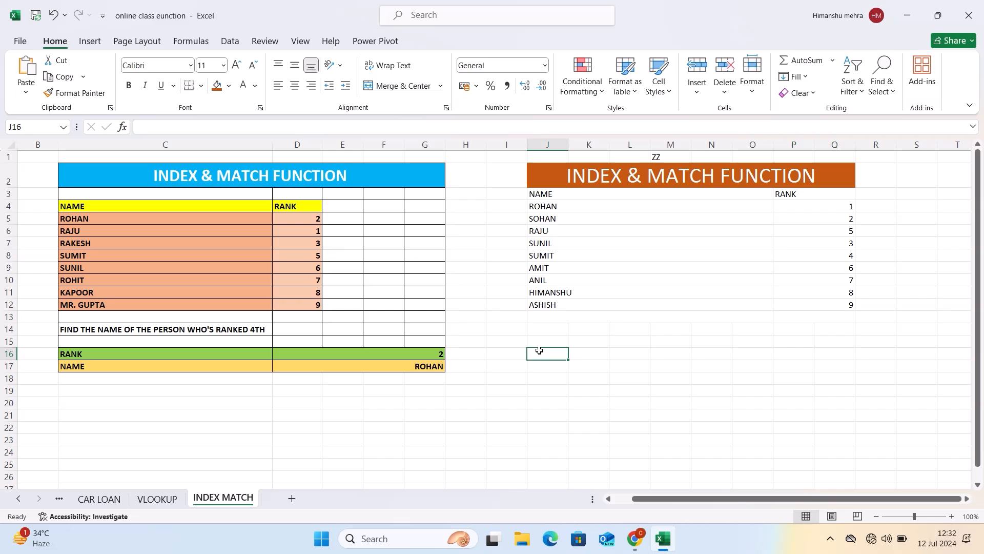
key("shift+Right")
key("shift+Right")
key("shift+Right")
key("shift+Right")
key("shift+Right")
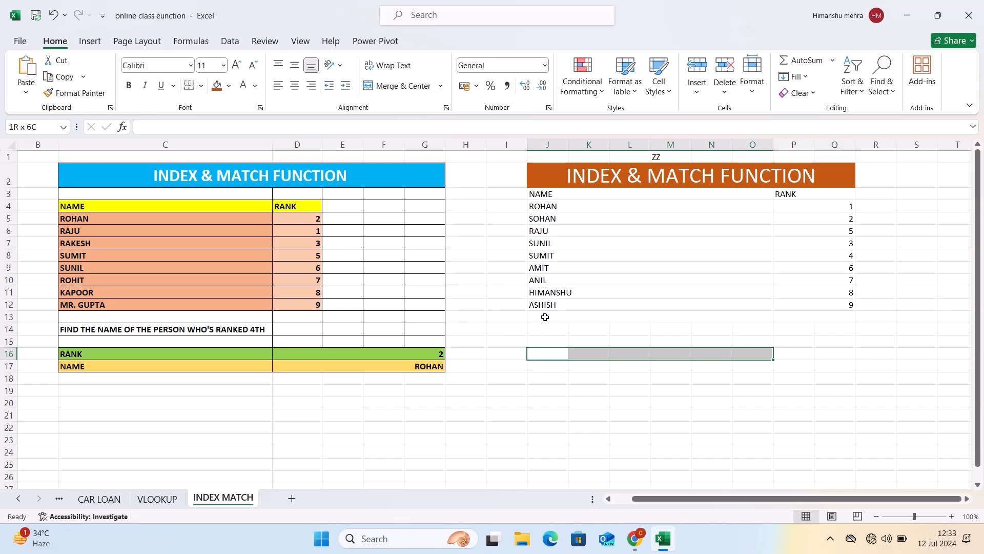
key("shift+Down")
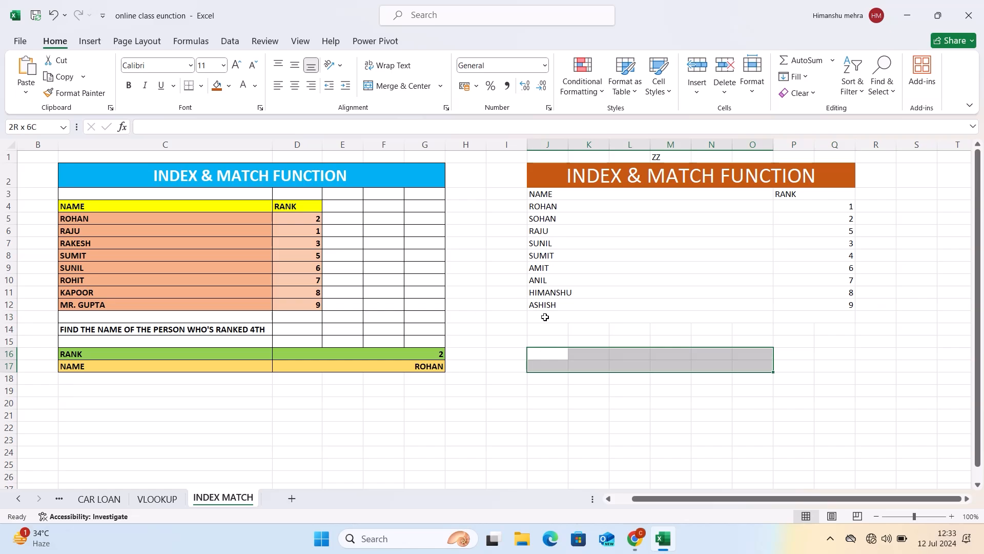
left_click(440, 87)
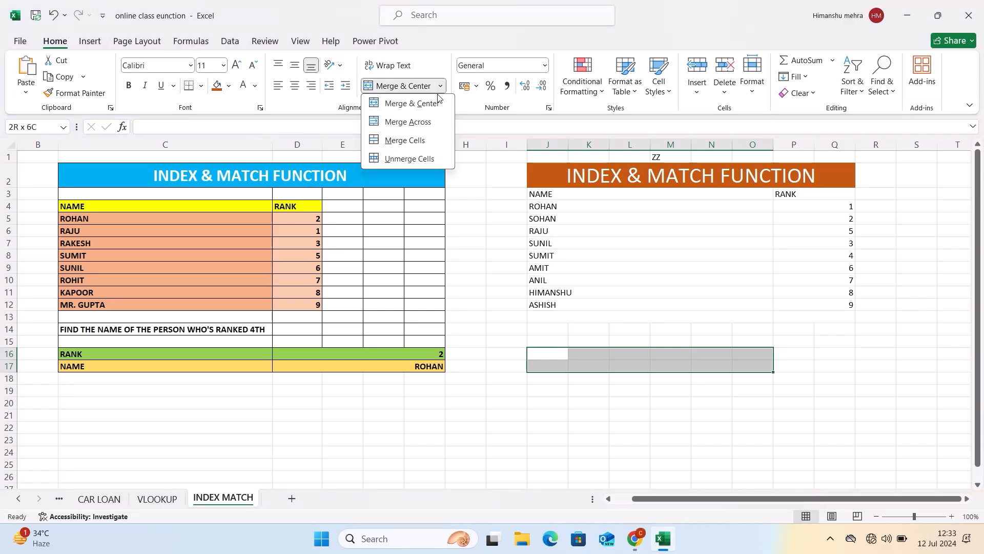
left_click(412, 123)
left_click(695, 366)
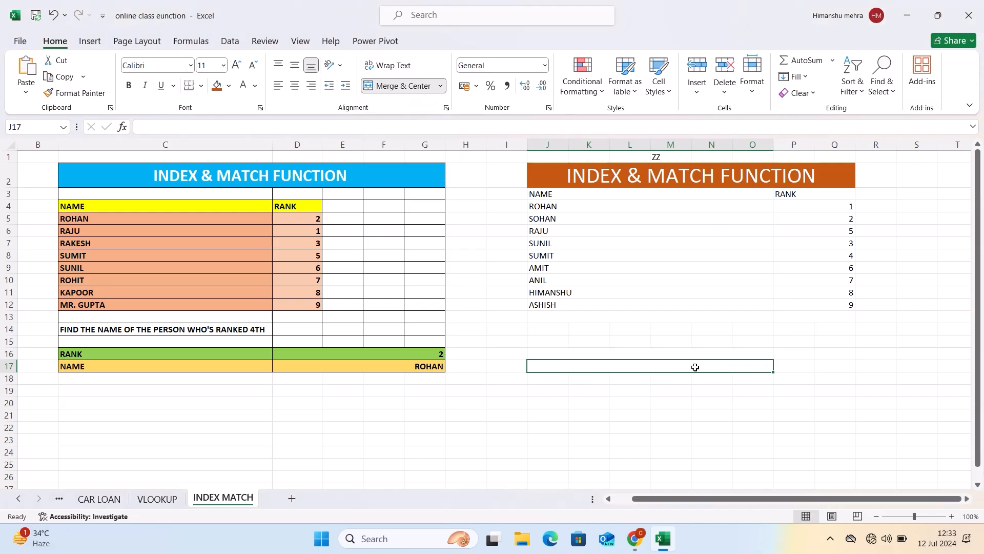
- Enter the labels RANK in J16 and NAME in J17 of the new lookup area
left_click(649, 353)
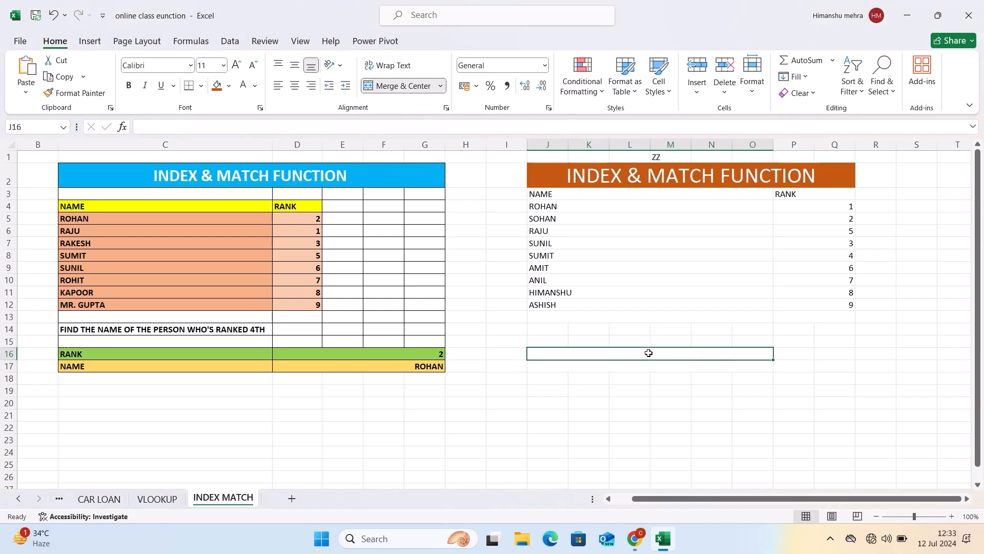
type("RANK")
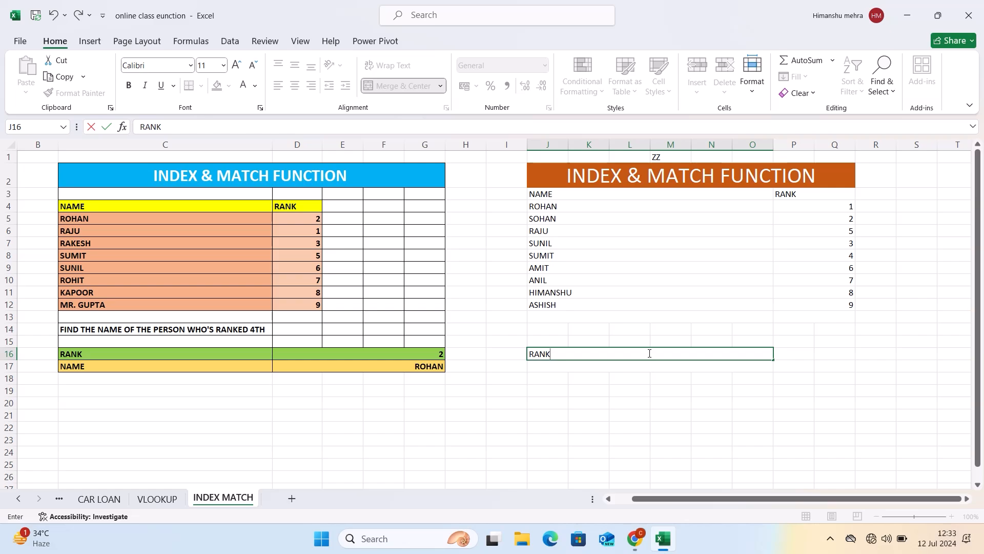
key("Return")
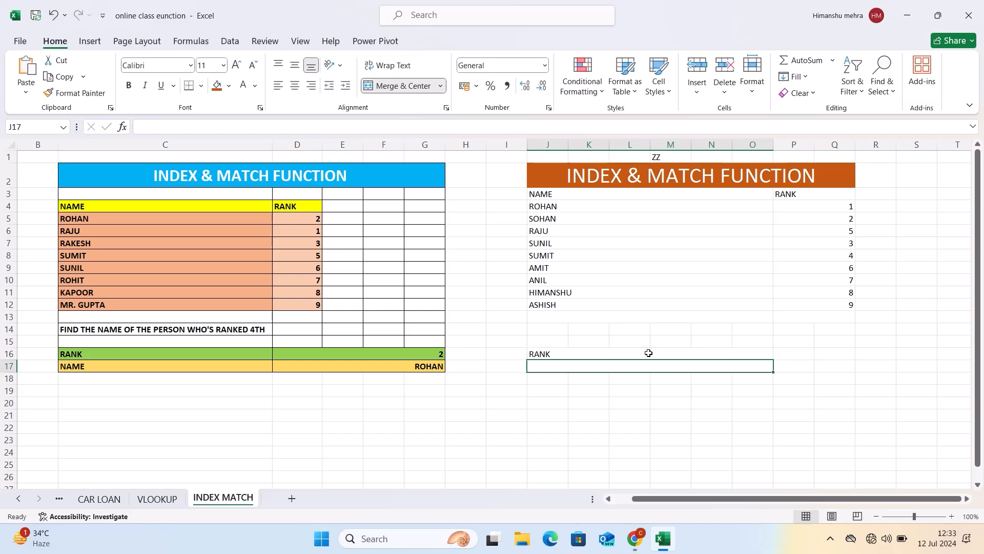
type("NAM")
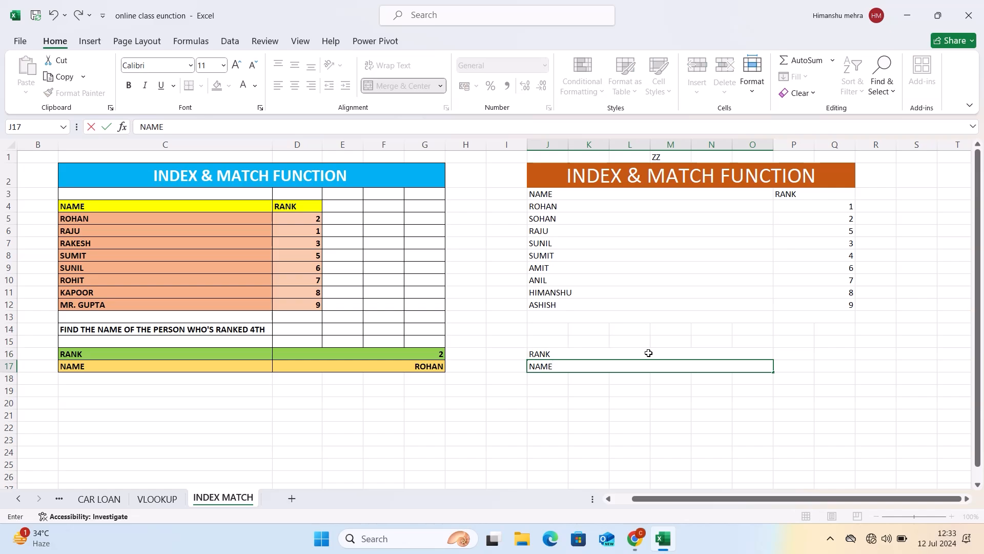
type("E")
key("Return")
- Fill the RANK label cell in J16 with light green and the NAME label cell in J17 with light blue
left_click(630, 353)
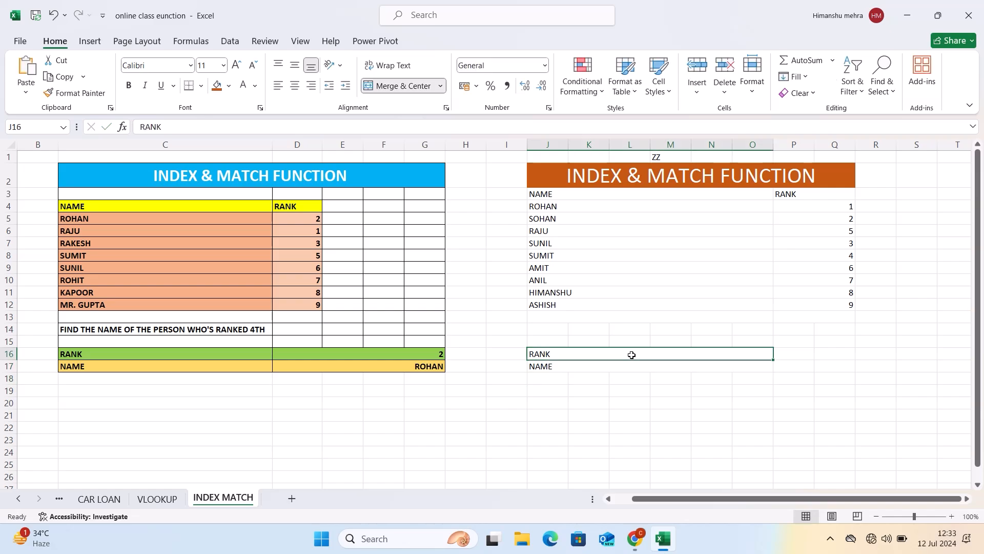
left_click(228, 86)
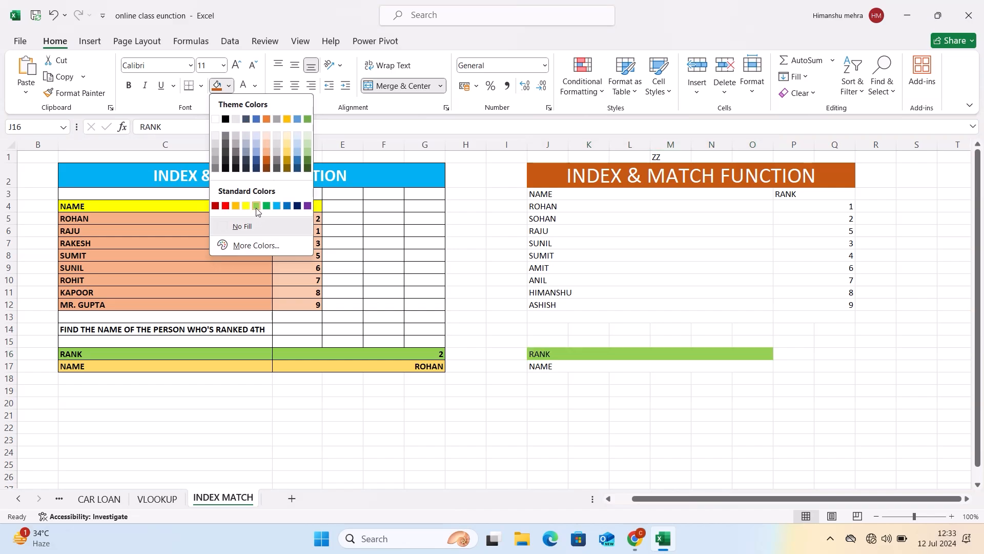
left_click(257, 206)
left_click(575, 367)
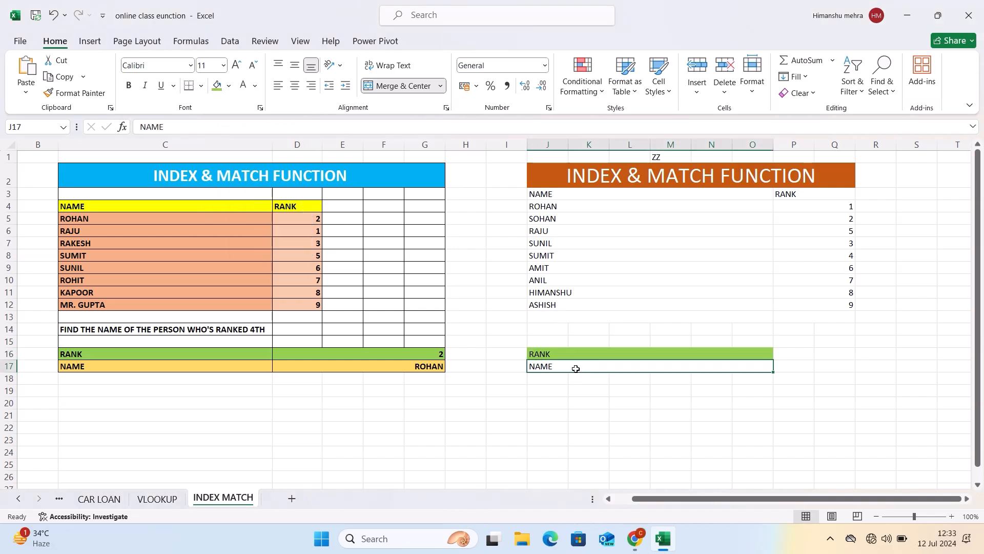
left_click(229, 87)
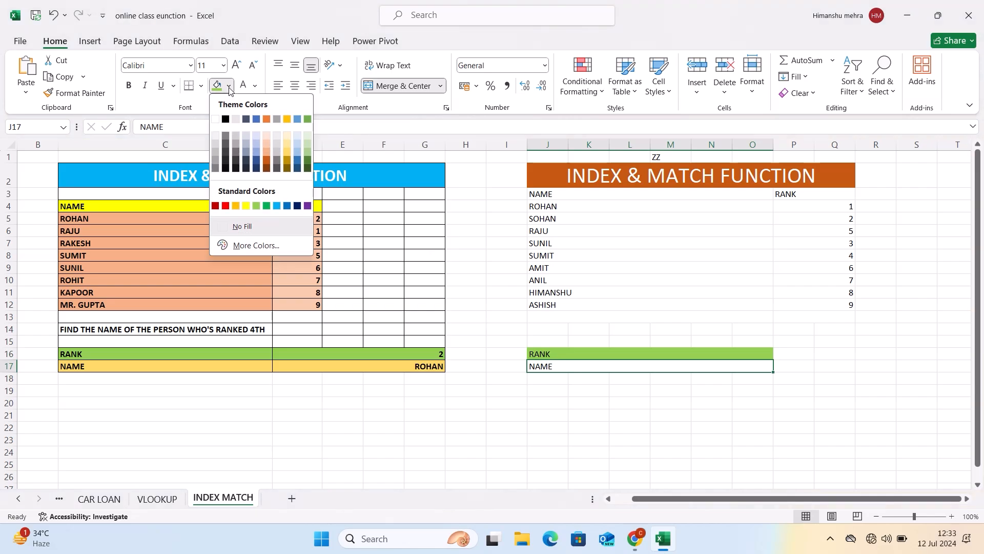
left_click(276, 206)
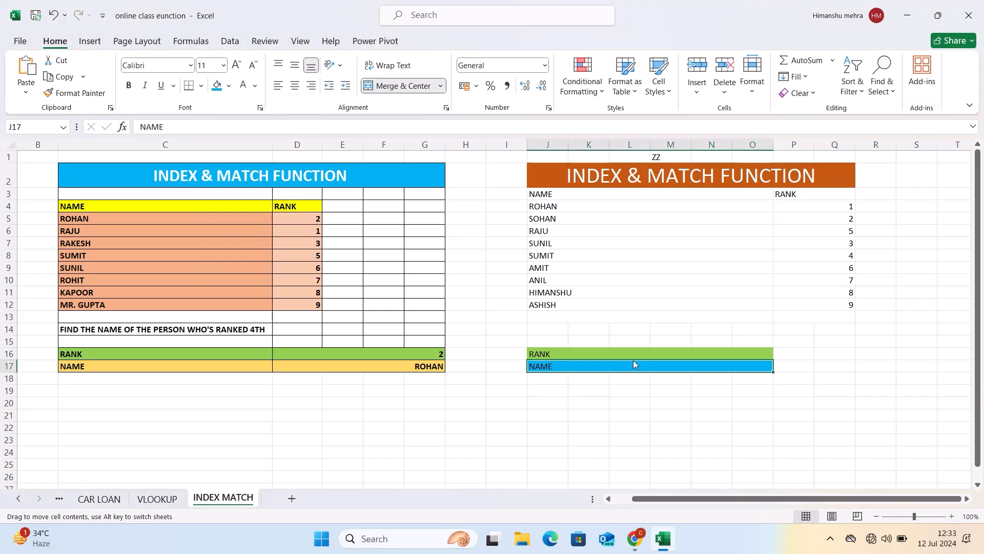
- Make the RANK and NAME labels in rows 16 and 17 of the new lookup area bold
left_click(619, 355)
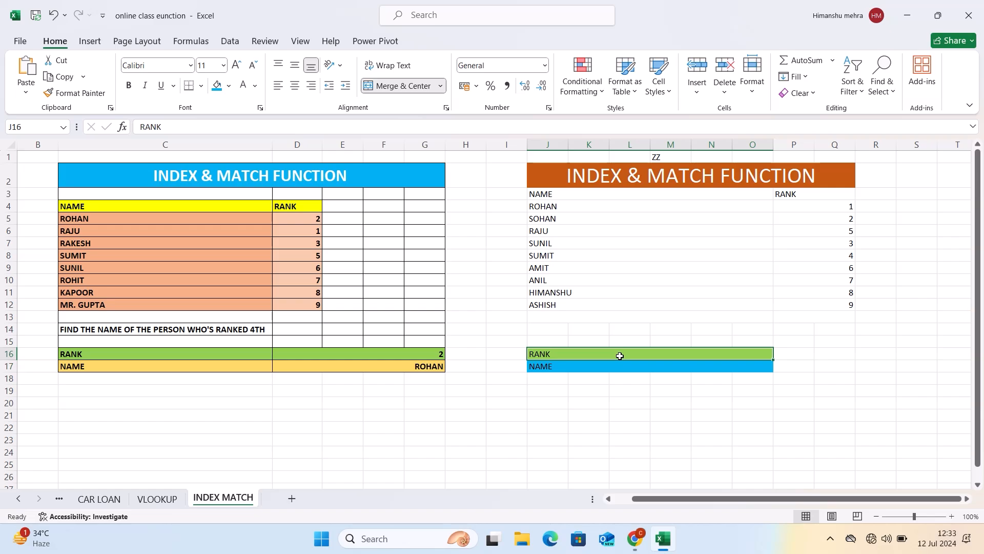
key("shift+Down")
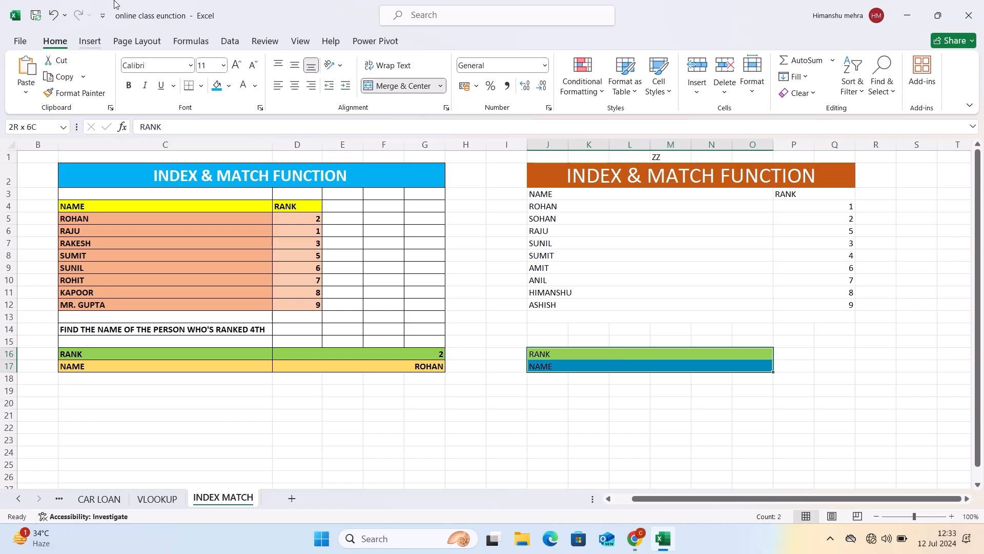
left_click(129, 87)
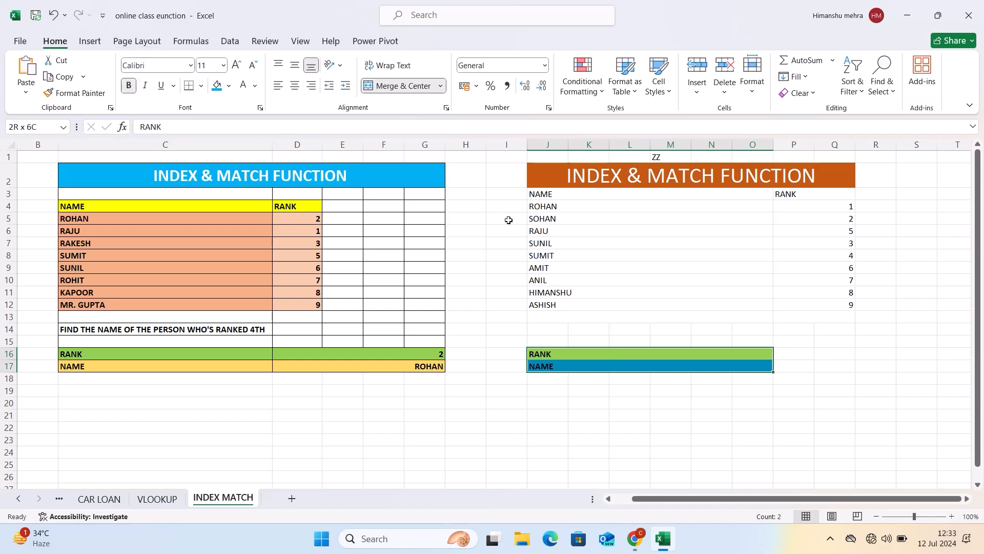
- Make the new table's whole name column bold, from the NAME header in J3 down to J12
left_click(570, 304)
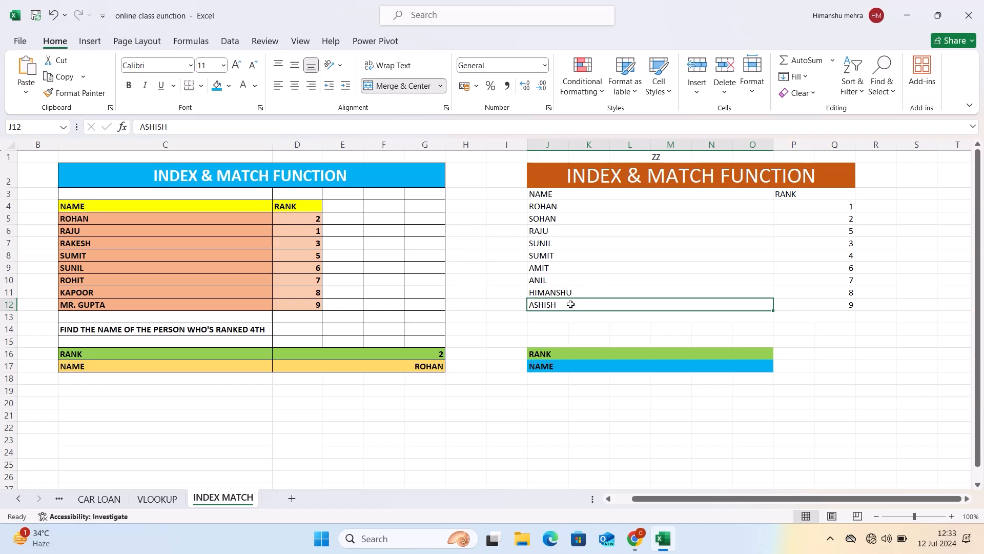
key("shift+Up")
key("shift+Up")
key("shift+Up")
key("shift+Up")
key("shift+Up")
key("shift+Up")
key("shift+Up")
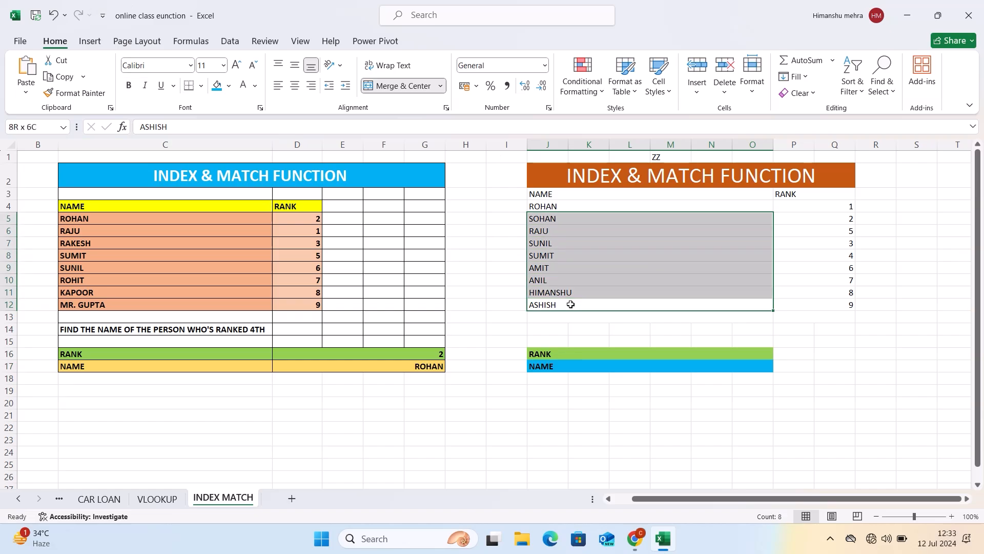
key("shift+Up")
key("shift+Up")
key("ctrl+b")
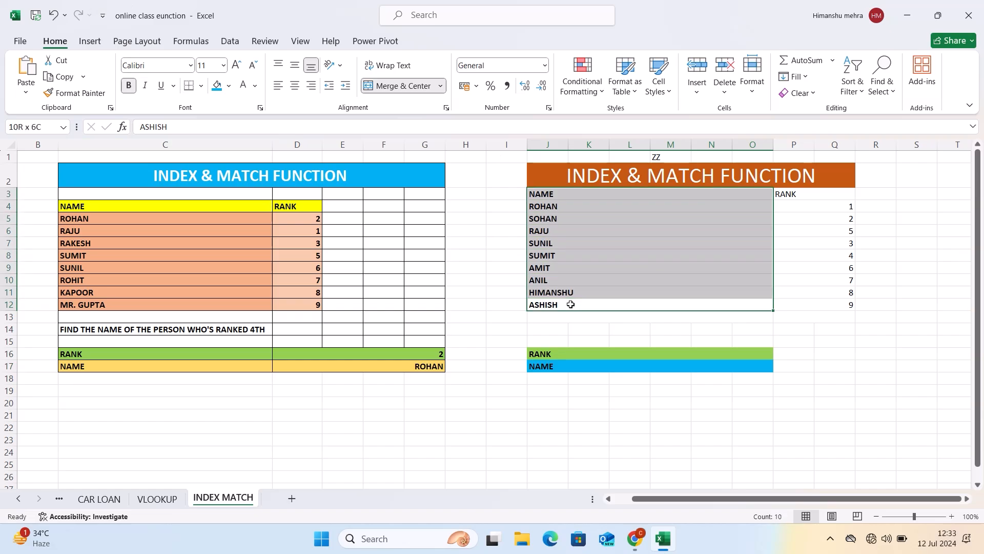
- Make the new table's rank column bold, from the RANK header in P3 down to P12
left_click(831, 195)
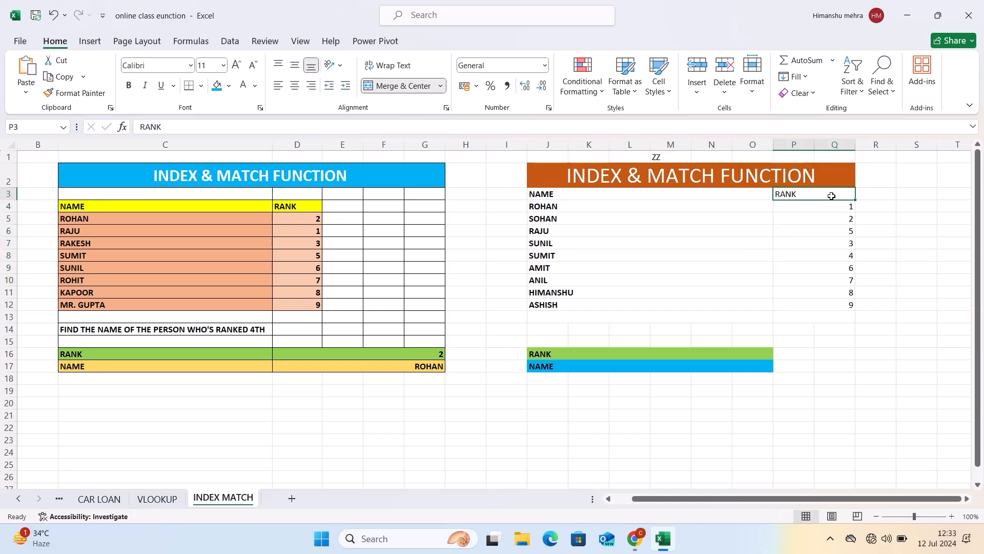
key("shift+Down")
key("shift+Down")
key("shift+Down")
key("shift+Down")
key("shift+Down")
key("shift+Down")
key("shift+Down")
key("shift+Down")
key("shift+Down")
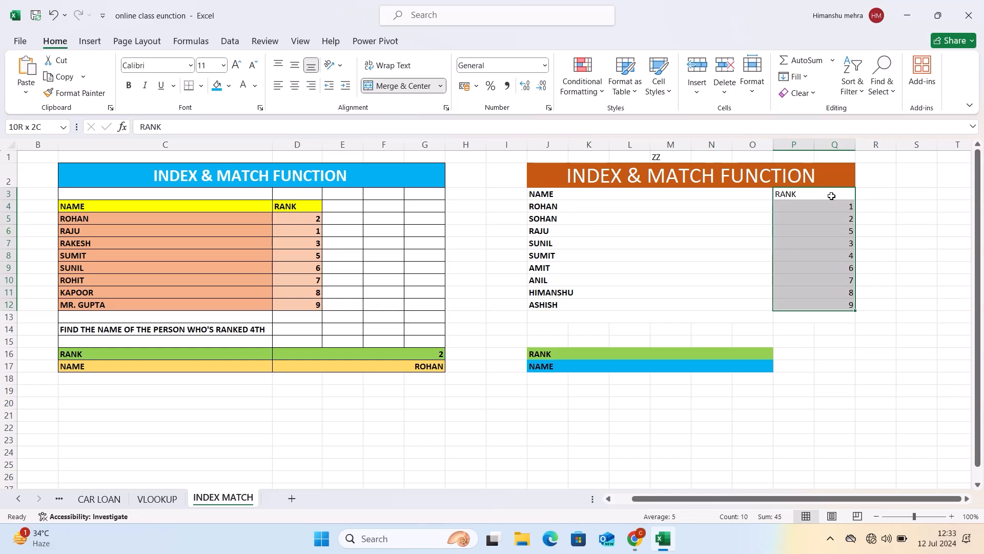
key("ctrl+b")
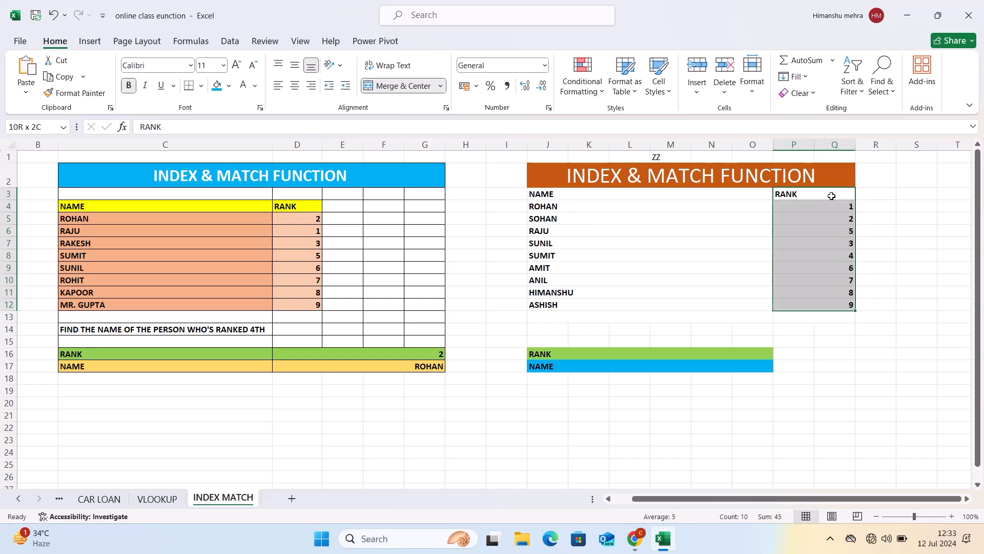
- Fill the NAME header cell J3 of the new table with yellow
left_click(559, 196)
key("shift+Right")
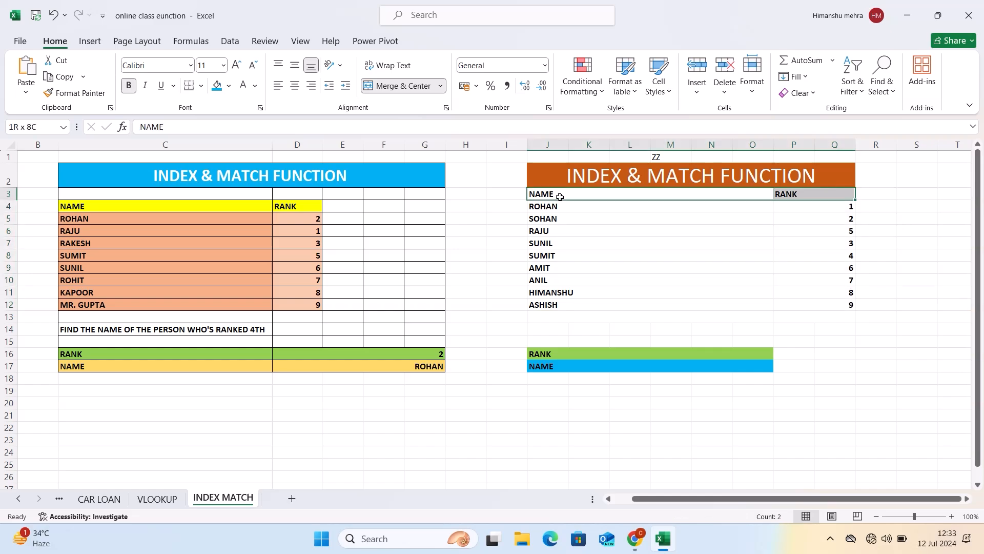
key("shift+Left")
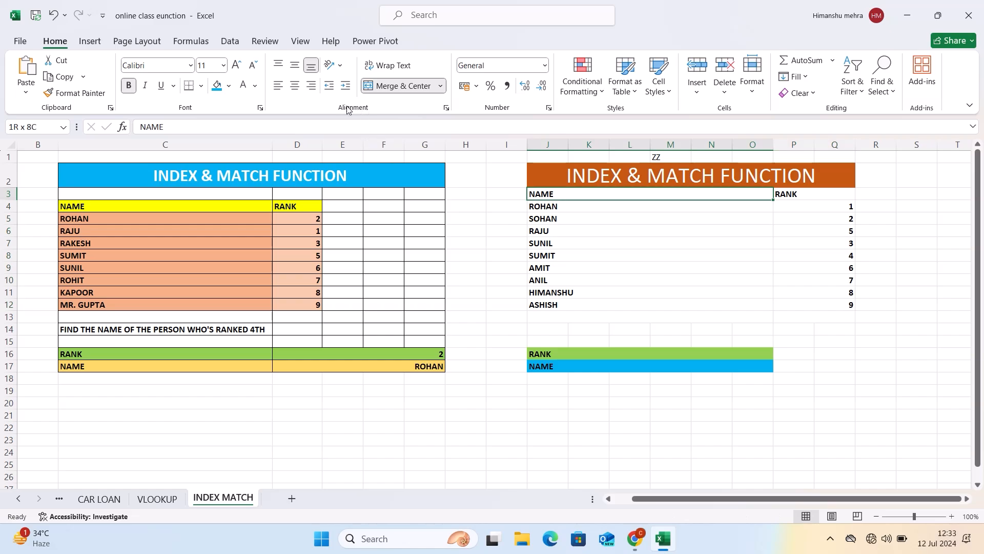
left_click(228, 86)
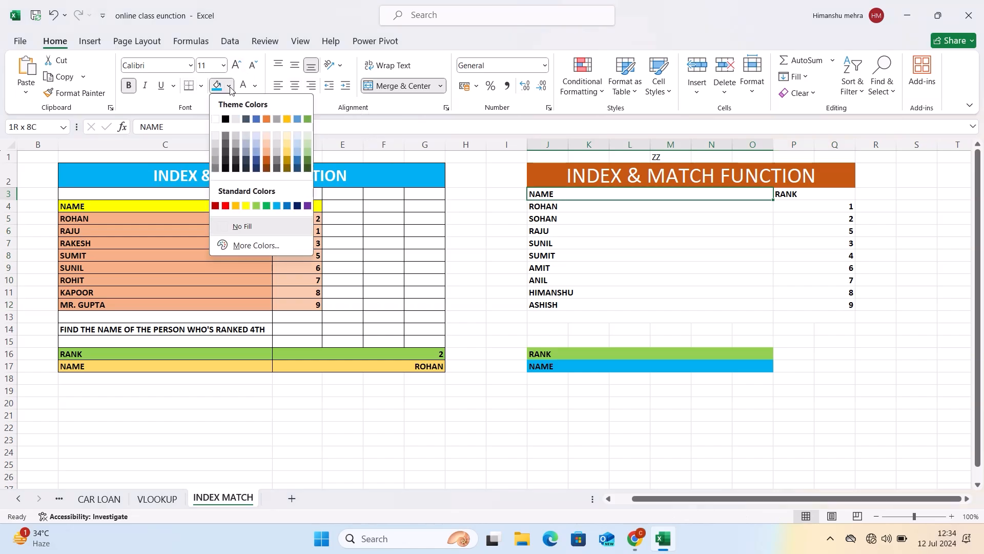
left_click(246, 205)
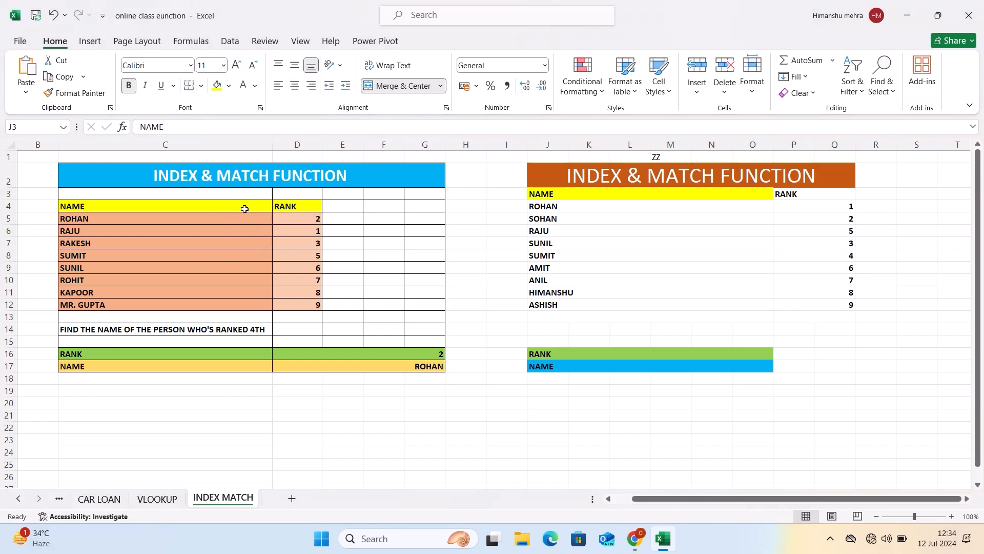
- Give the RANK header cell P3 a blue fill and white text
left_click(824, 195)
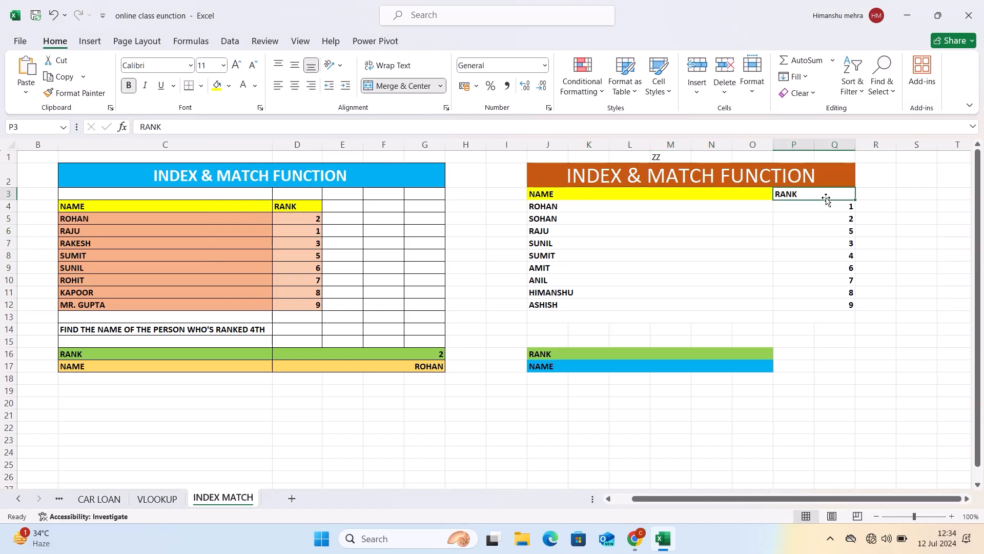
left_click(229, 86)
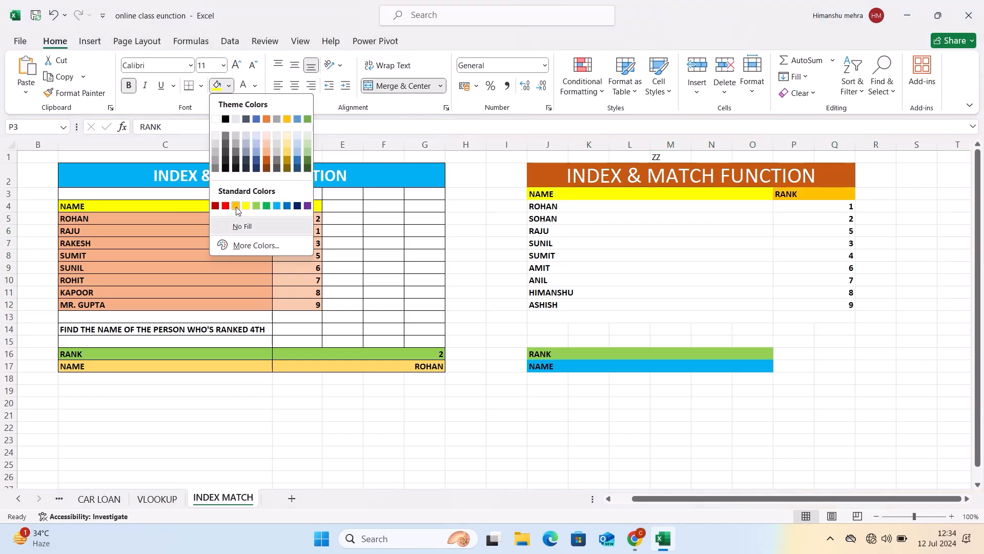
left_click(288, 206)
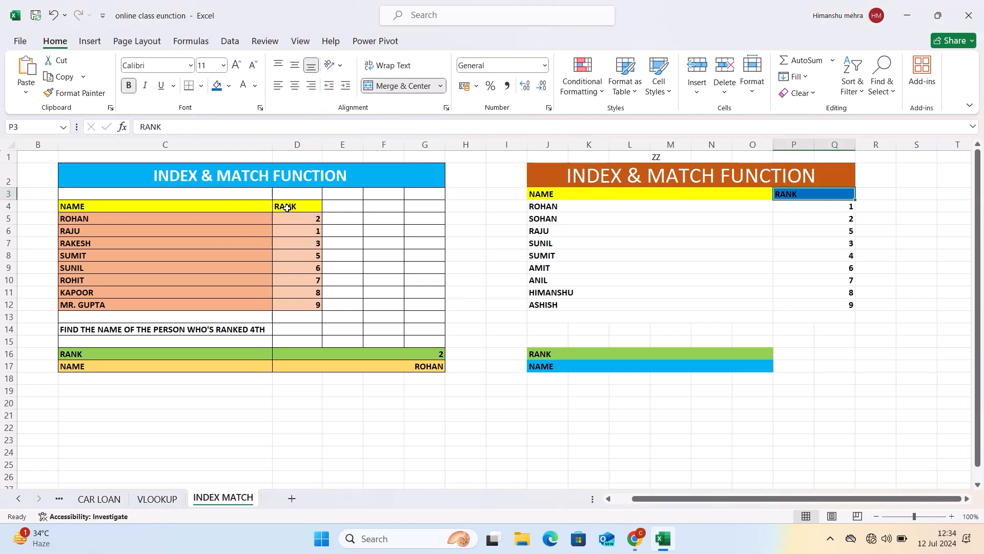
left_click(240, 90)
left_click(598, 217)
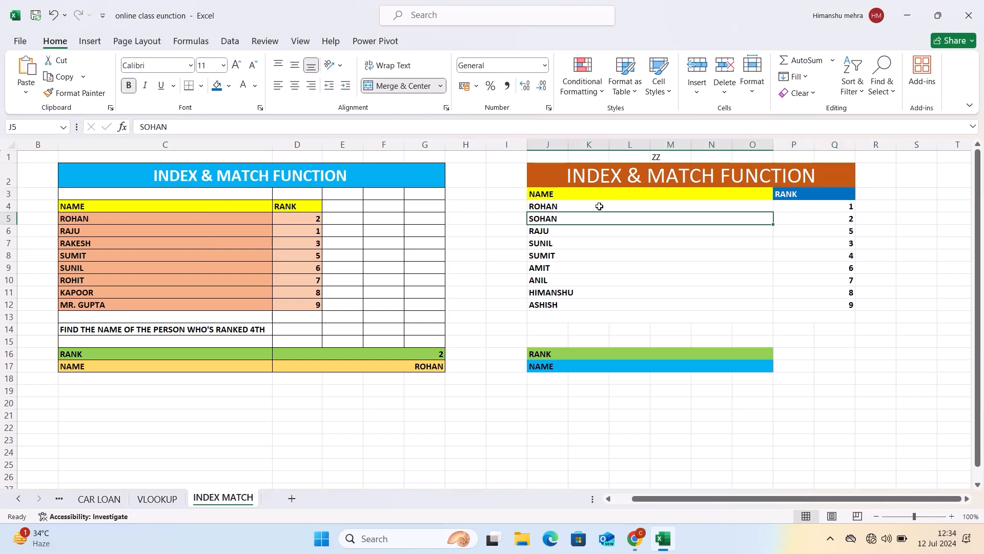
left_click(600, 206)
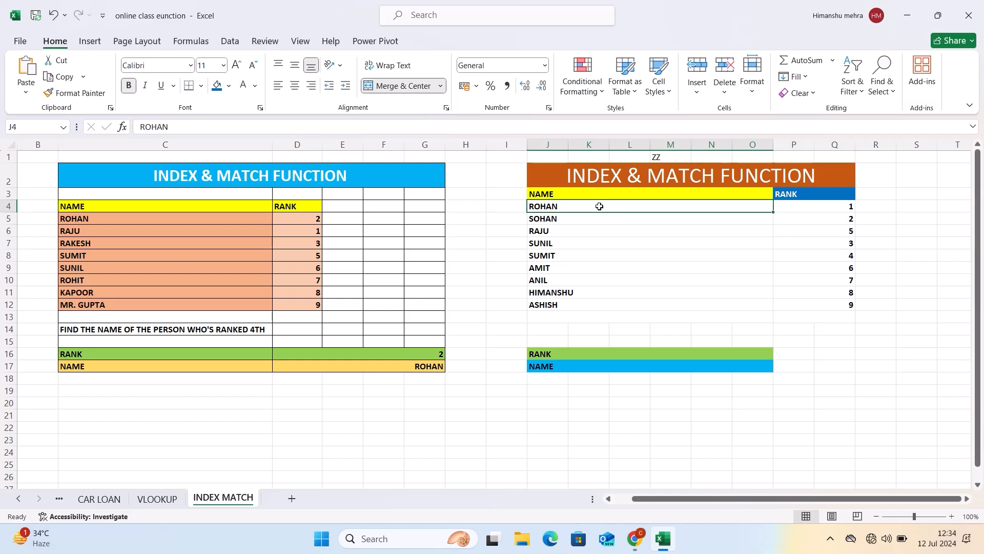
- Merge the range P16:Q17 across, so each lookup row has one value cell beside its label
left_click(803, 352)
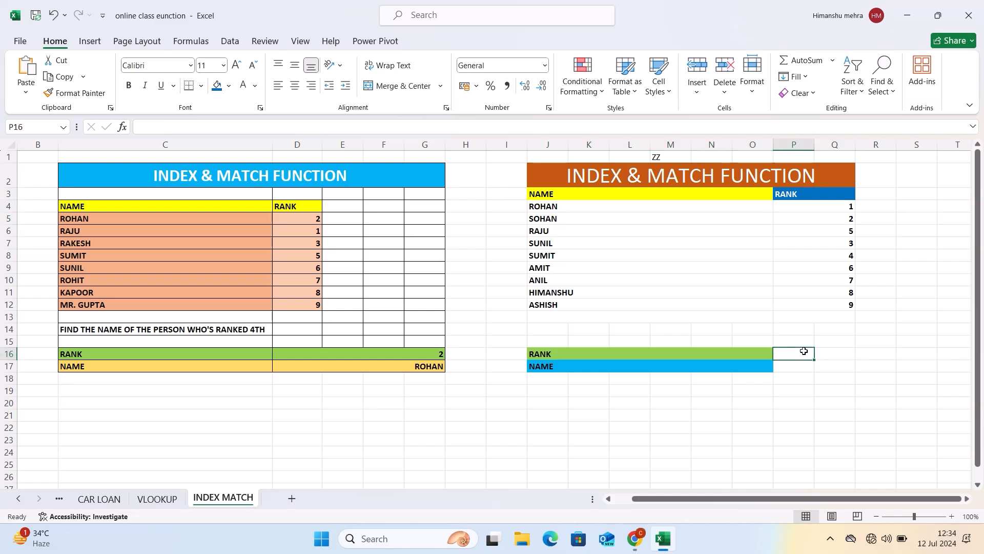
mouse_move(803, 351)
left_mouse_down()
mouse_move(835, 354)
mouse_move(805, 365)
left_mouse_up()
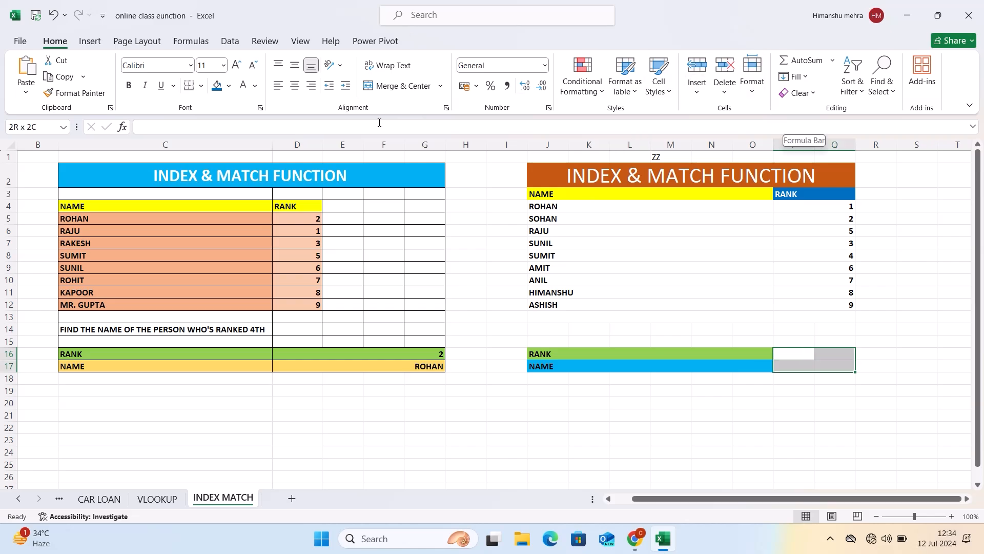
left_click(431, 89)
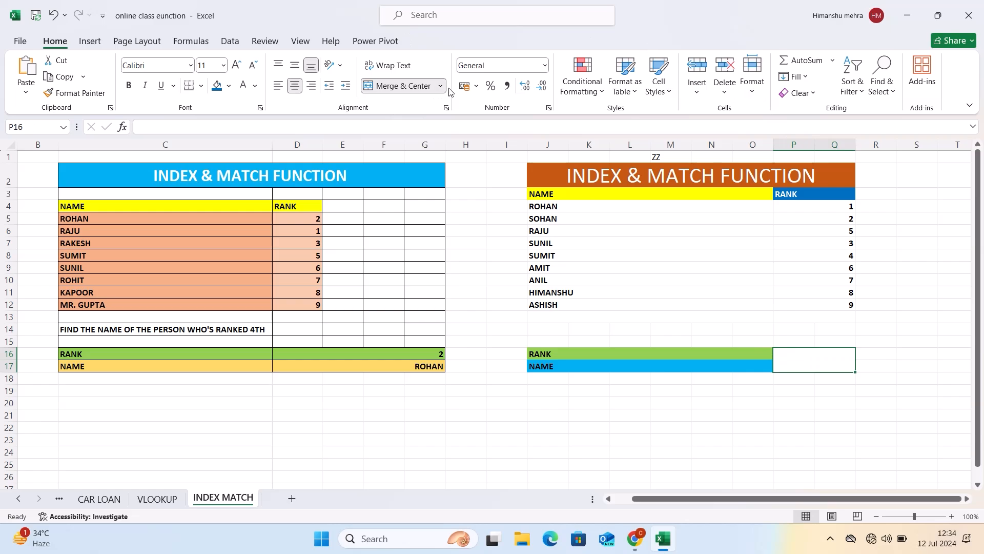
left_click(440, 87)
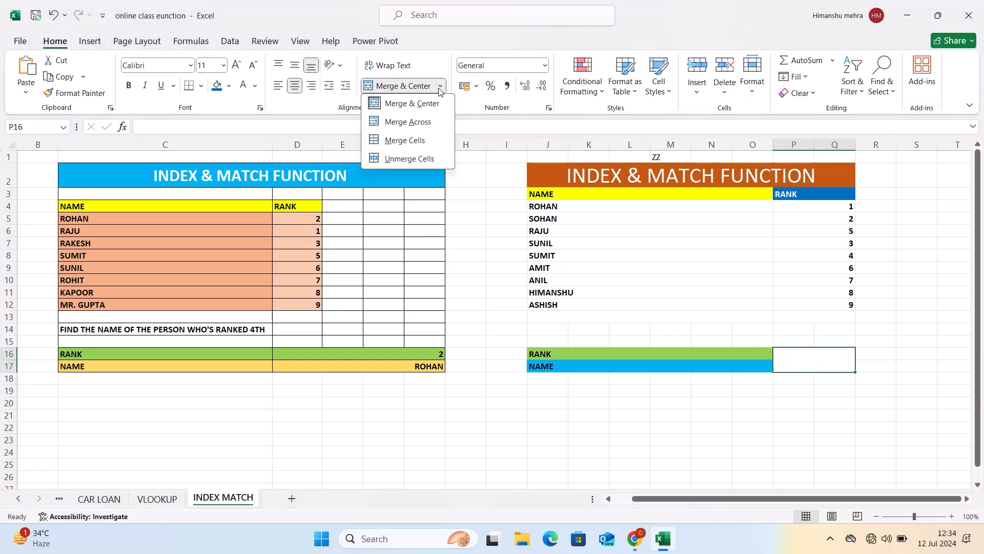
left_click(405, 125)
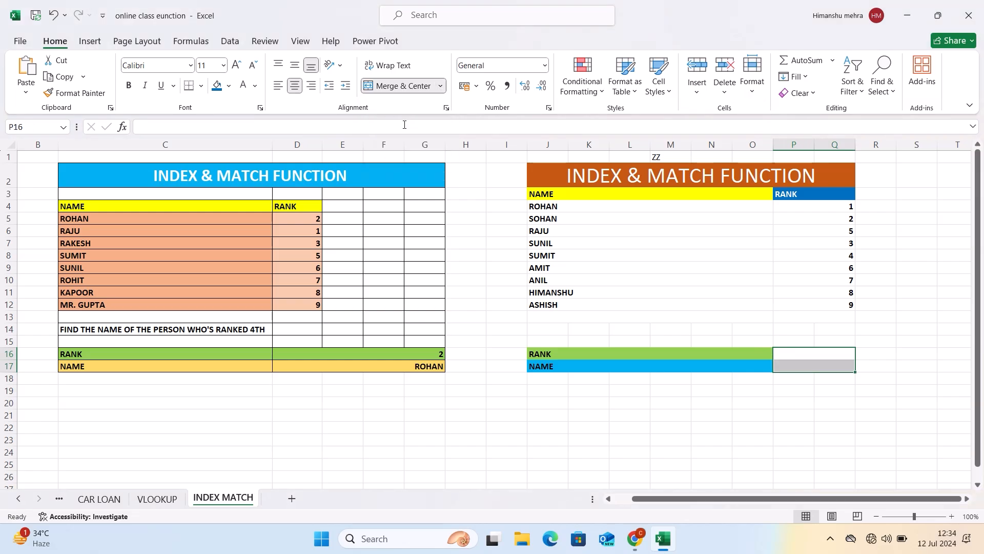
- Fill the merged value cells in P16:Q17 with the same dark orange as the new table's title
left_click(810, 407)
left_click_drag(815, 355, 815, 354)
left_click(233, 86)
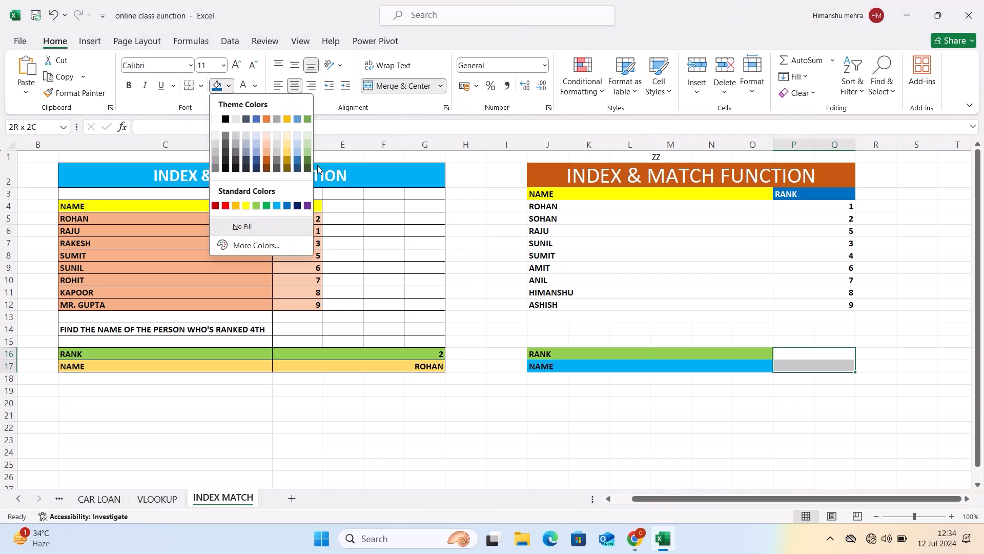
left_click(267, 164)
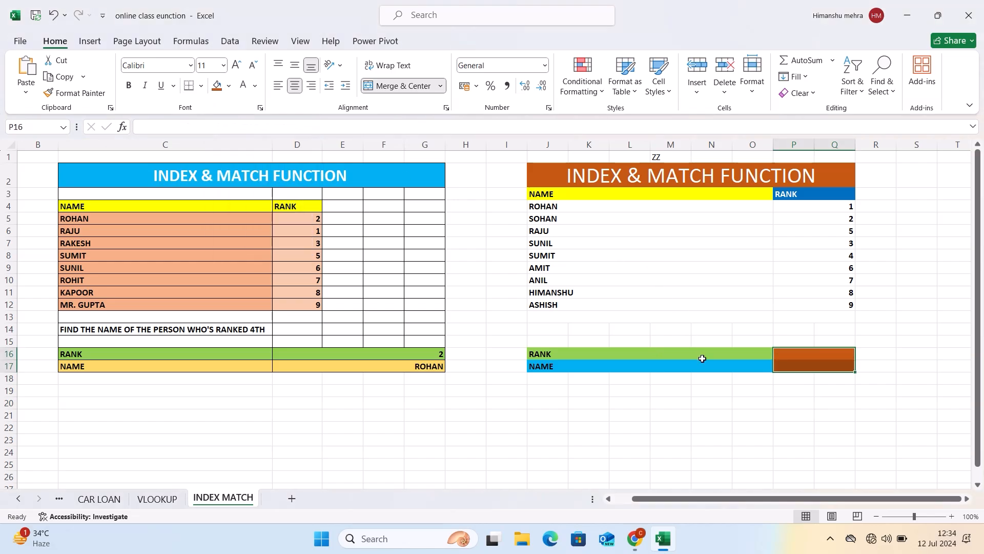
left_click(813, 384)
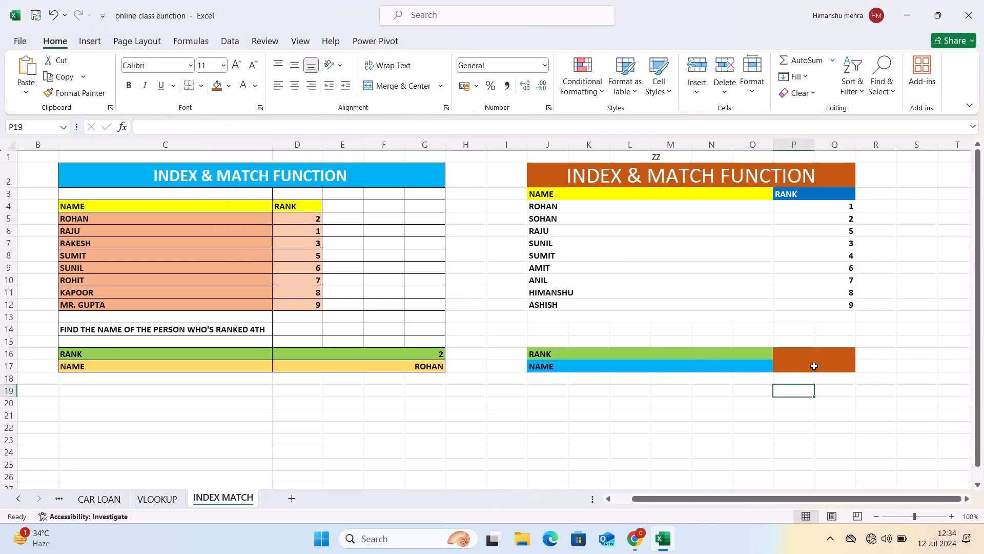
- Fill the merged NAME value cell P17 in the new lookup area with dark gold
left_click(814, 366)
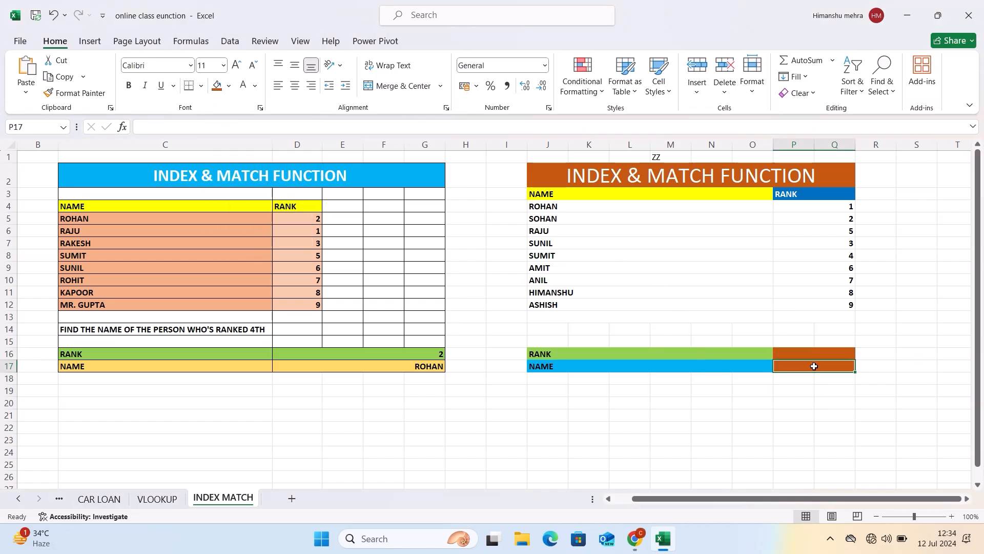
left_click(228, 86)
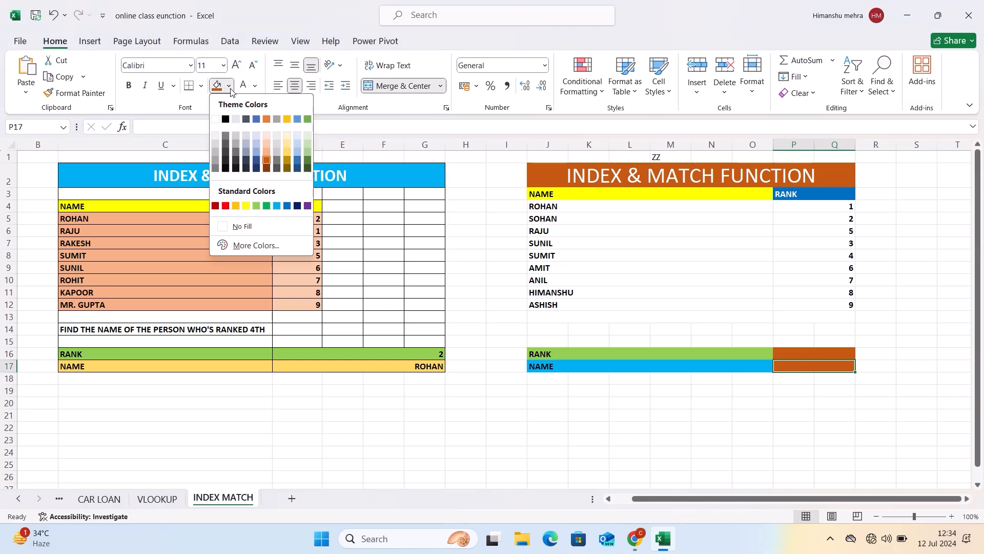
left_click(287, 160)
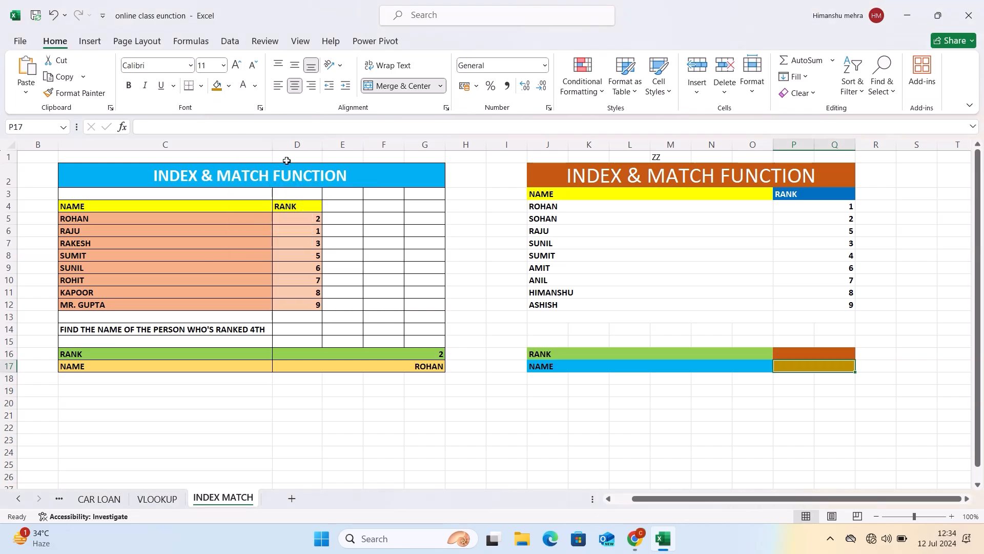
left_click(794, 354)
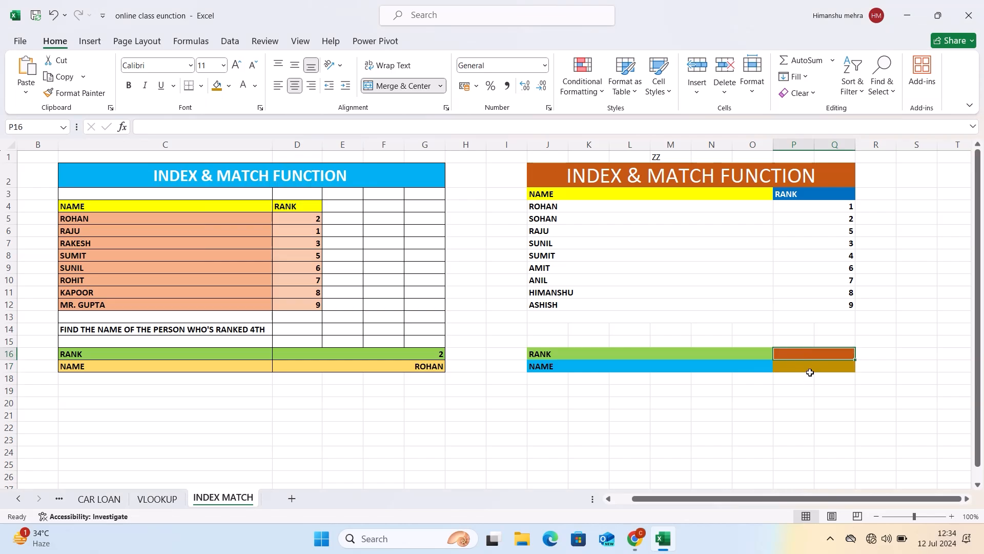
- Start an INDEX formula in the NAME value cell P17, using the name range J3:O12 as its array
left_click(812, 367)
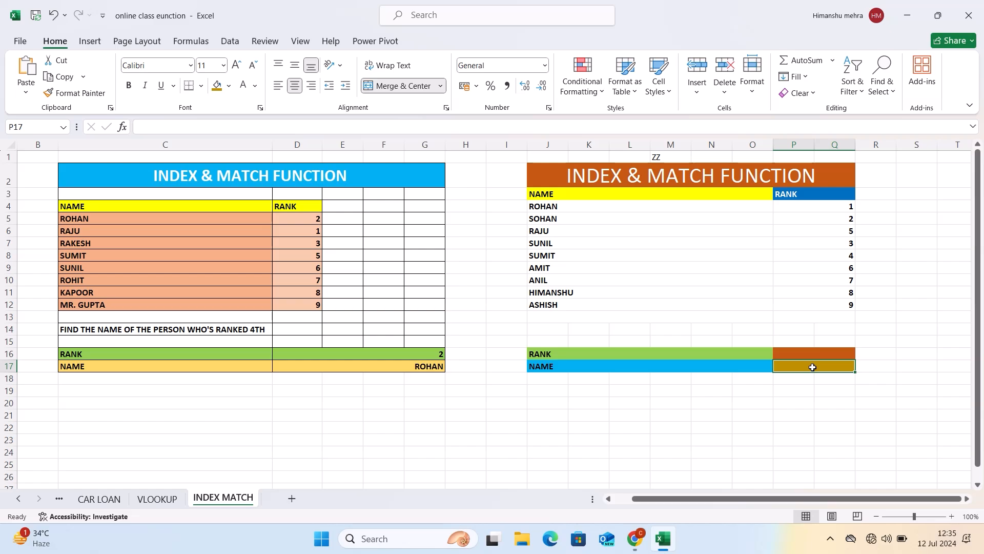
type("=")
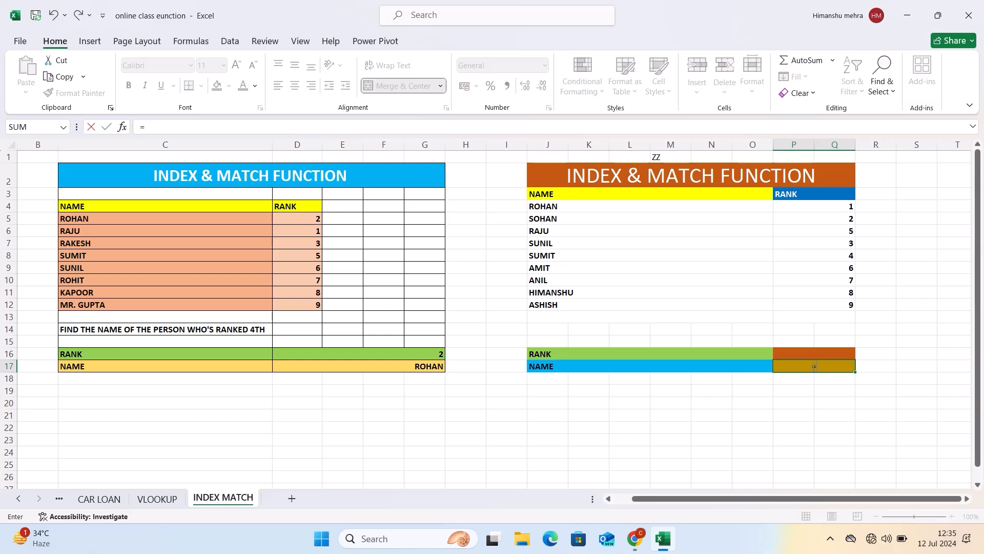
type("INDEX(")
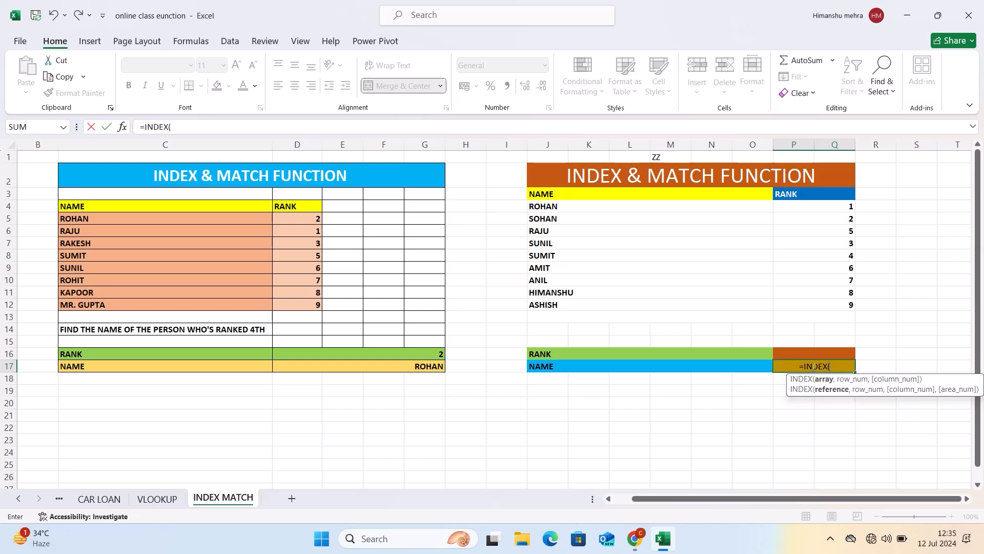
left_click(594, 192)
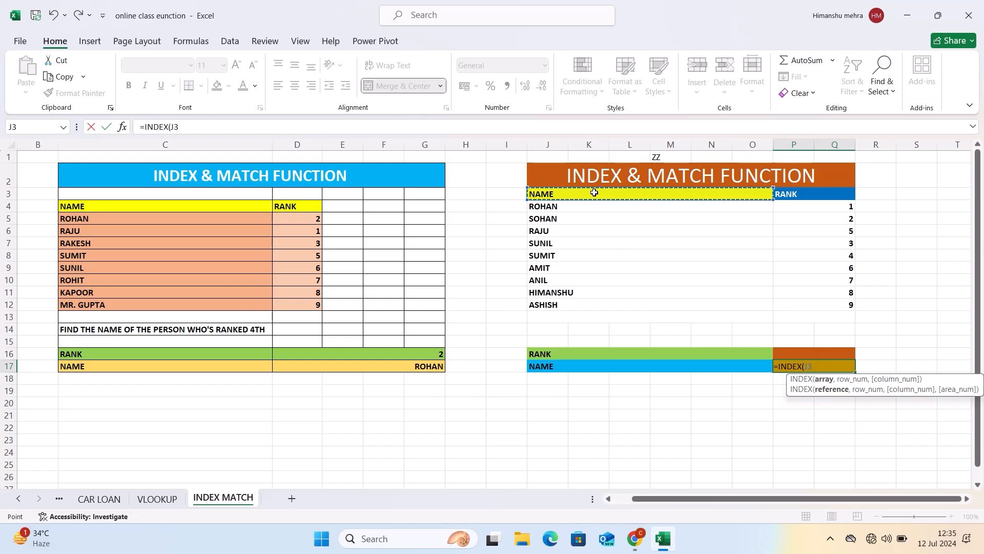
key("shift+Down")
key("shift+Down")
key("shift+Down")
key("shift+Down")
key("shift+Down")
key("shift+Down")
key("shift+Down")
key("shift+Down")
key("shift+Down")
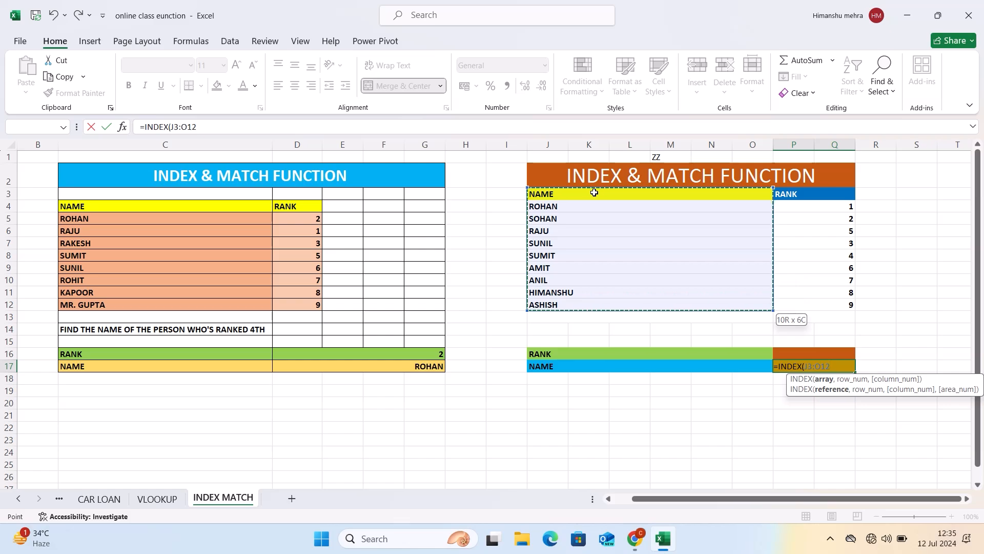
type(",")
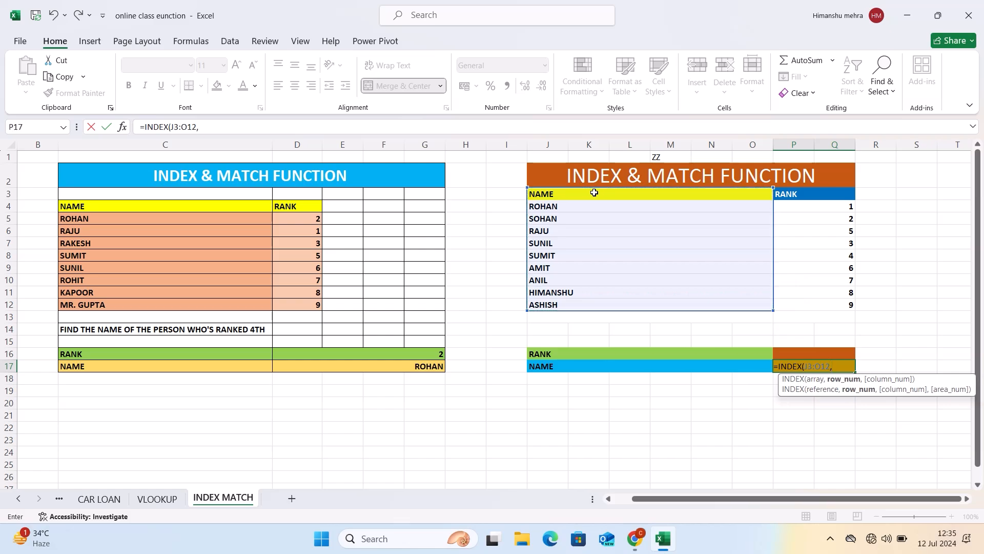
- Complete the formula in P17 with MATCH(P16,P4:Q12) as the row number and enter it
type("MATCH")
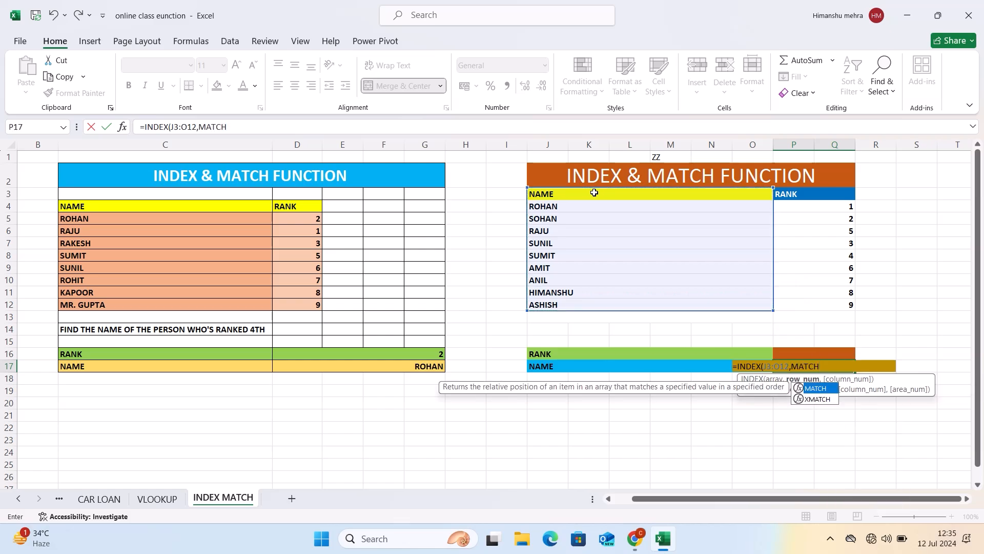
type("(")
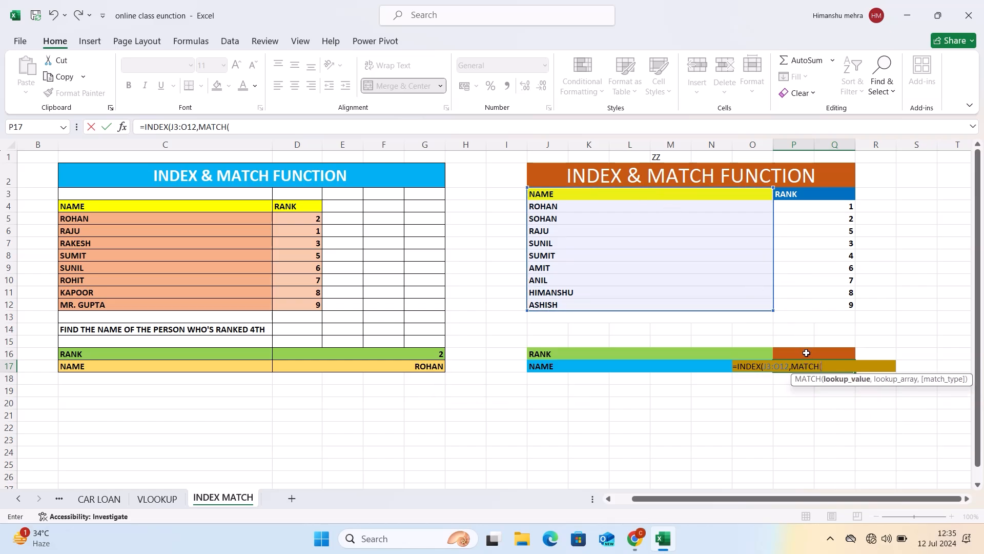
left_click(807, 353)
type(",")
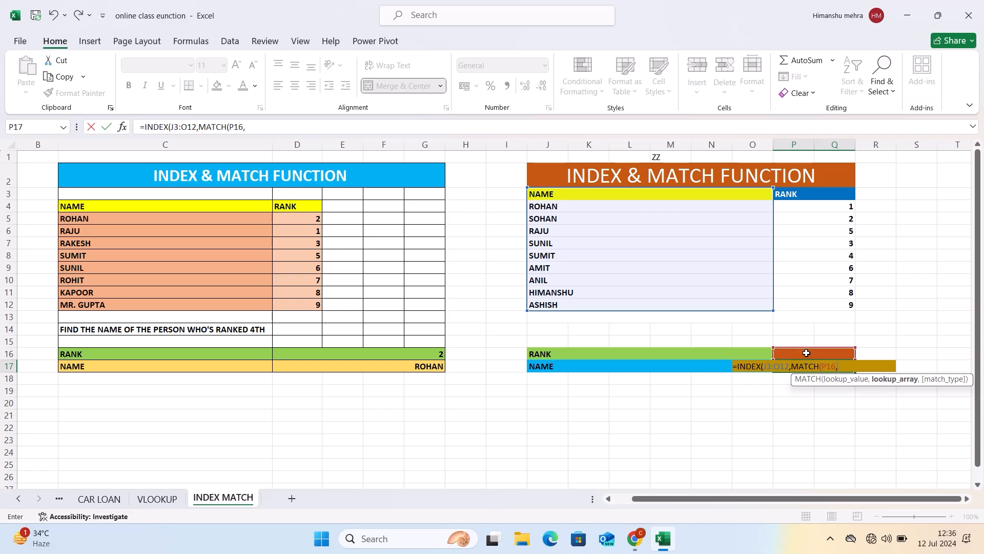
left_click(831, 208)
key("shift+Down")
key("shift+Down")
key("shift+Down")
key("shift+Down")
key("shift+Down")
key("shift+Down")
key("shift+Down")
key("shift+Down")
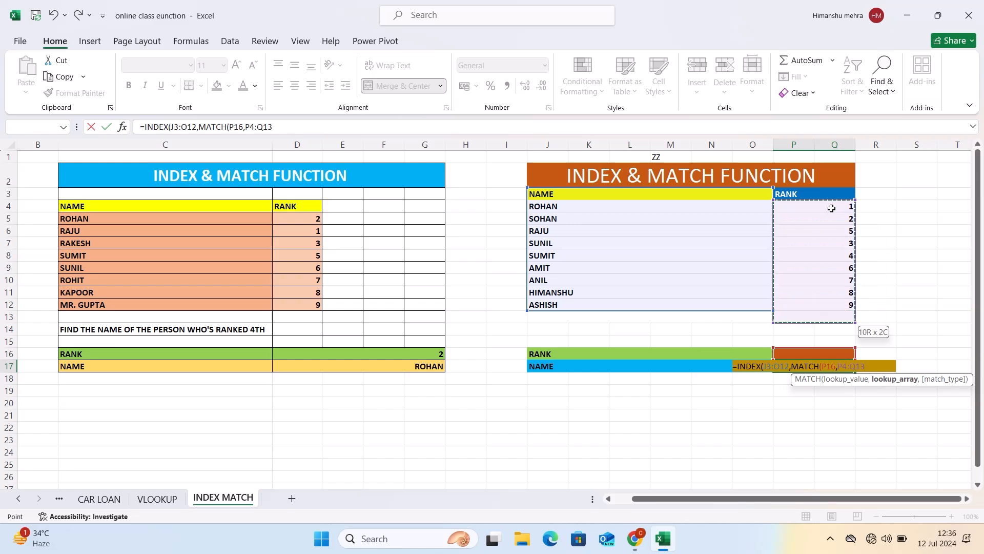
key("shift+Down")
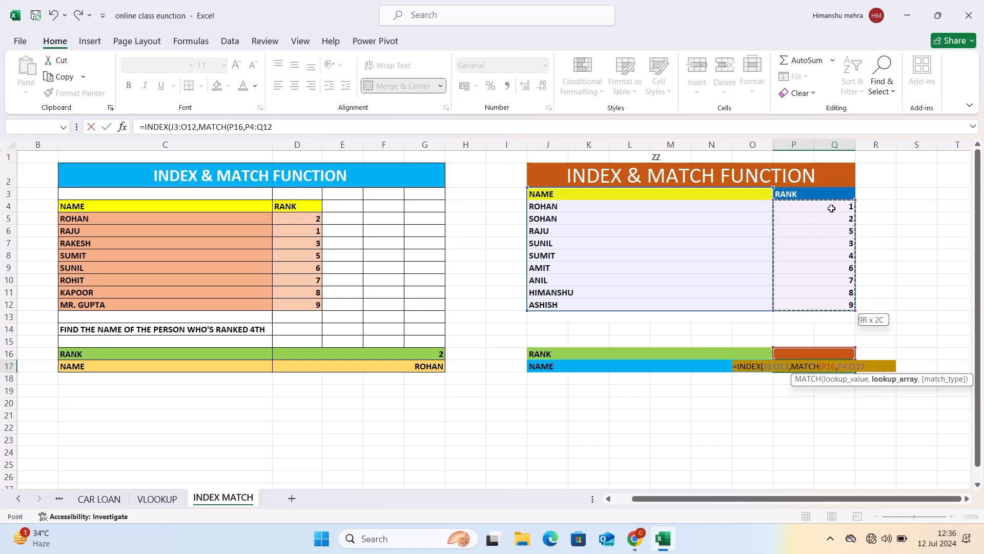
type(")")
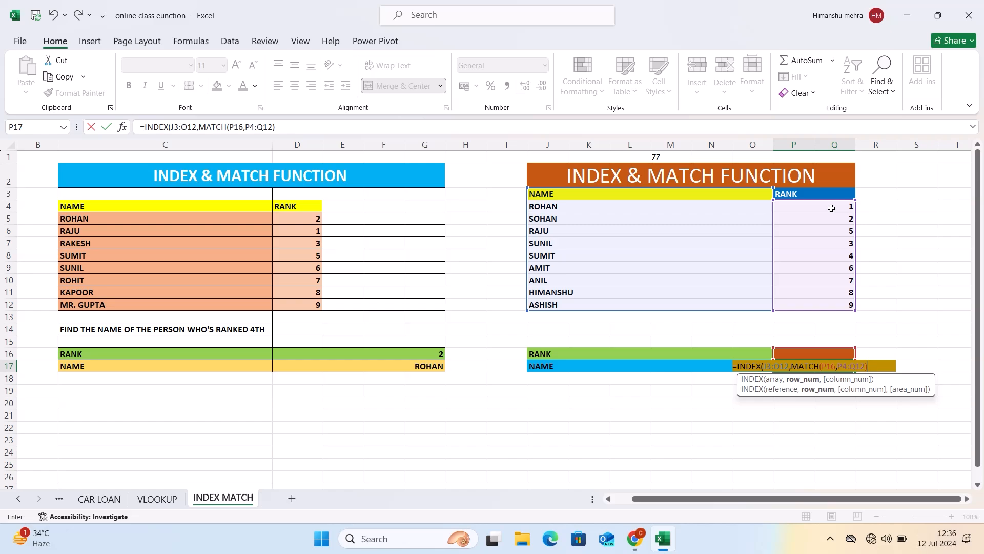
type(")")
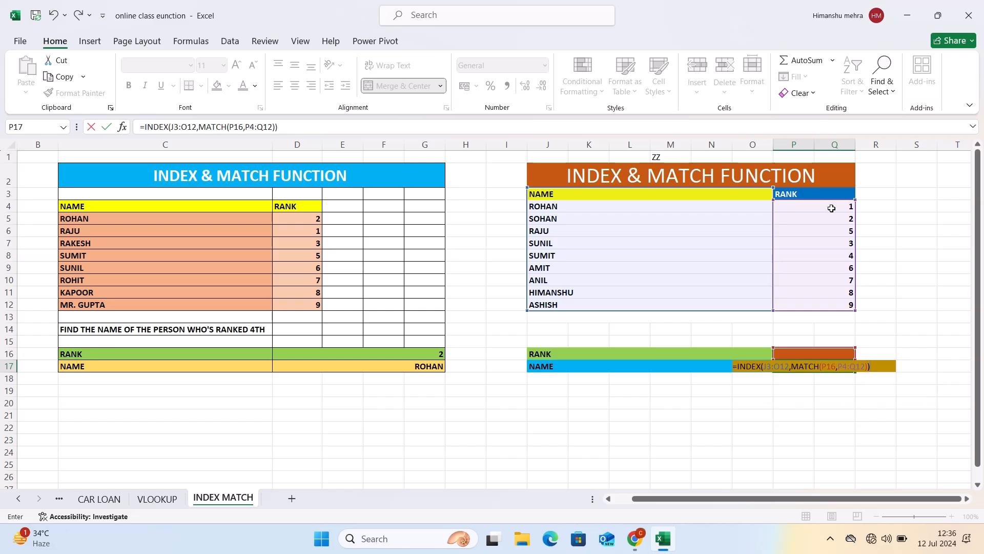
key("Return")
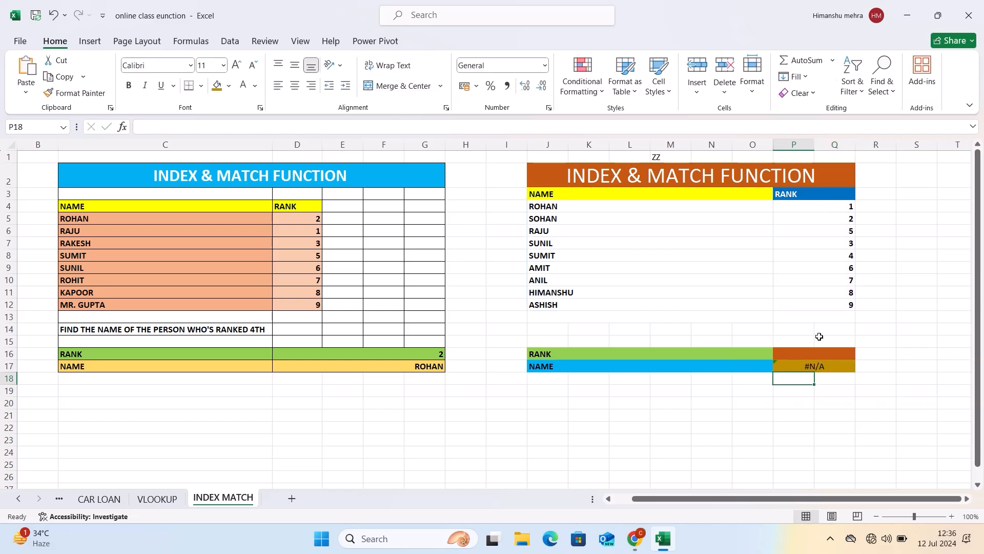
- Change the INDEX array in the P17 formula to J4:O12
left_click(824, 368)
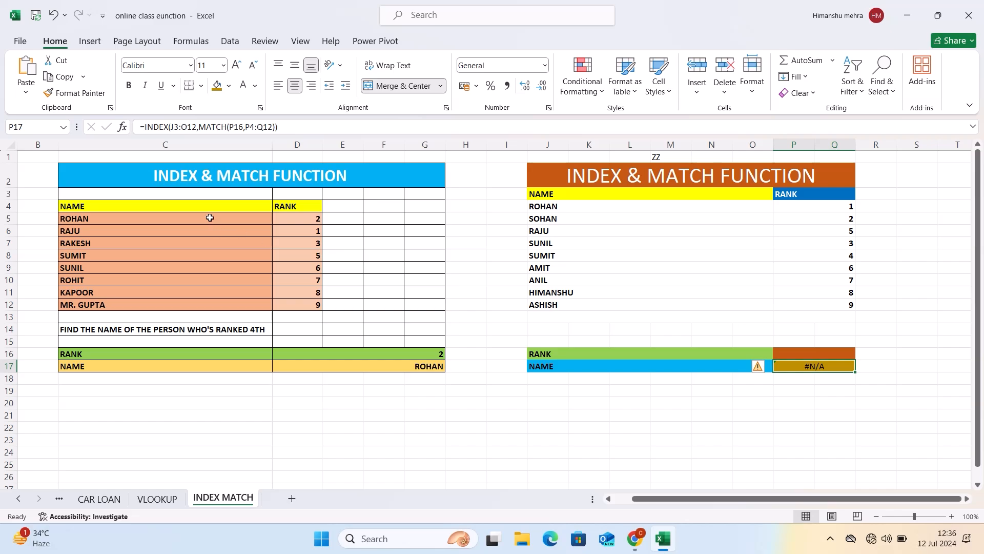
left_click(196, 126)
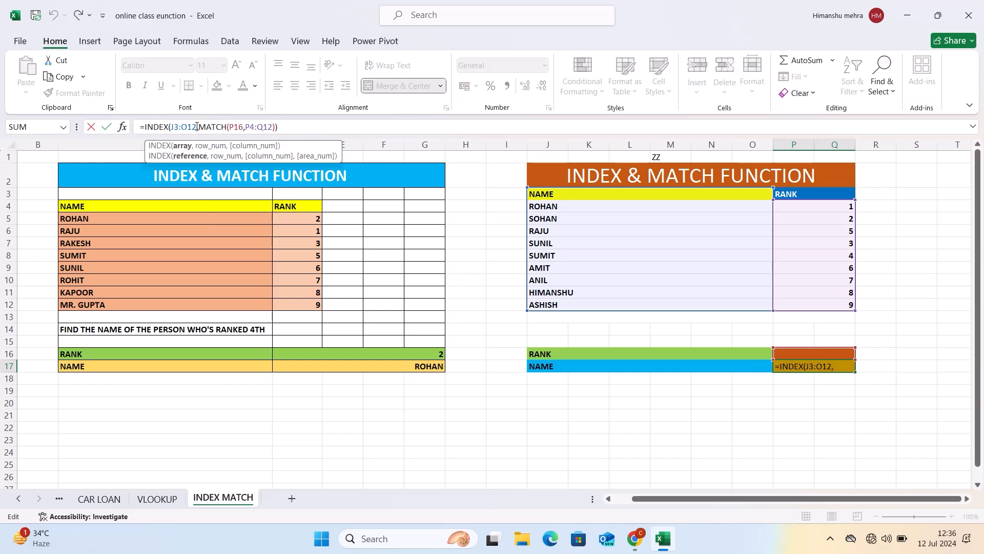
left_click(539, 206)
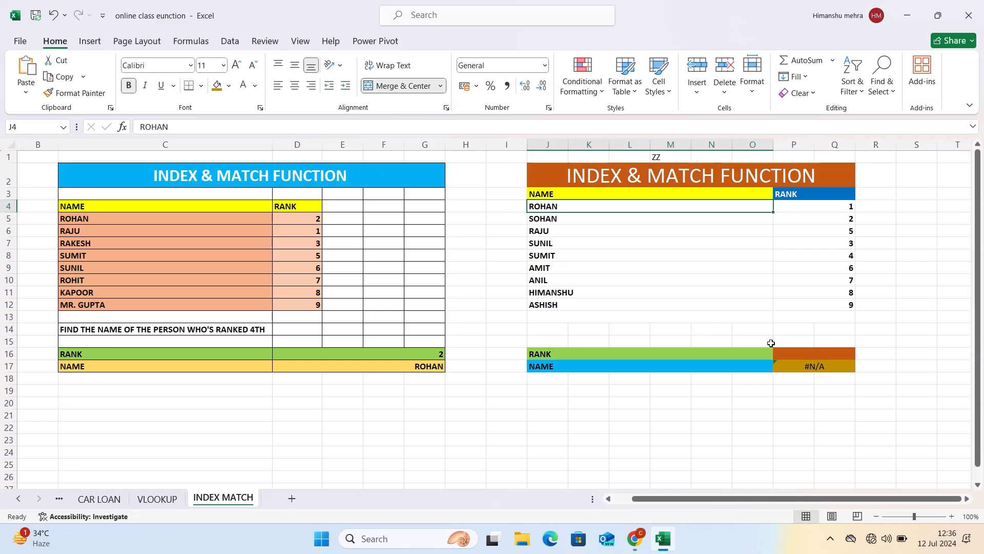
left_click(791, 366)
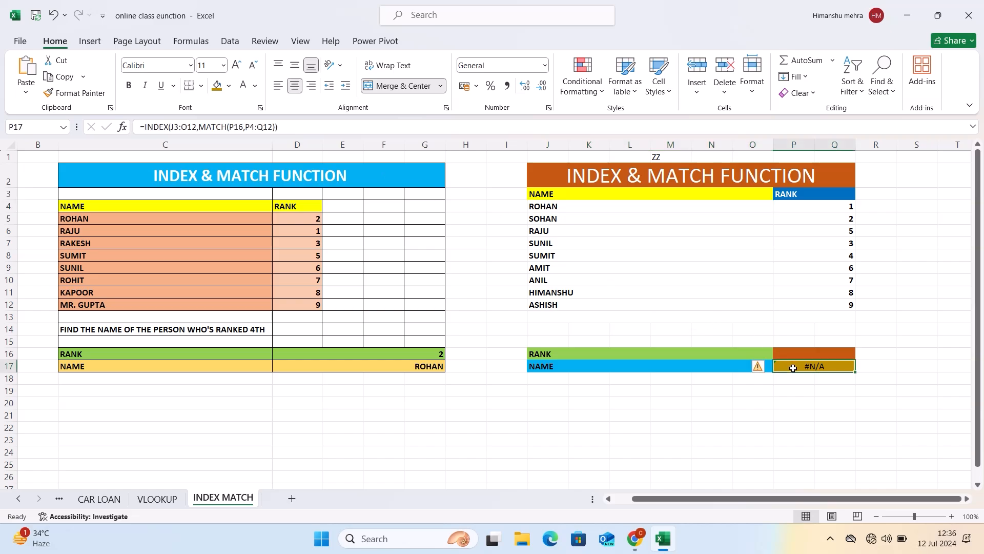
left_click(177, 127)
key("BackSpace")
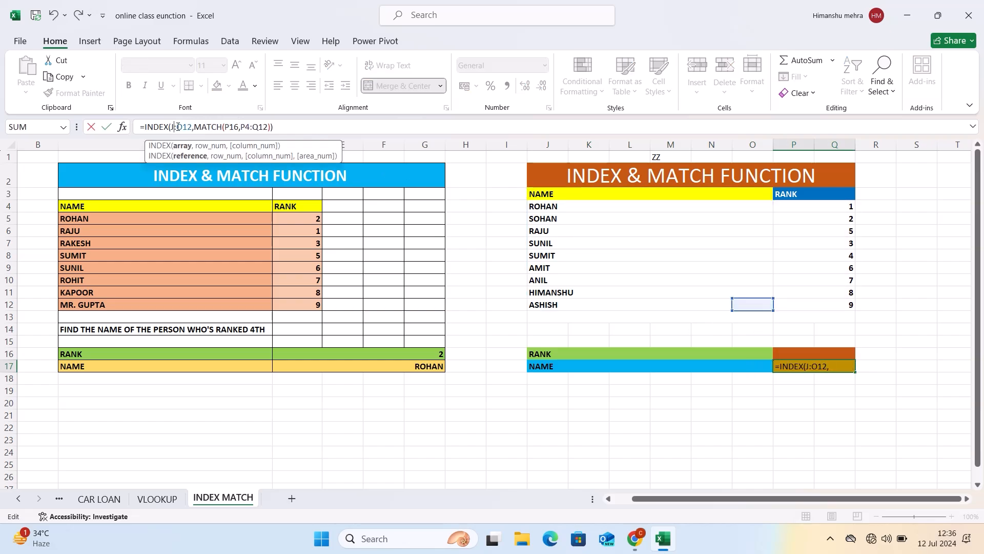
type("4")
key("Return")
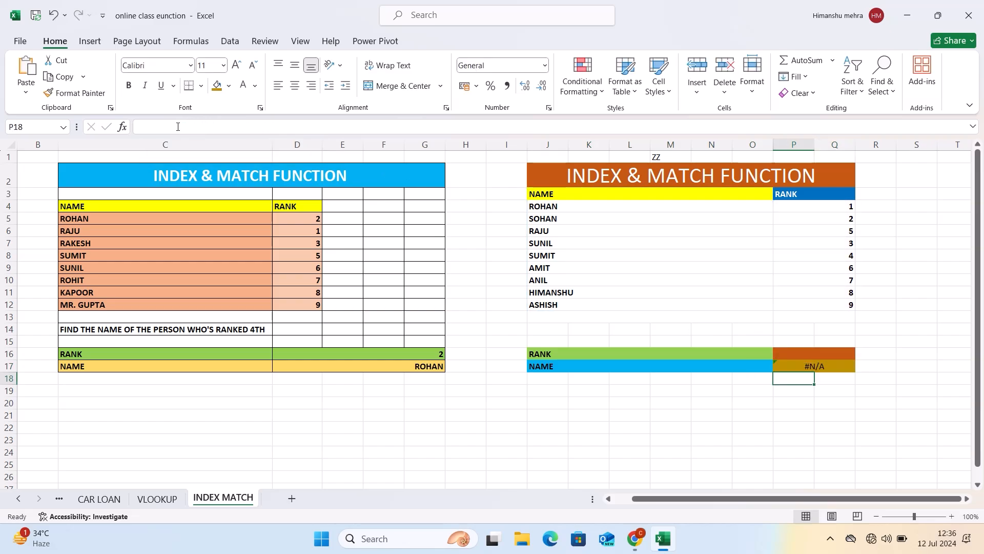
- Check the MATCH part of the P17 formula, and clear the formula from the cell
left_click(844, 364)
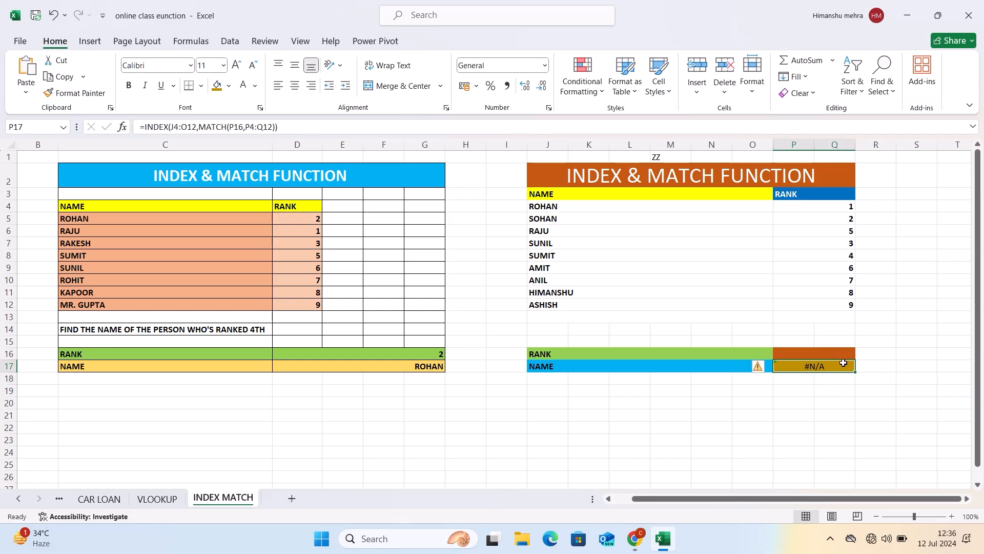
left_click(267, 129)
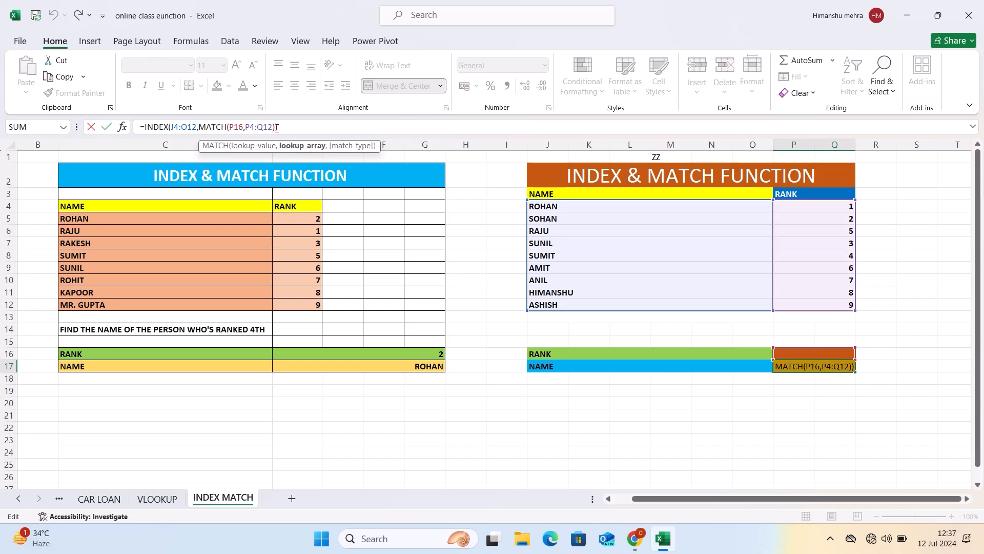
left_click(801, 195)
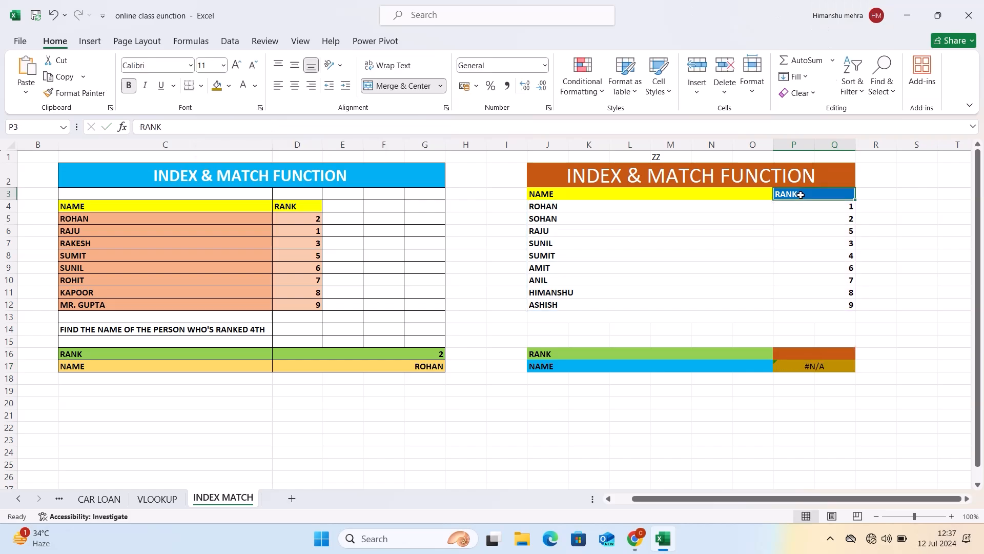
left_click(816, 364)
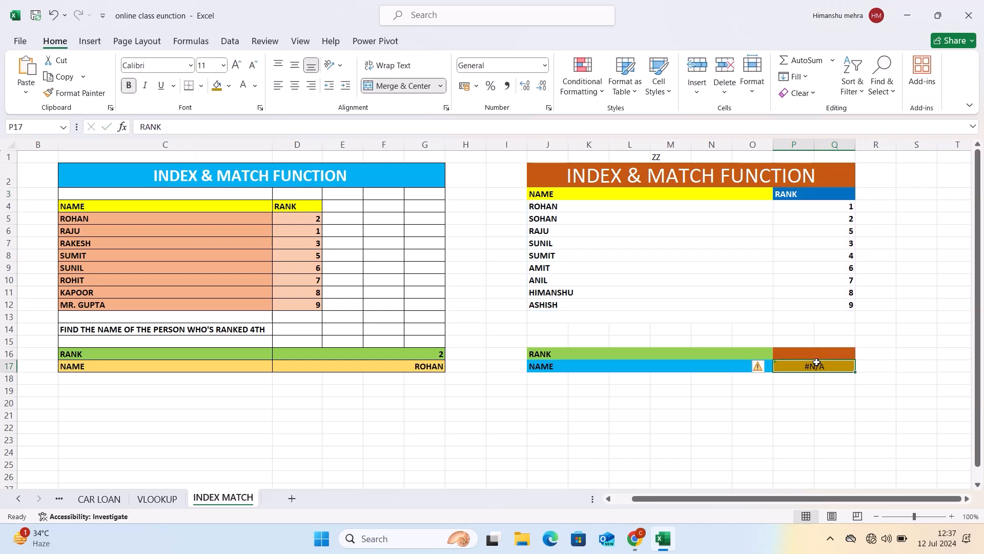
key("Delete")
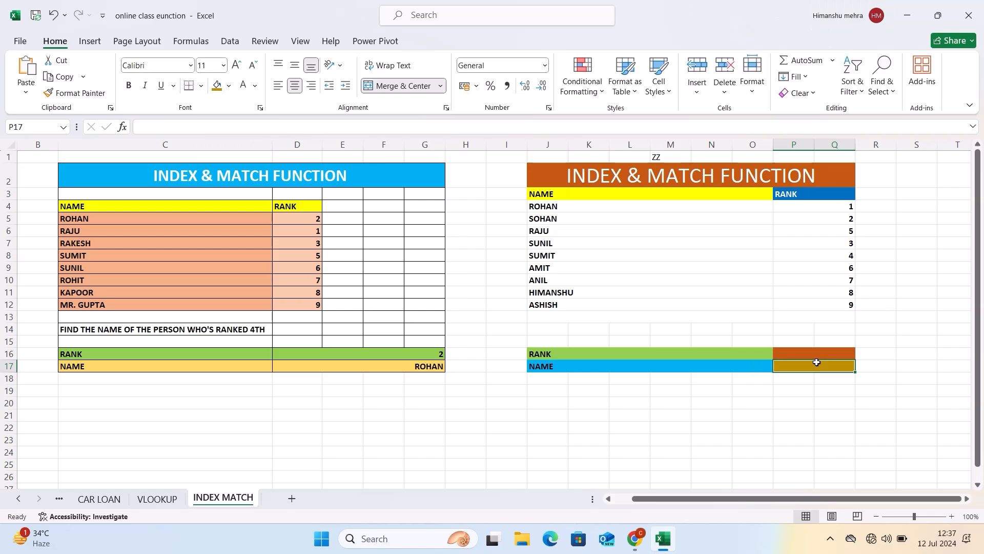
- Start an INDEX formula in the empty NAME value cell P17, using J3:O12 as its array
type("=IN")
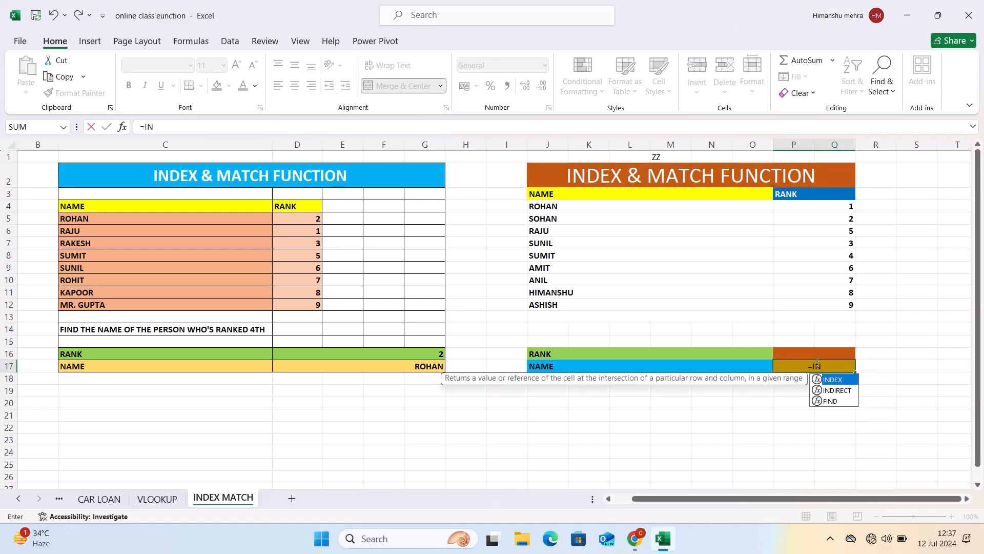
type("DEX(")
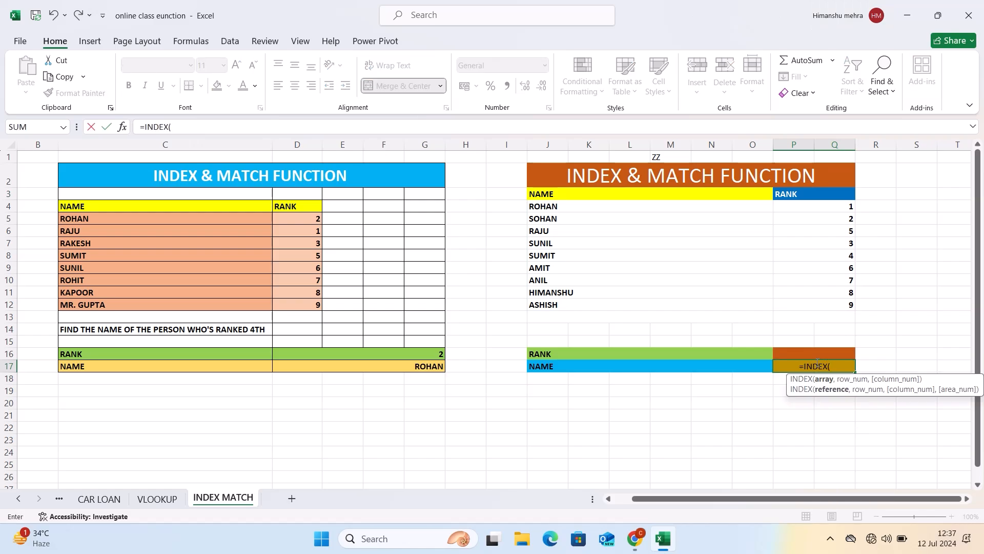
left_click(612, 191)
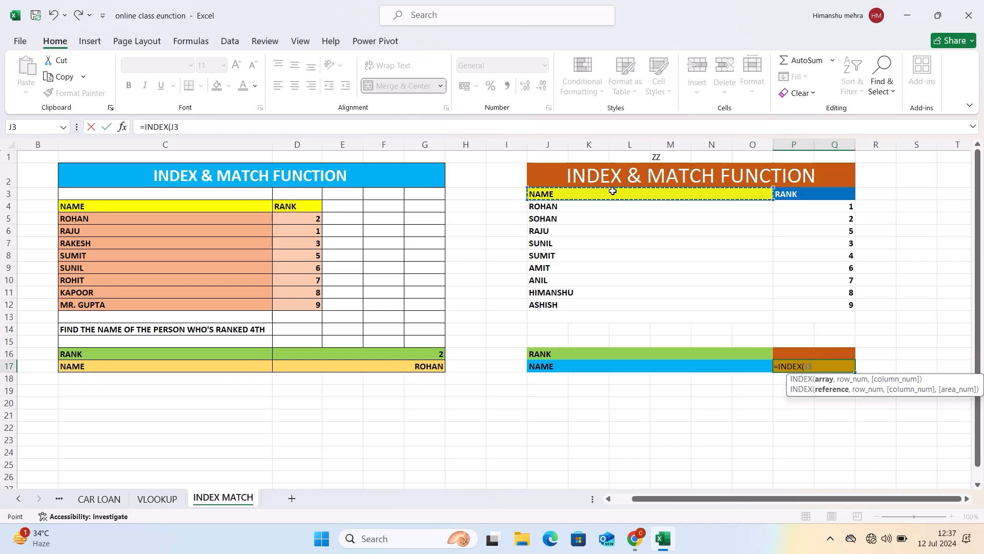
key("shift+Down")
key("shift+Down")
key("shift+Down")
key("shift+Down")
key("shift+Down")
key("shift+Down")
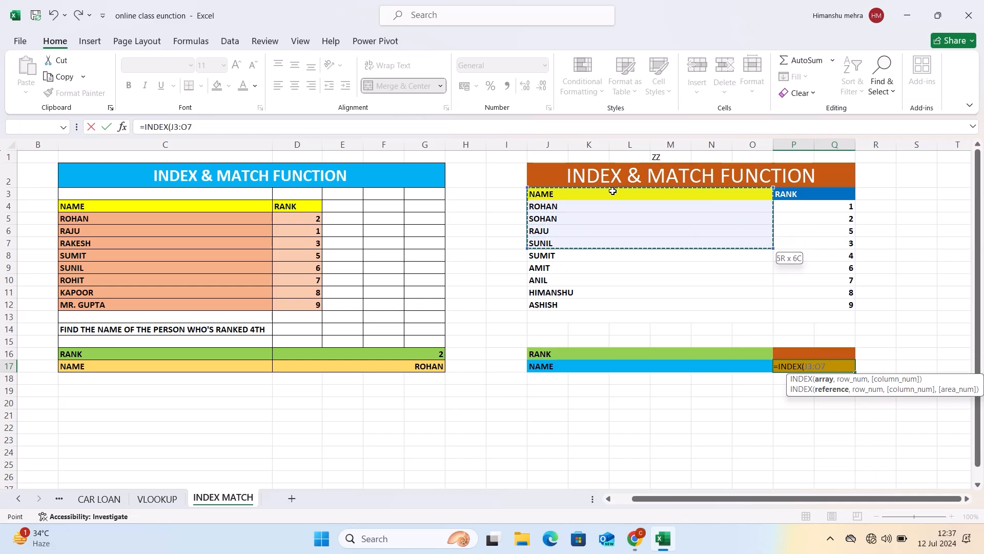
key("shift+Down")
key("shift+Down")
key("shift+Down")
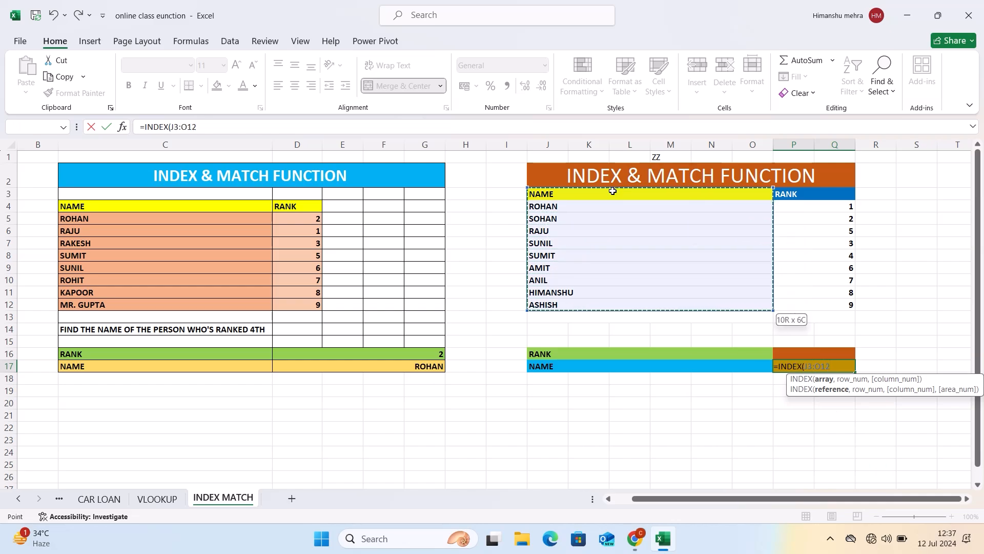
type(",")
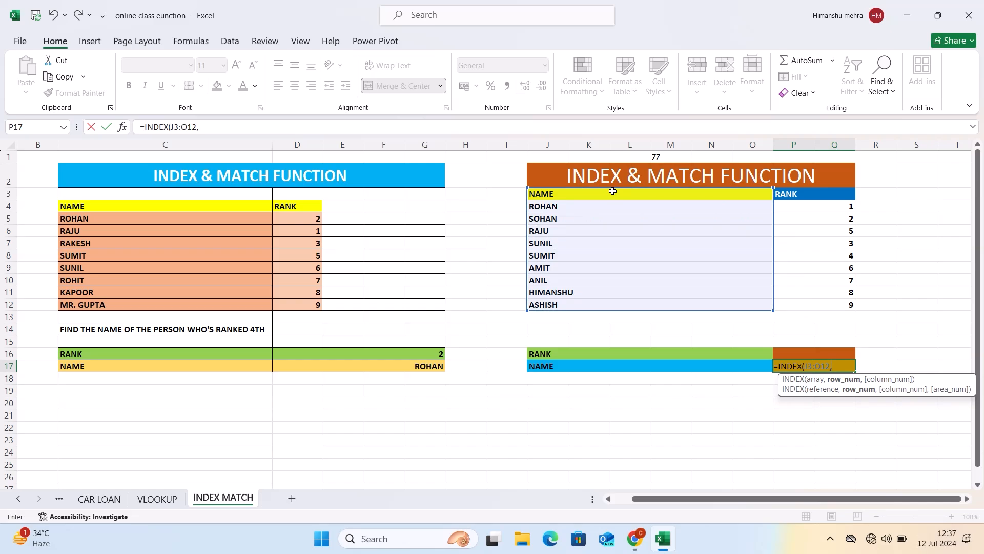
- Finish the P17 formula with MATCH(P16,P3:Q12) as the row number, enter it and accept the proposed bracket correction
type("MAT")
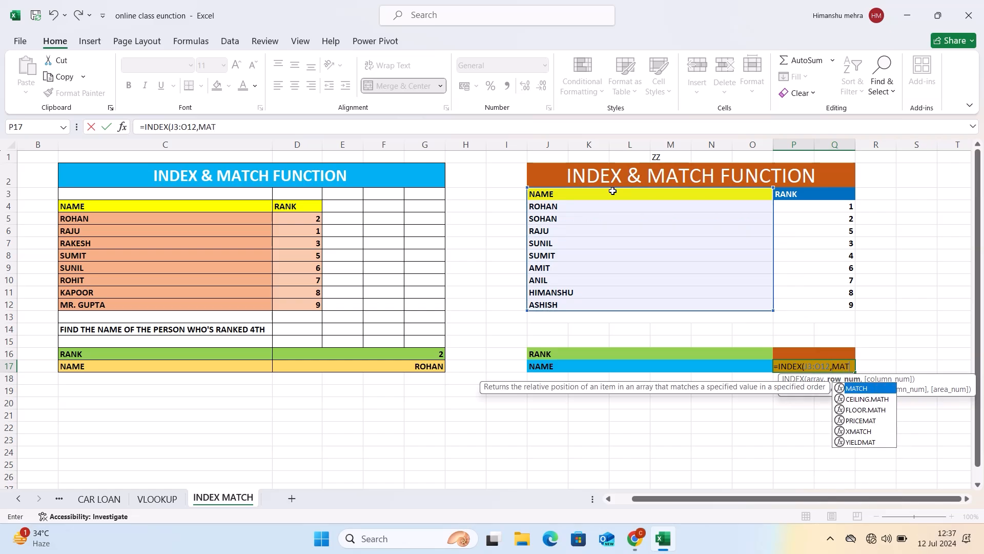
type("CH(")
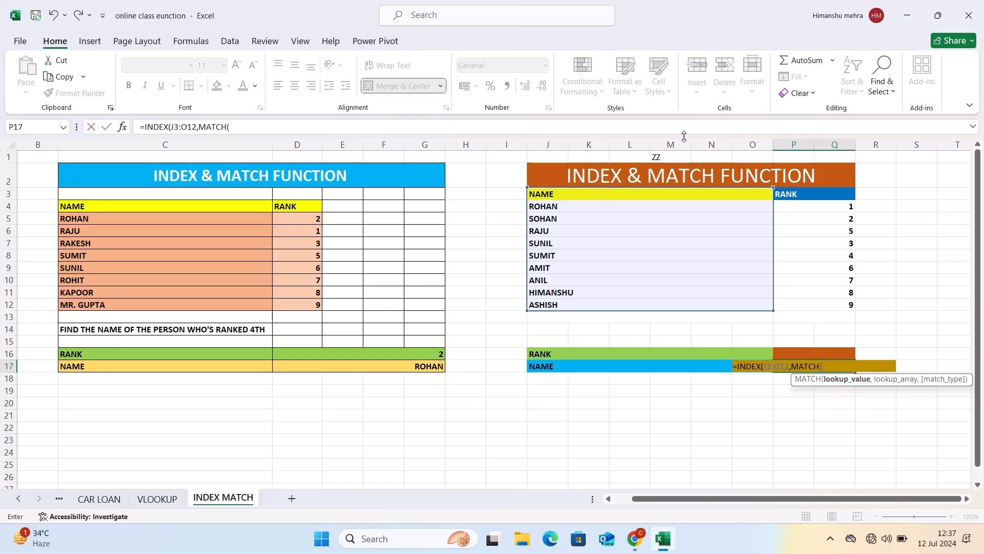
left_click(813, 353)
type(",")
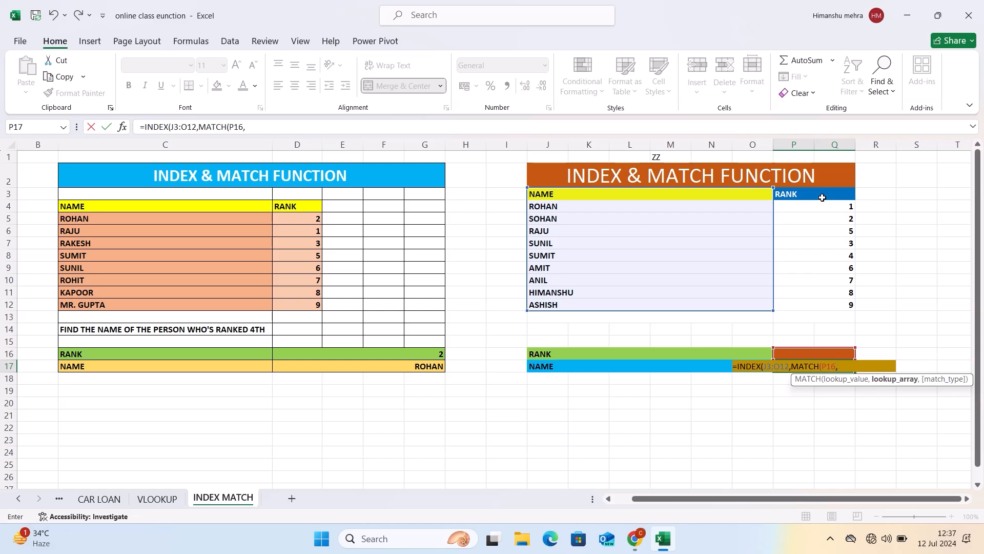
left_click(823, 198)
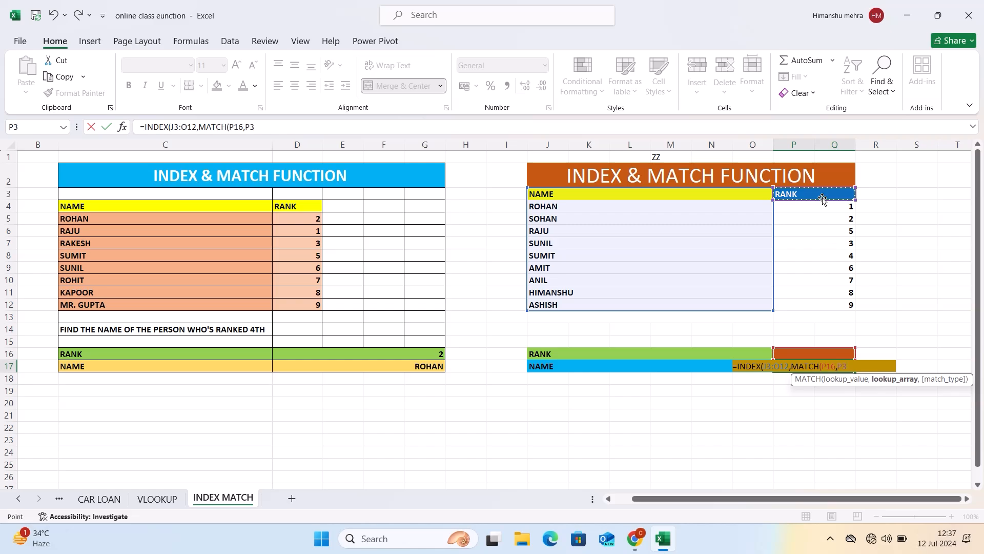
key("shift+Down")
key("shift+Down")
key("shift+Down")
key("shift+Down")
key("shift+Down")
key("shift+Down")
key("shift+Down")
key("shift+Down")
key("shift+Down")
key("shift+Down")
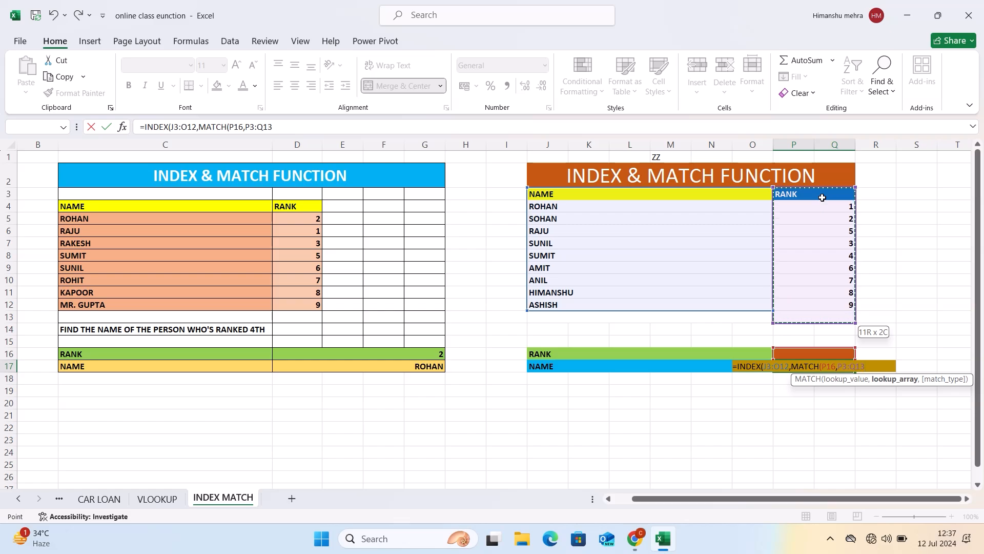
key("shift+Up")
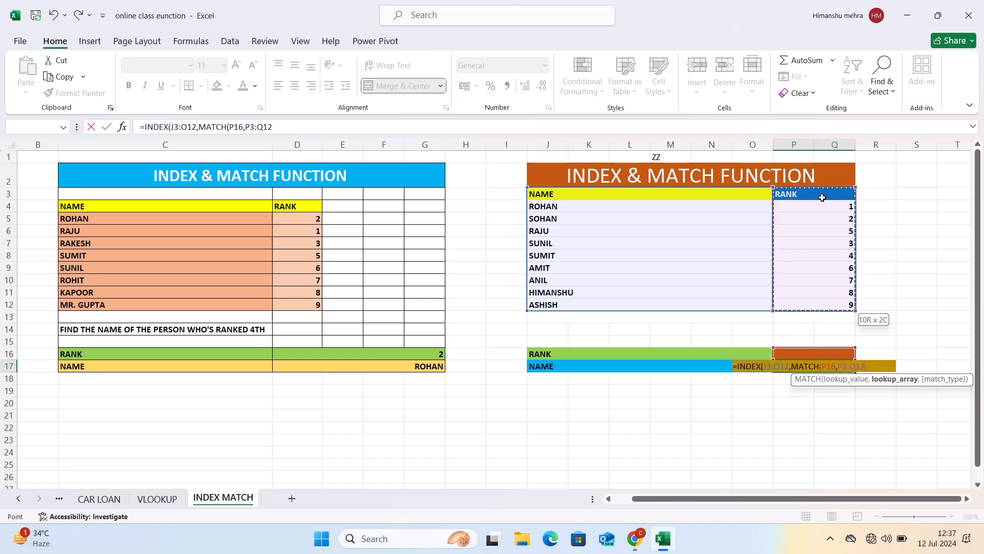
type(")")
key("Return")
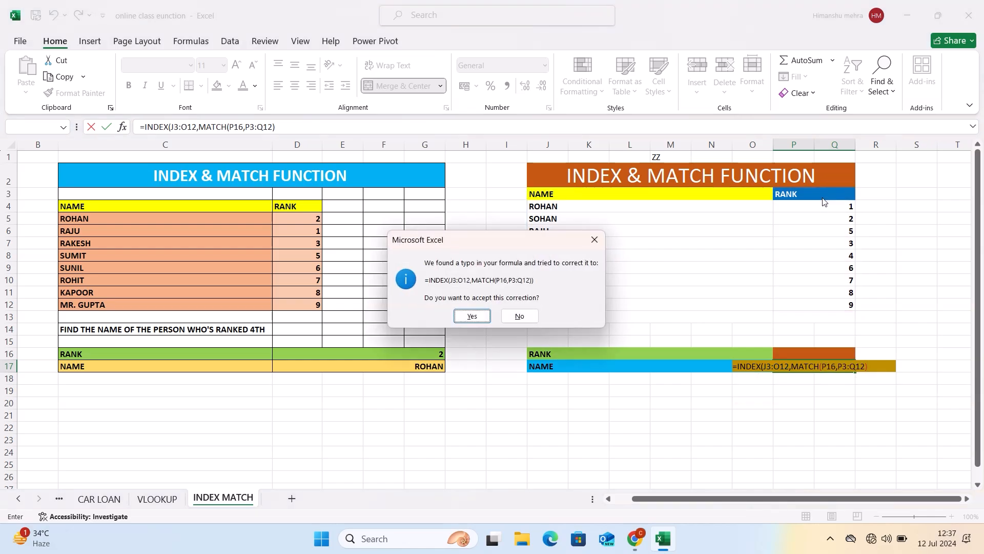
key("Return")
key("Up")
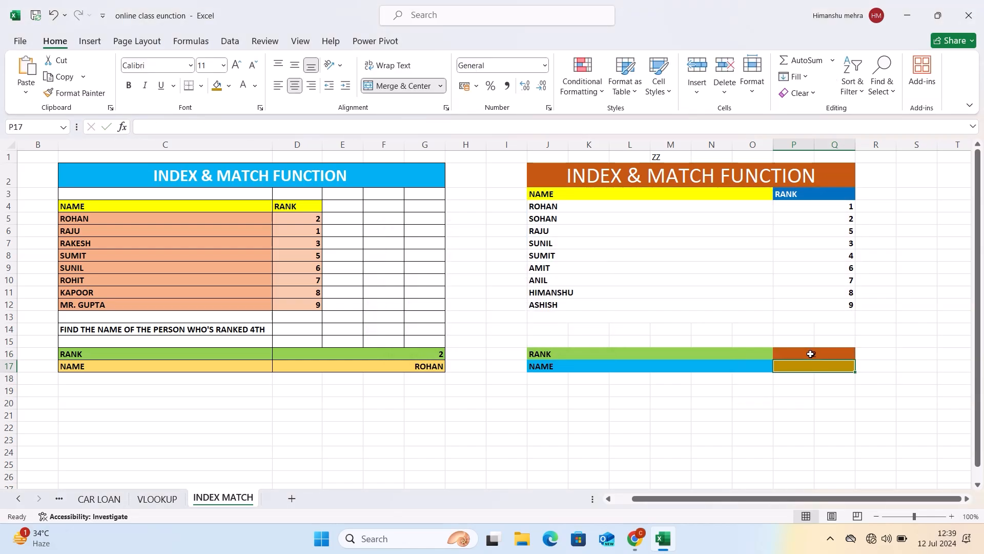
- Begin the formula in P17 again as INDEX with array J3:O12 and a nested MATCH function for the row number
type("=INDEX")
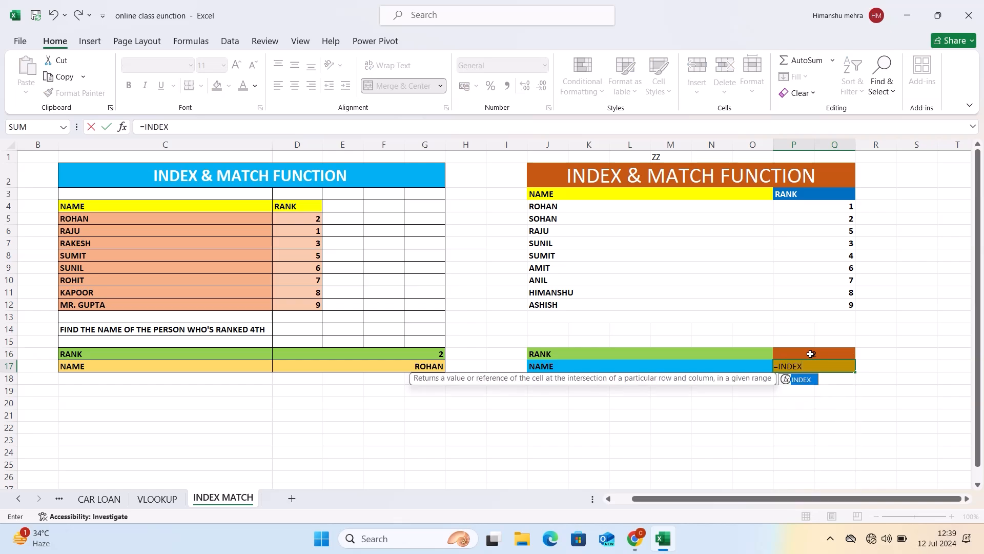
type("(")
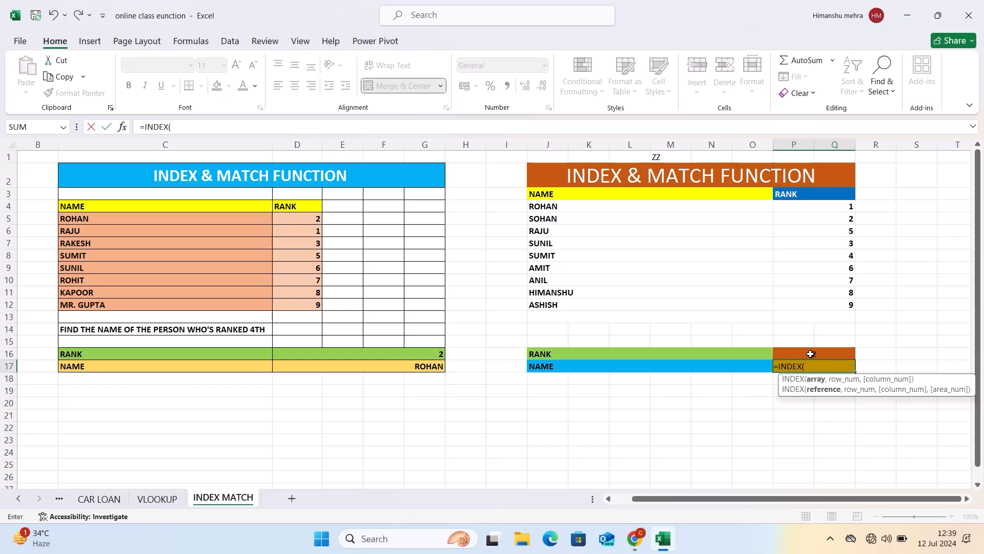
left_click(579, 193)
key("shift+Down")
key("shift+Down")
key("shift+Down")
key("shift+Down")
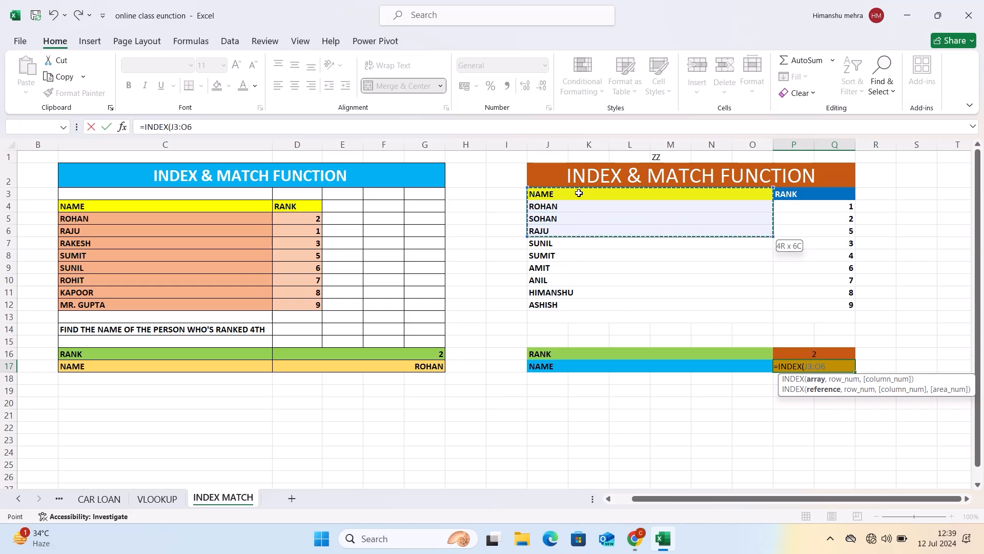
key("shift+Down")
key("shift+Down")
key("shift+Down")
key("shift+Down")
key("shift+Down")
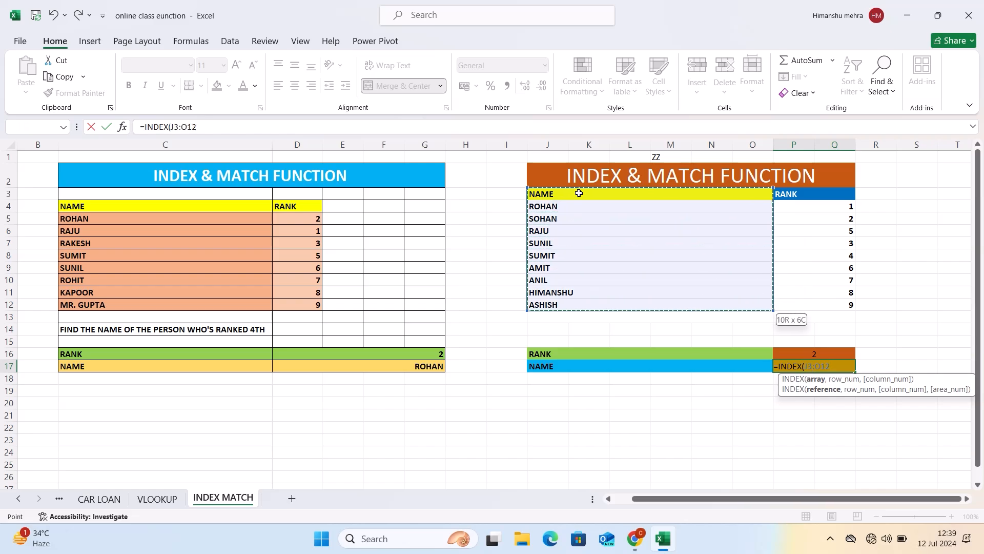
type(",M")
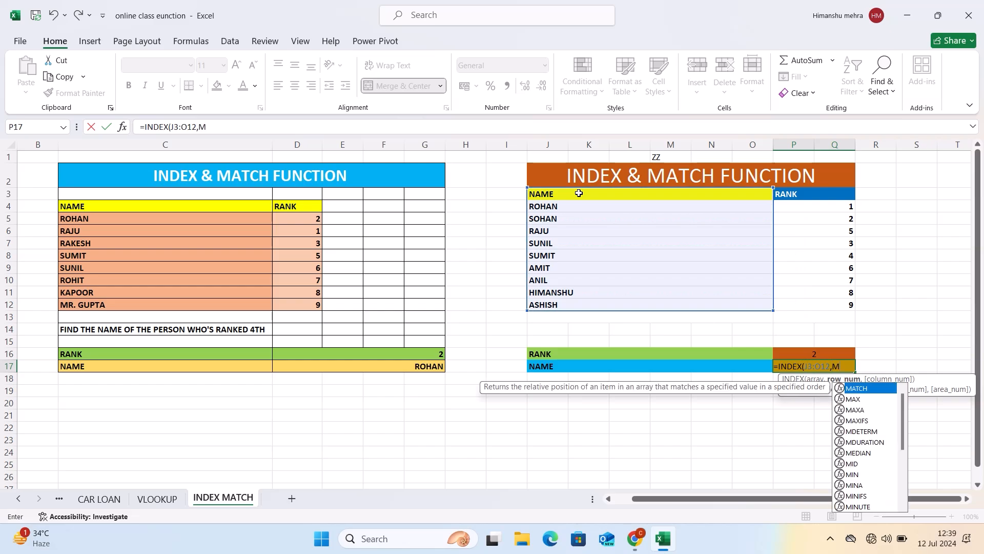
type("ATCH")
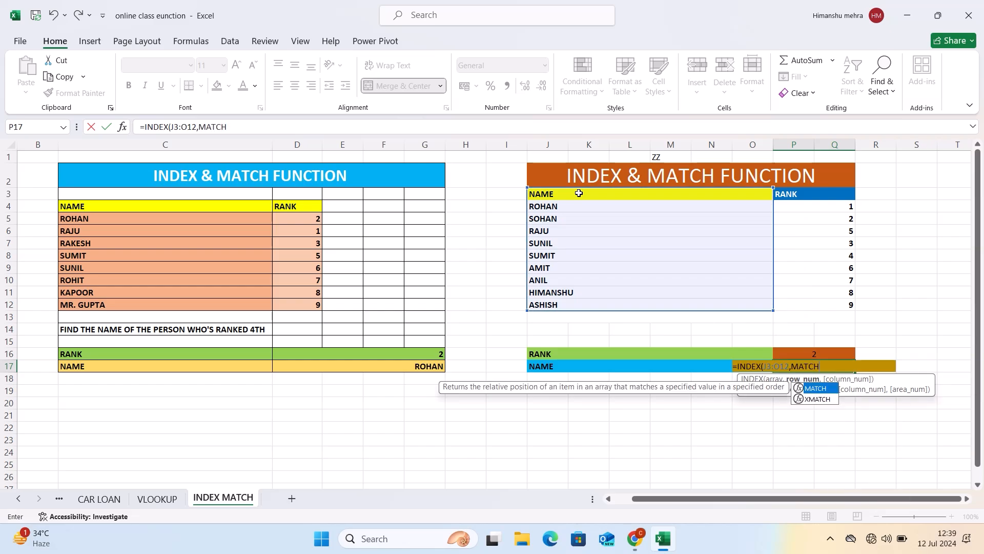
type("(")
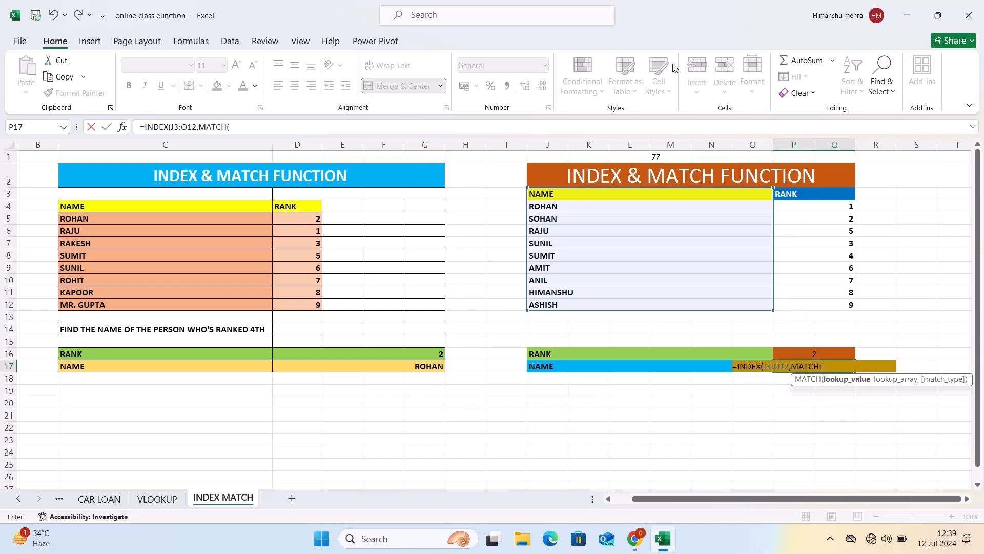
left_click(822, 197)
key("shift+Down")
key("shift+Down")
key("shift+Down")
key("shift+Down")
key("shift+Down")
key("shift+Down")
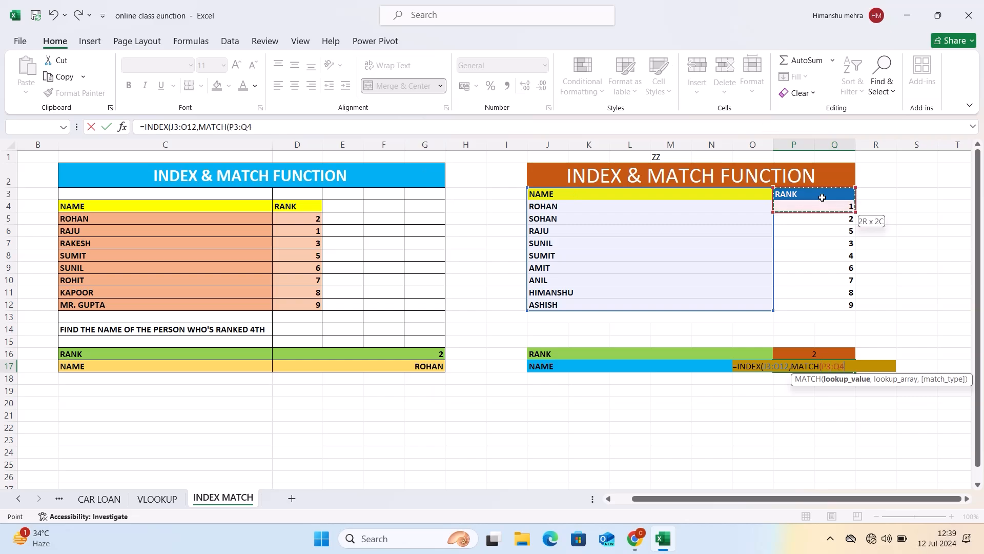
key("shift+Down")
key("shift+Down")
key("shift+Down")
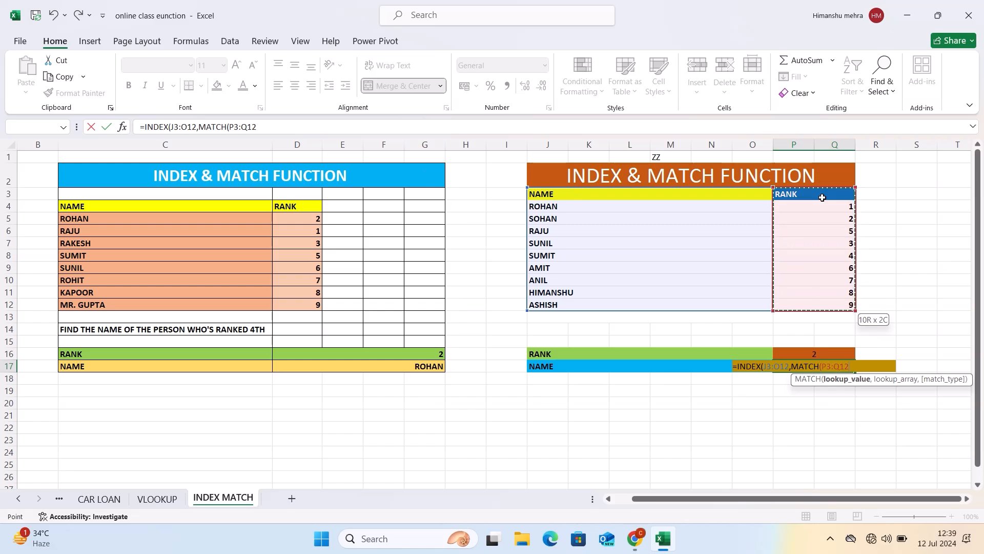
key("BackSpace")
key("BackSpace")
key("BackSpace")
key("BackSpace")
key("BackSpace")
key("BackSpace")
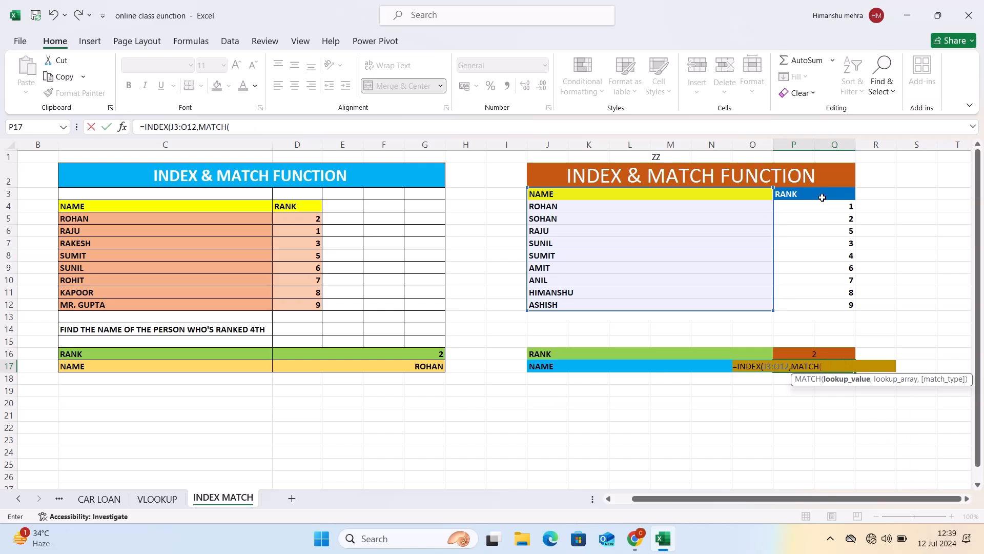
- Complete the nested function as MATCH(,P16,P3:Q12) and enter the formula in P17
type(",")
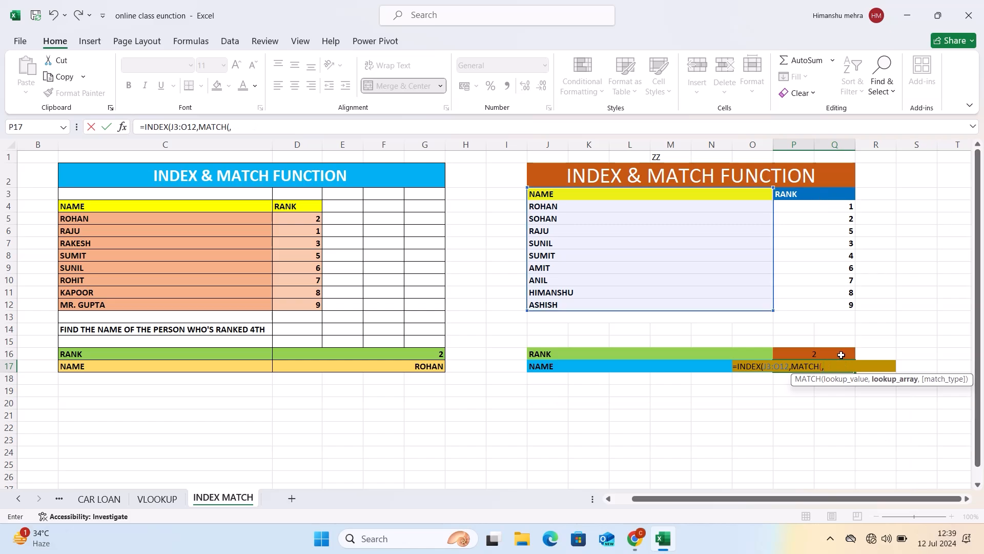
left_click(810, 355)
type(",")
left_click_drag(826, 195, 824, 196)
key("shift+Down")
key("shift+Down")
key("shift+Down")
key("shift+Down")
key("shift+Down")
key("shift+Down")
key("shift+Down")
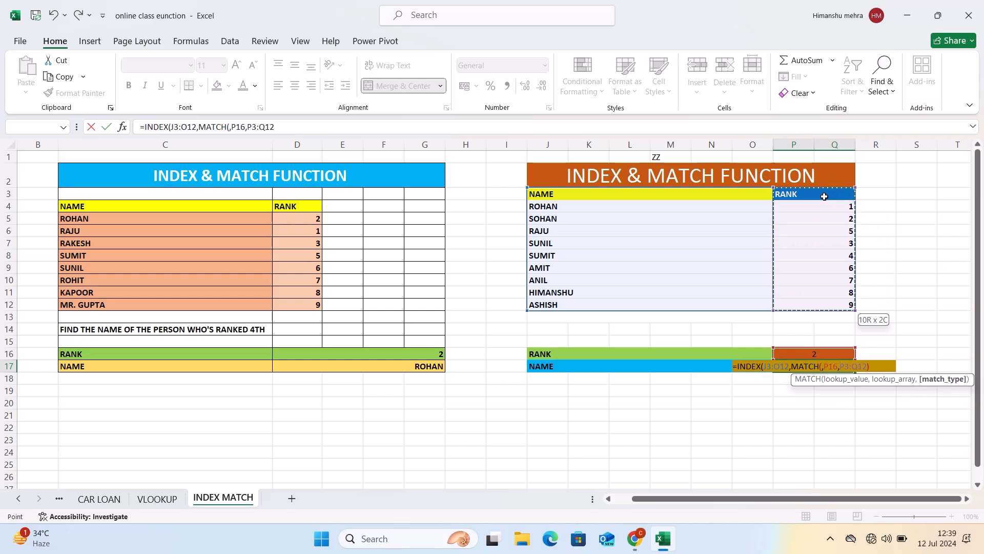
type(")")
key("Return")
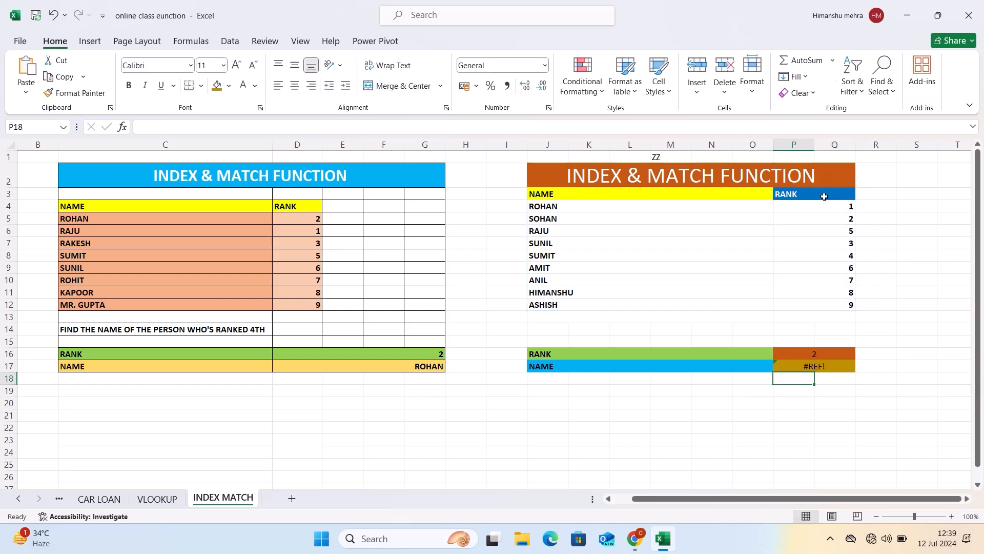
- Remove the extra comma before P16 in the P17 formula so its MATCH part reads MATCH(P16,P3:Q12)
key("Right")
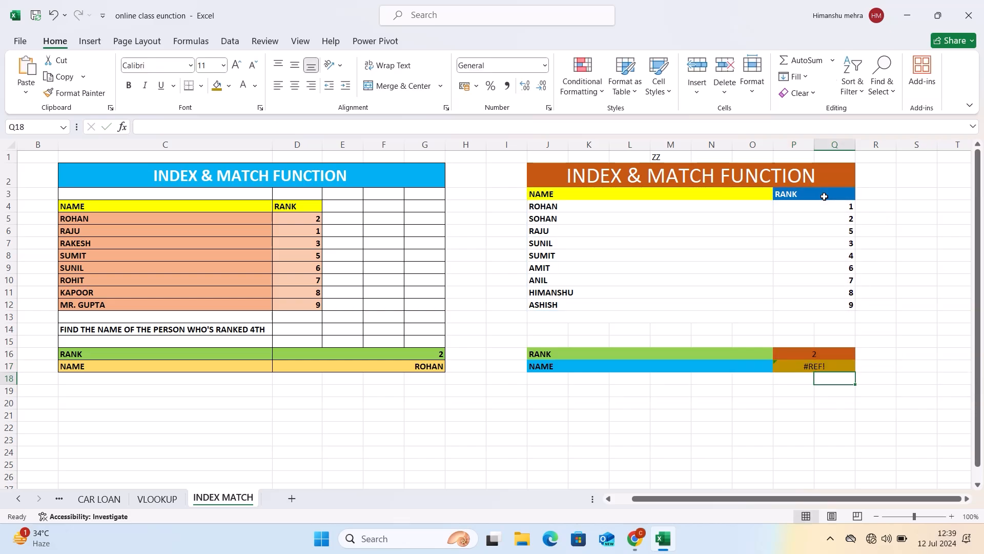
key("Up")
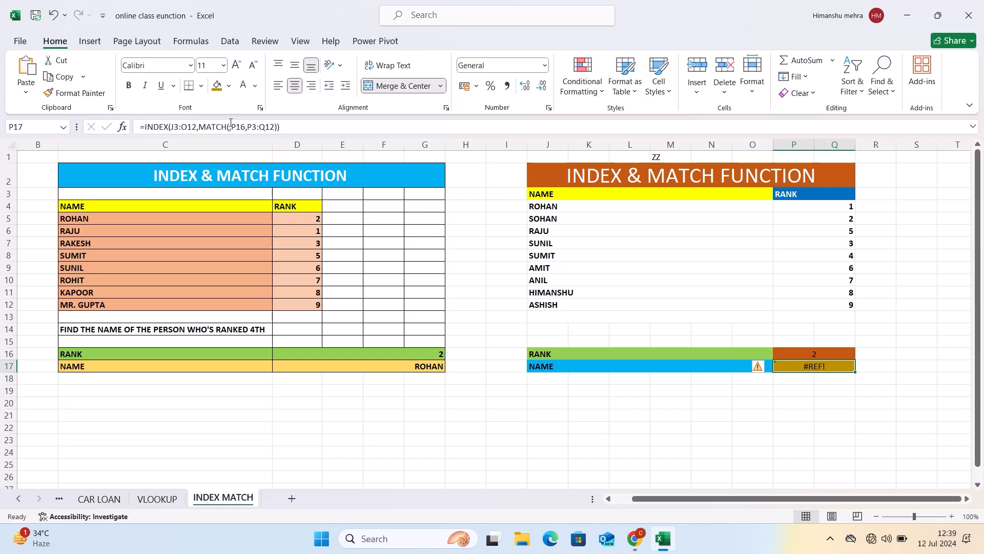
left_click(231, 126)
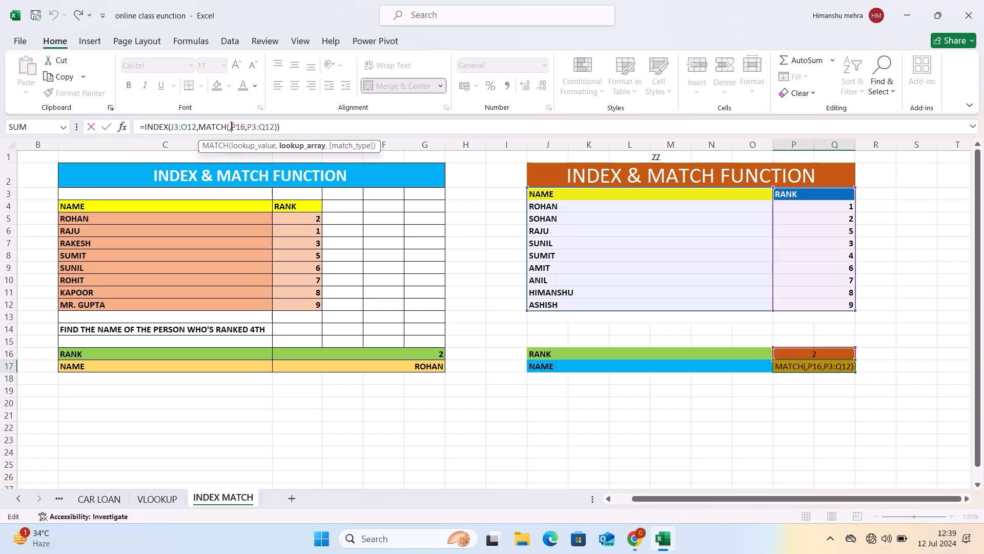
key("BackSpace")
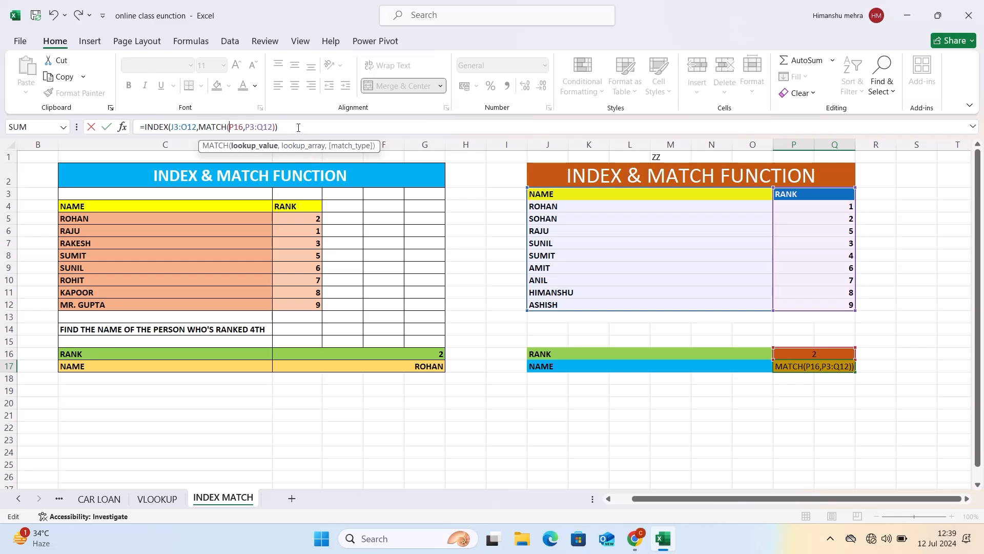
key("Return")
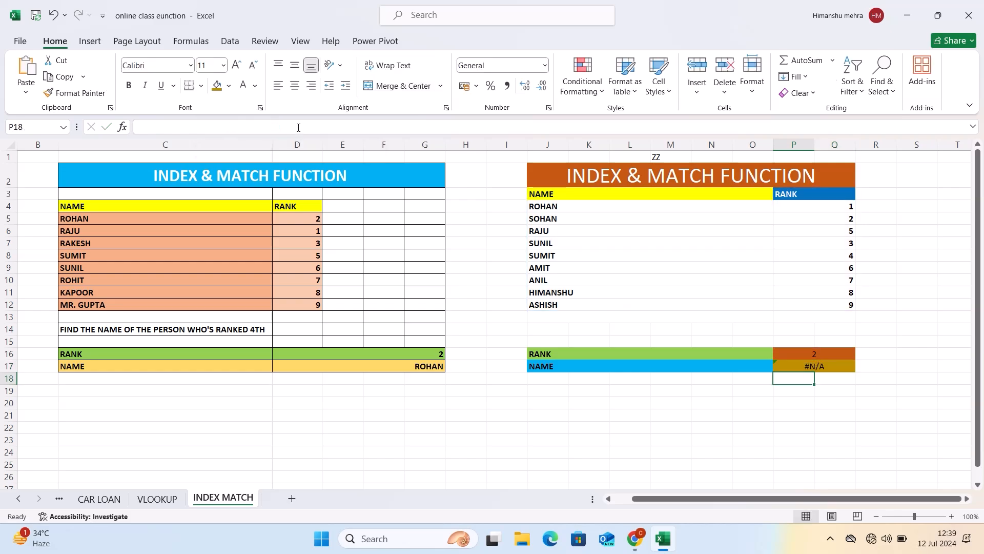
- Compare the lookup formula in P17 with the one in D17 of the existing example
left_click(818, 364)
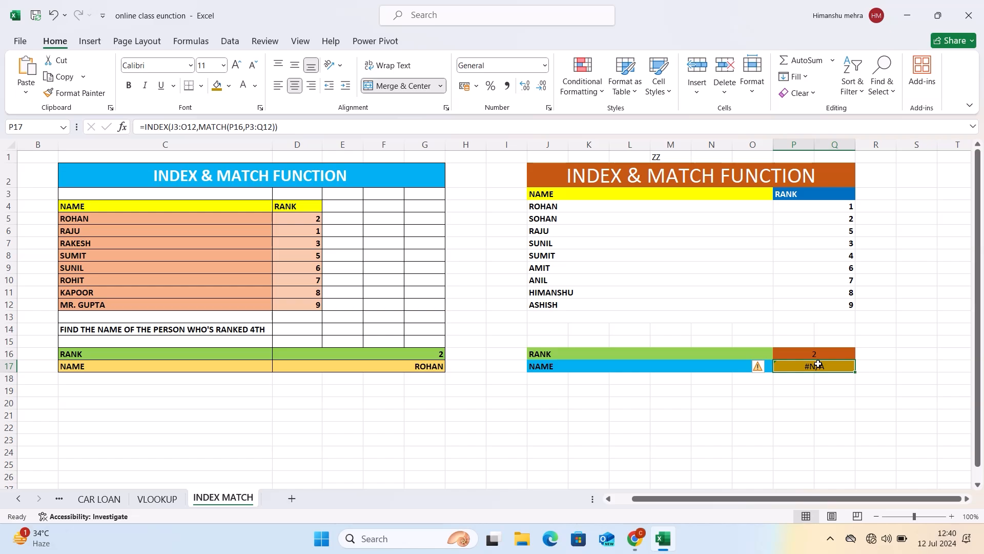
left_click(403, 364)
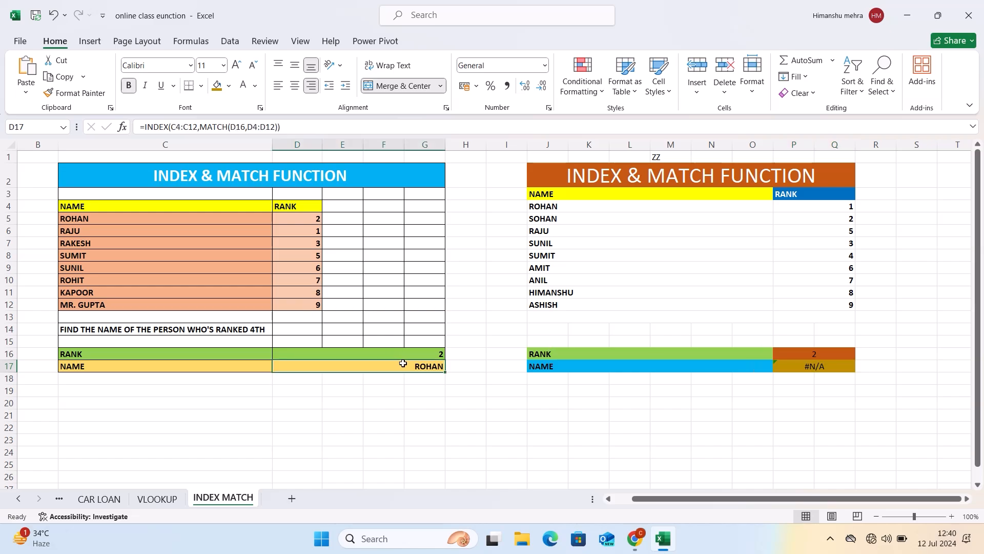
left_click(805, 369)
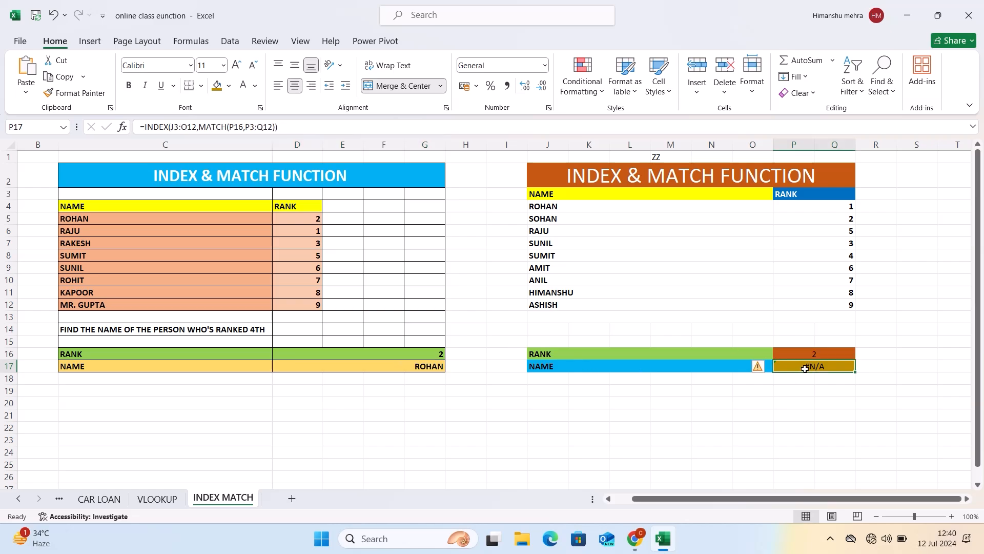
- Clear the formula in D17 of the existing example and re-enter the rank 2 in D16
left_click(758, 365)
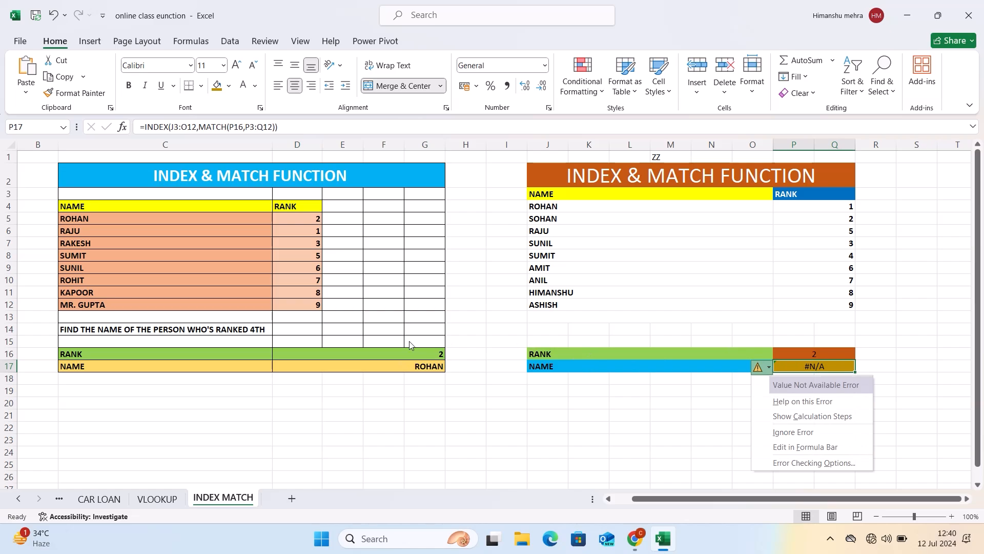
left_click(423, 365)
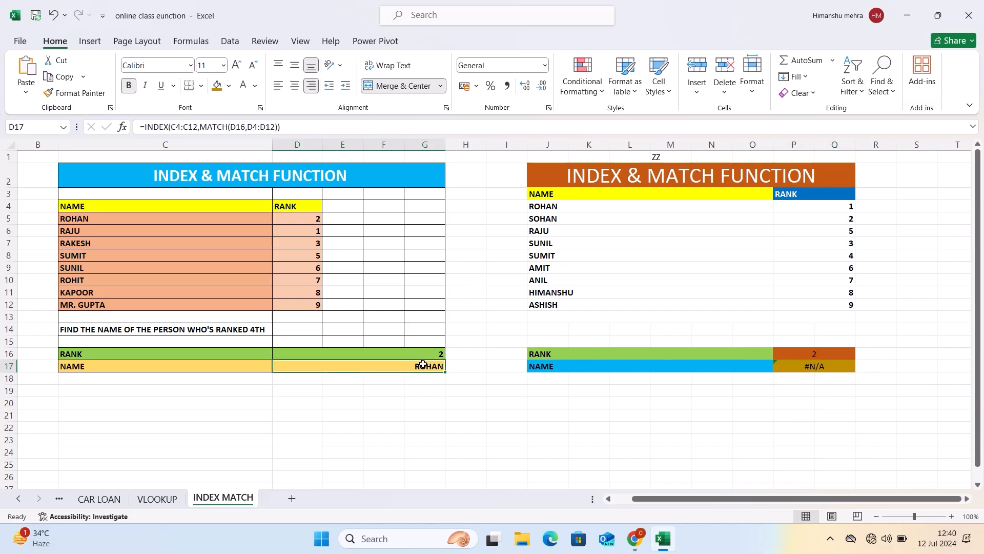
key("Delete")
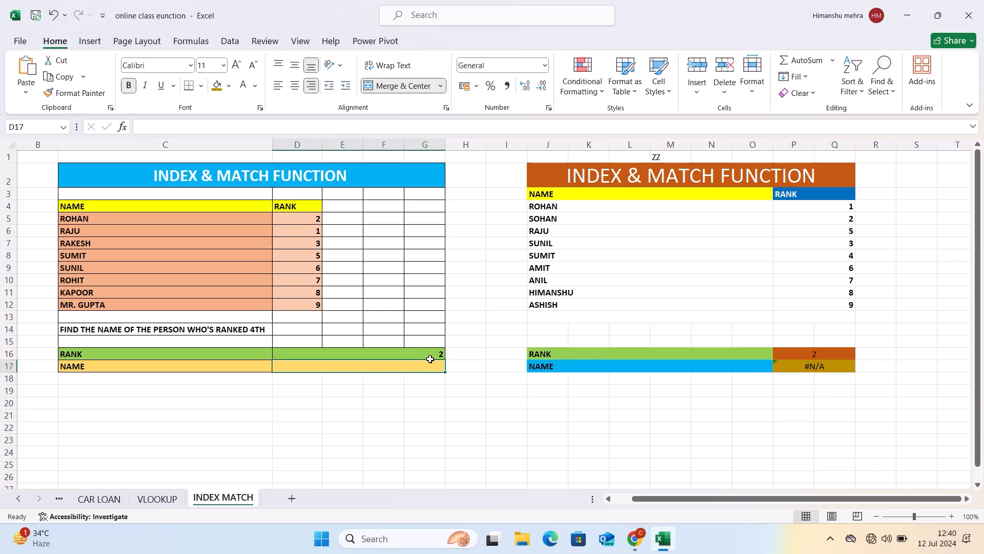
left_click(431, 352)
key("Delete")
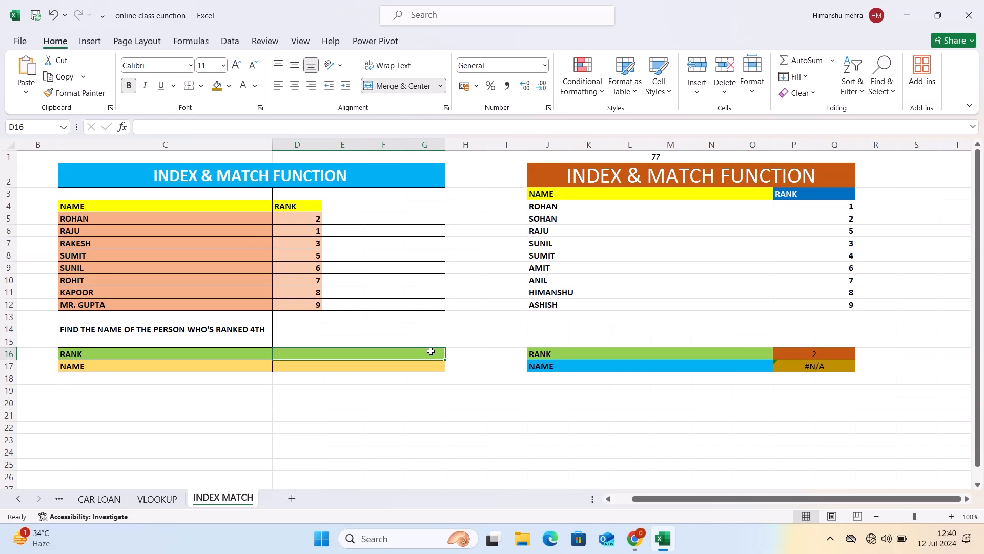
type("2")
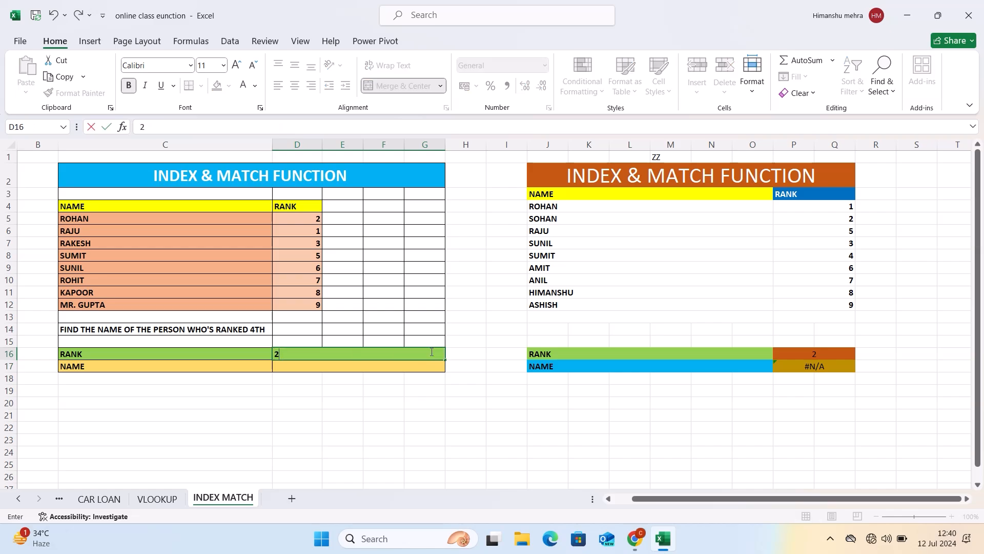
key("Return")
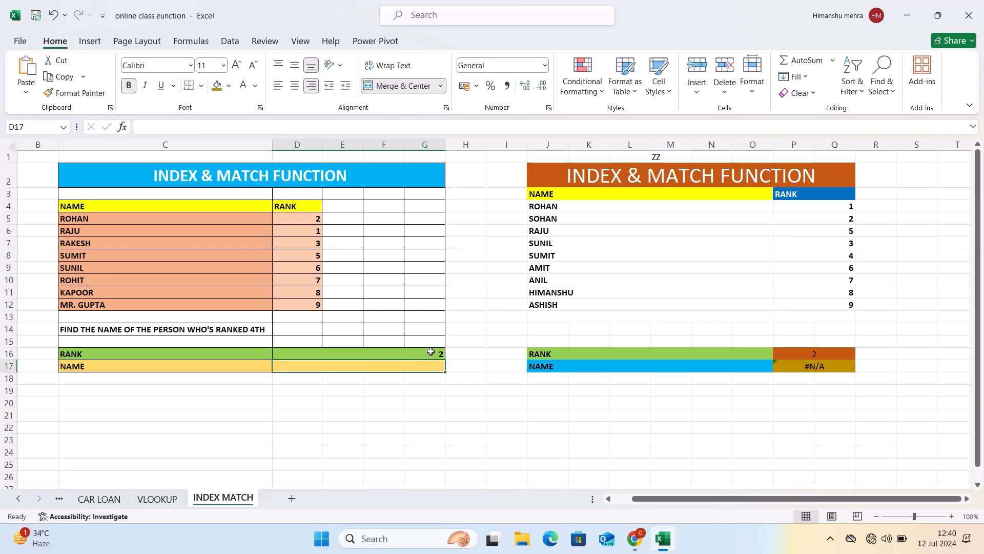
- Begin the formula in D17 as INDEX with the name range C4:C12 as its array
type("=IND")
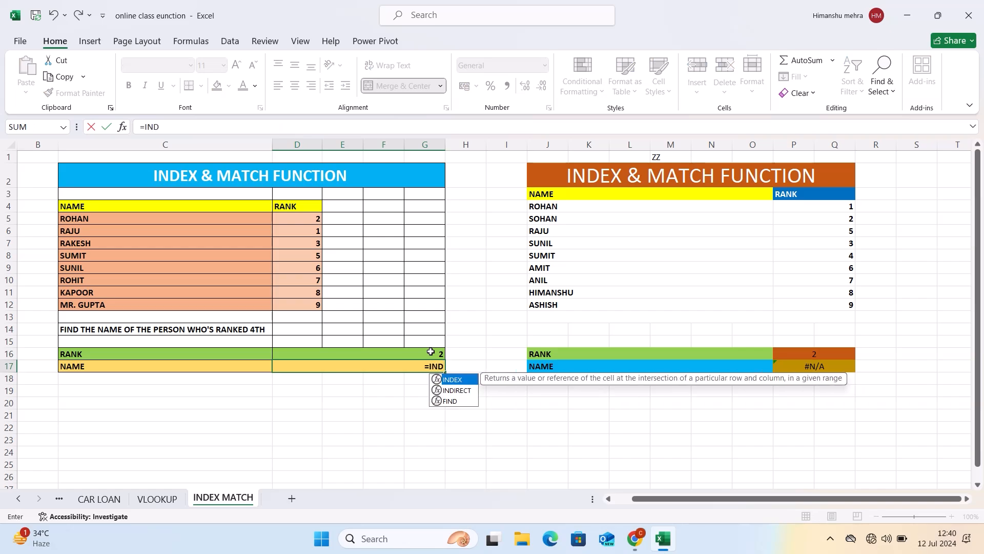
type("EX(")
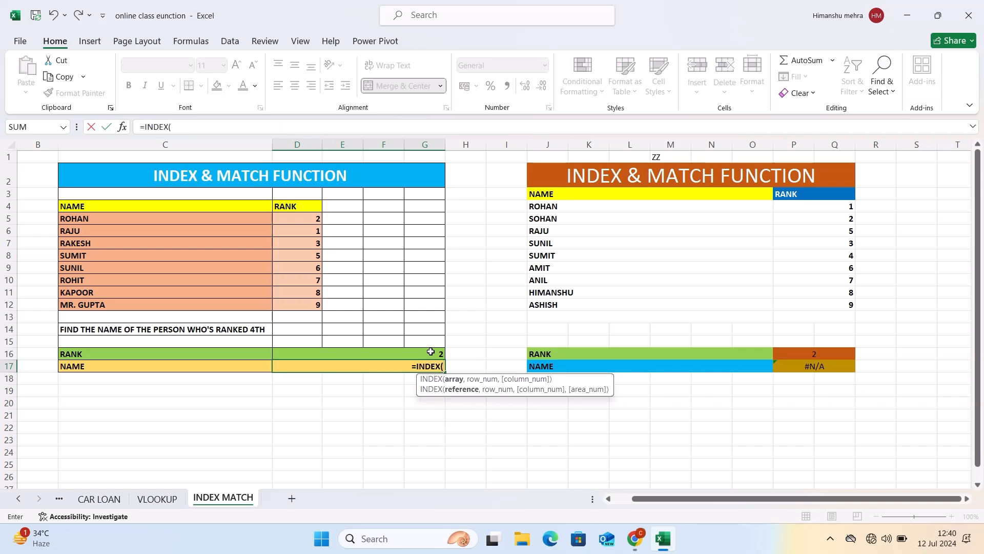
left_click(184, 210)
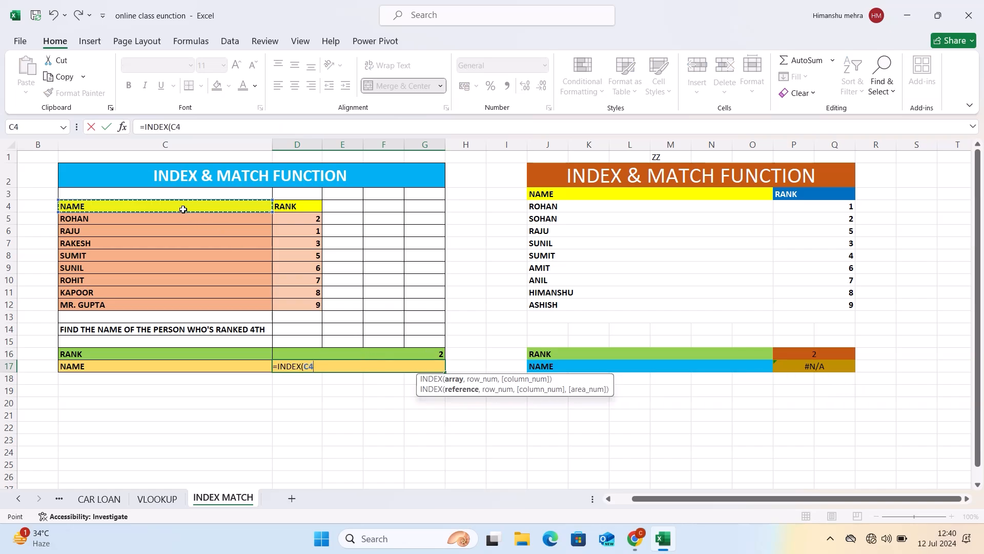
key("shift+Down")
key("shift+Down")
key("shift+Down")
key("shift+Down")
key("shift+Down")
key("shift+Down")
key("shift+Down")
key("shift+Down")
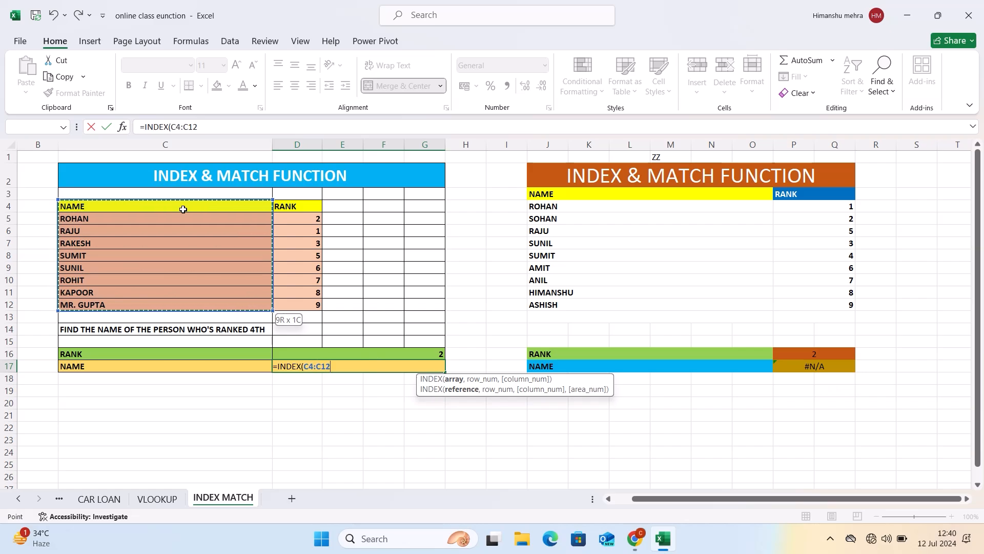
type(",")
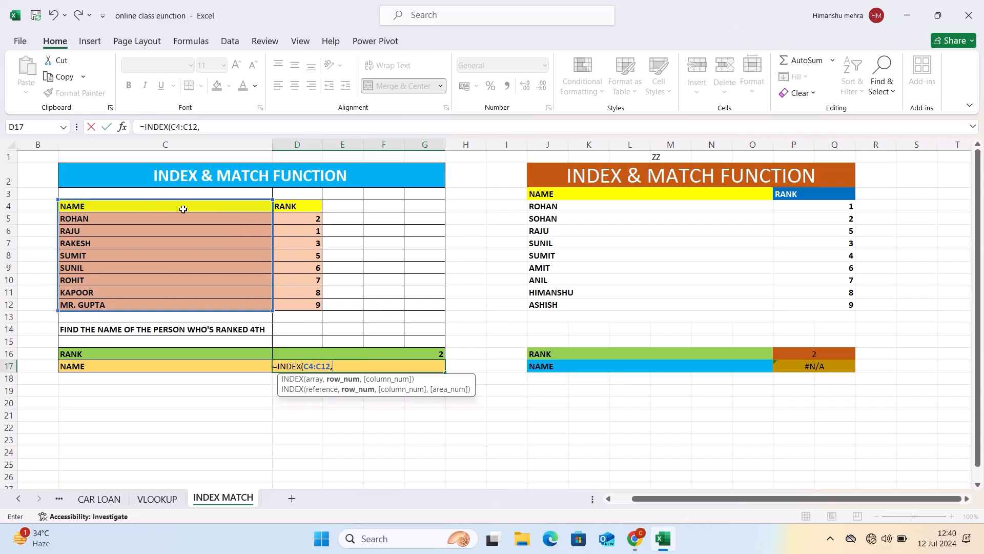
- Complete the row number argument as MATCH(D16,D4:D12) and enter the formula in D17
type("MA")
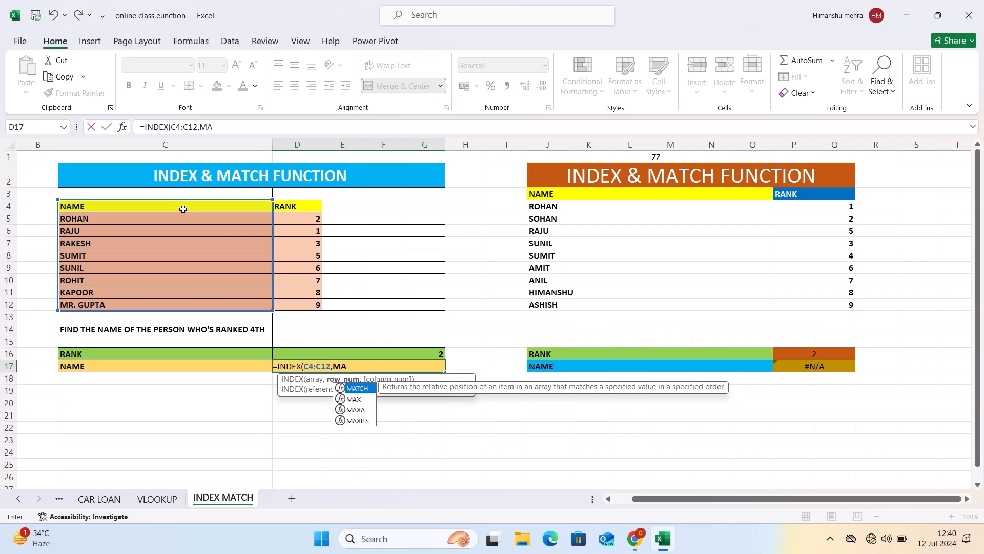
type("T")
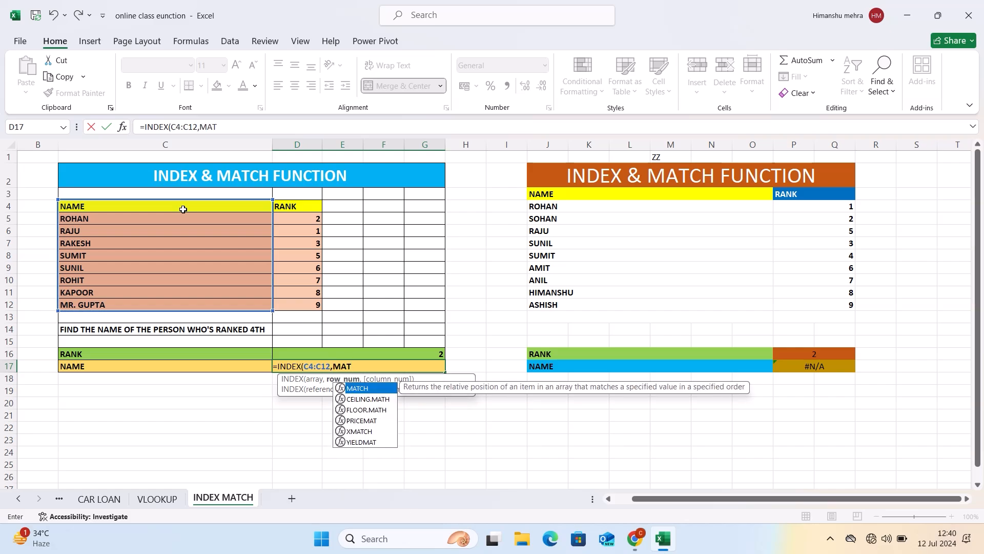
type("CH")
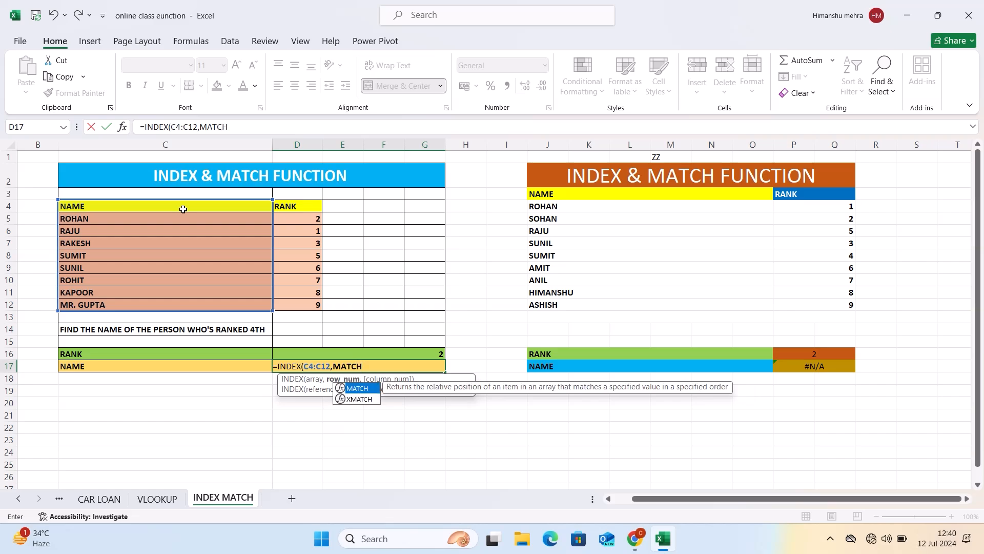
type("(")
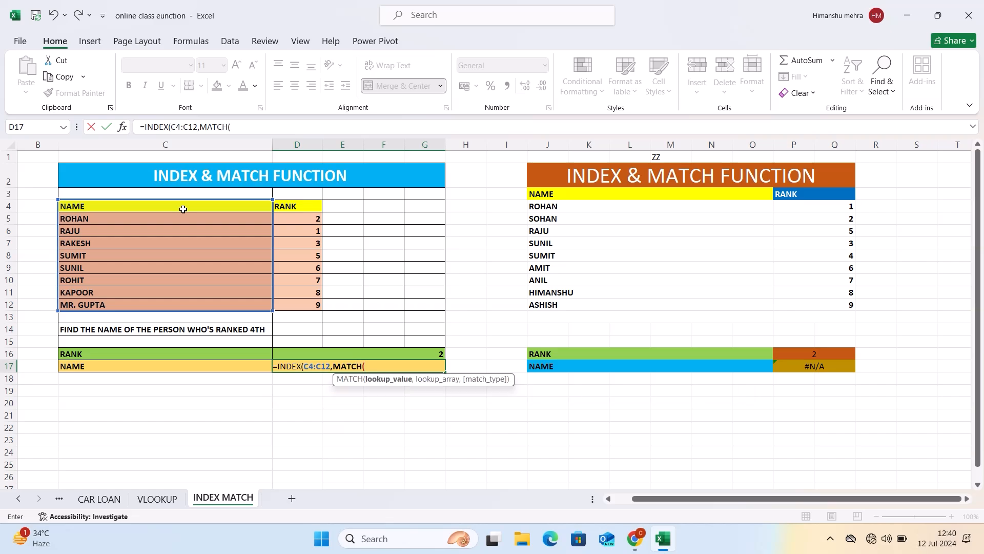
left_click(435, 351)
type(",")
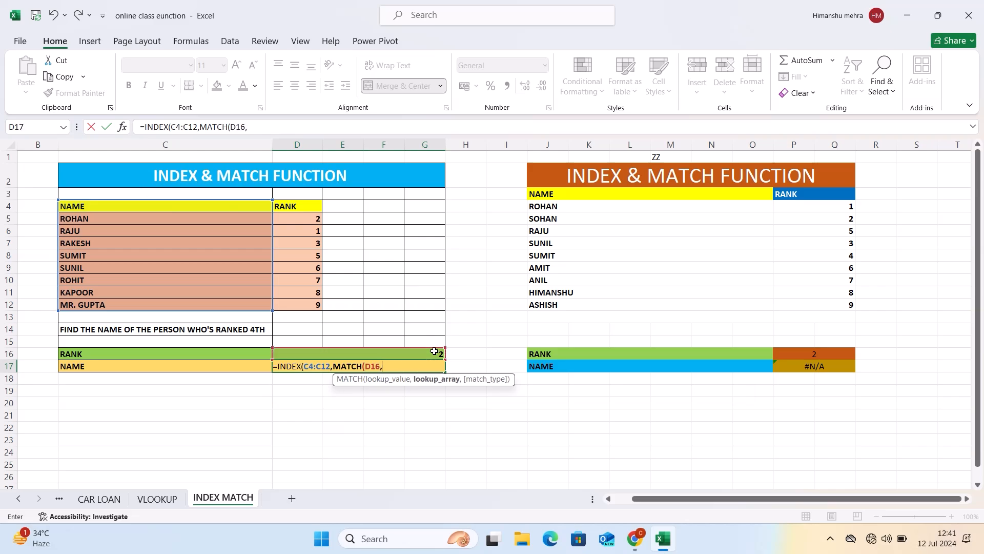
left_click(304, 205)
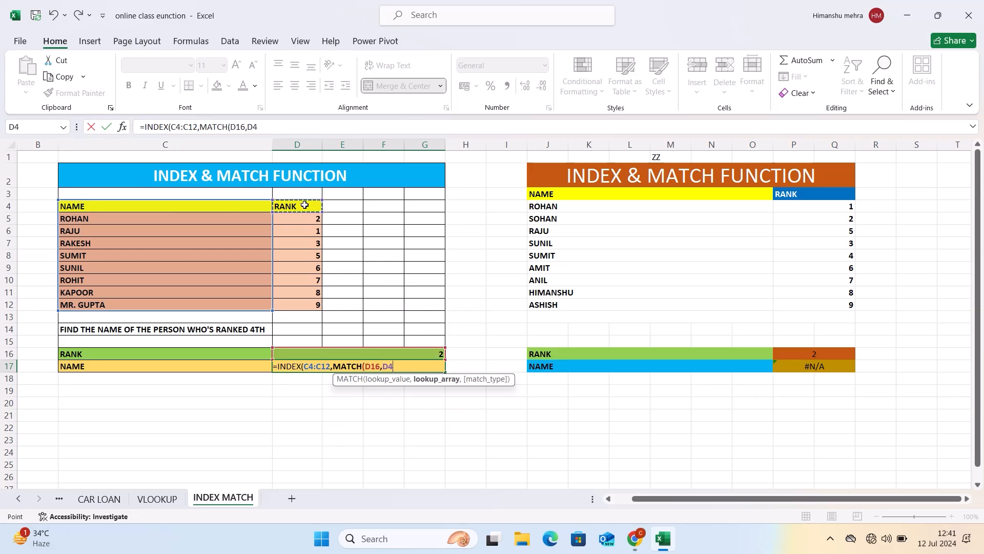
left_click_drag(305, 205, 308, 306)
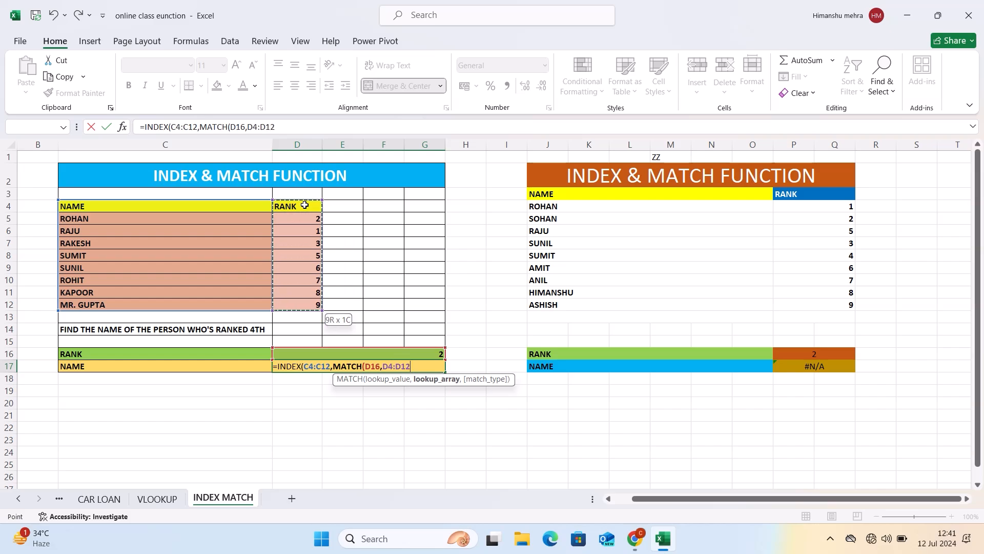
type(")")
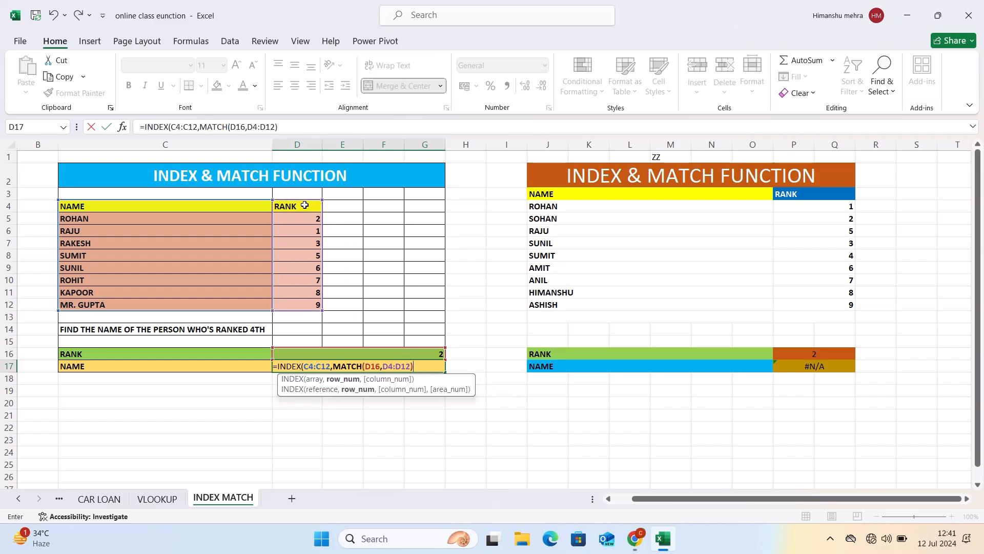
key("Return")
key("Return")
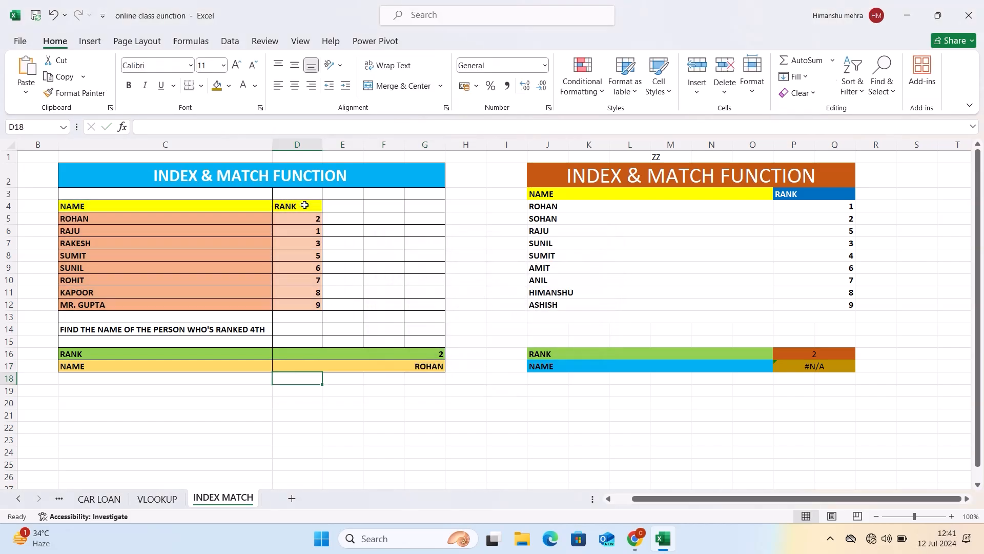
- Check the formula in D17, and step through the calculation of the P17 formula with Evaluate Formula
left_click(426, 368)
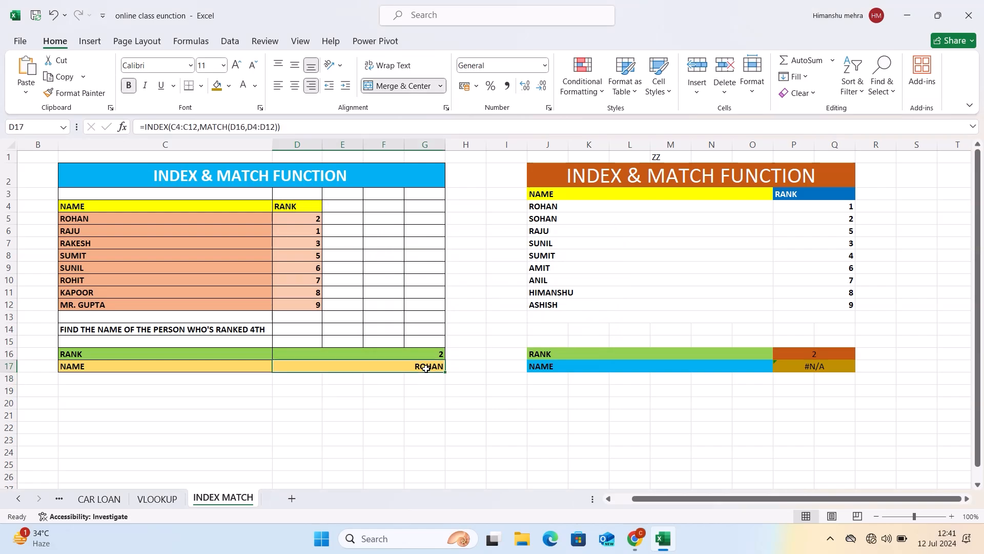
left_click(814, 366)
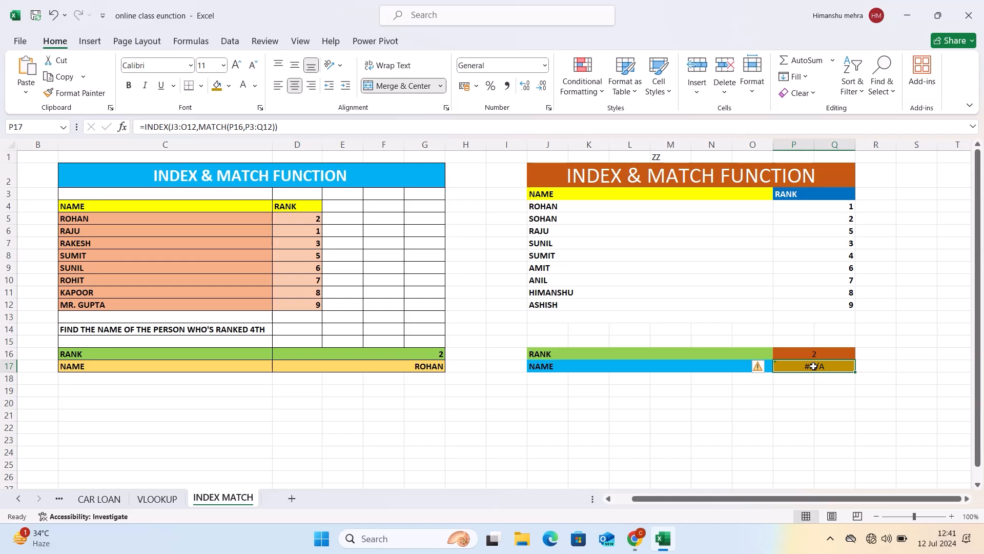
left_click(759, 368)
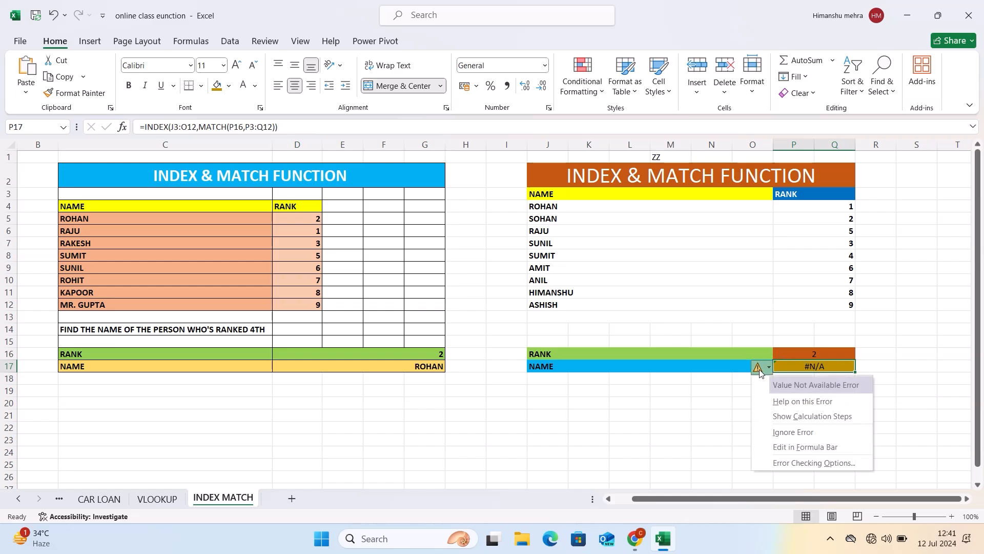
left_click(823, 421)
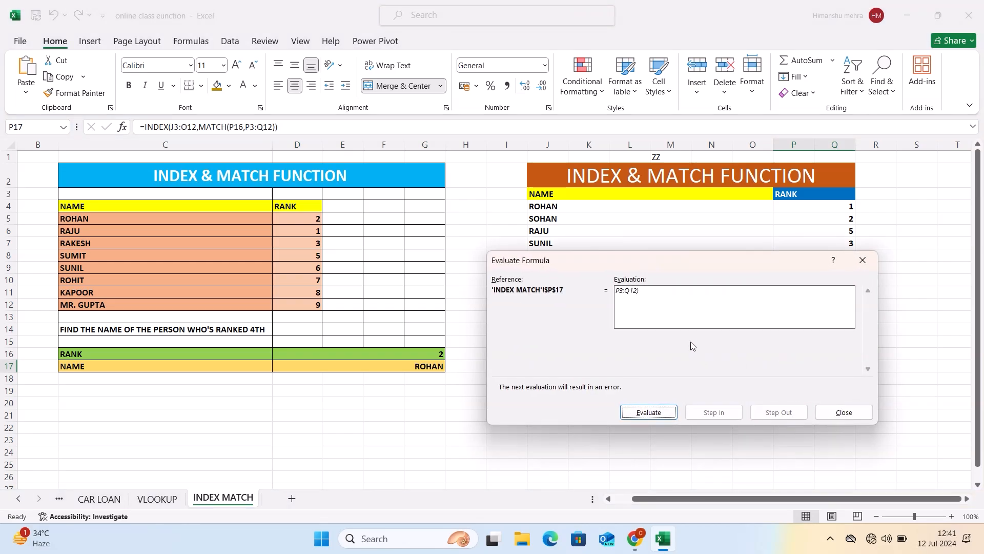
left_click(649, 413)
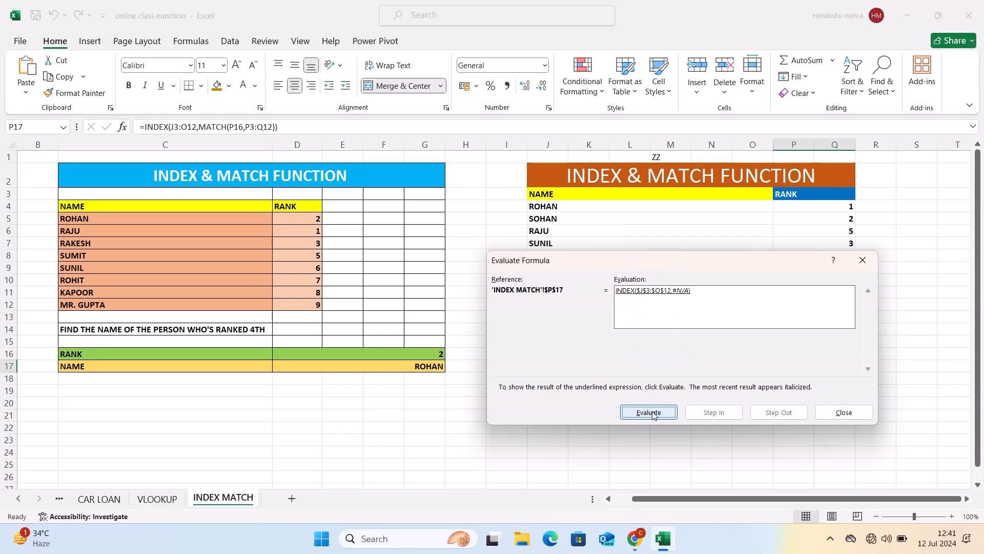
left_click(649, 412)
left_click(854, 414)
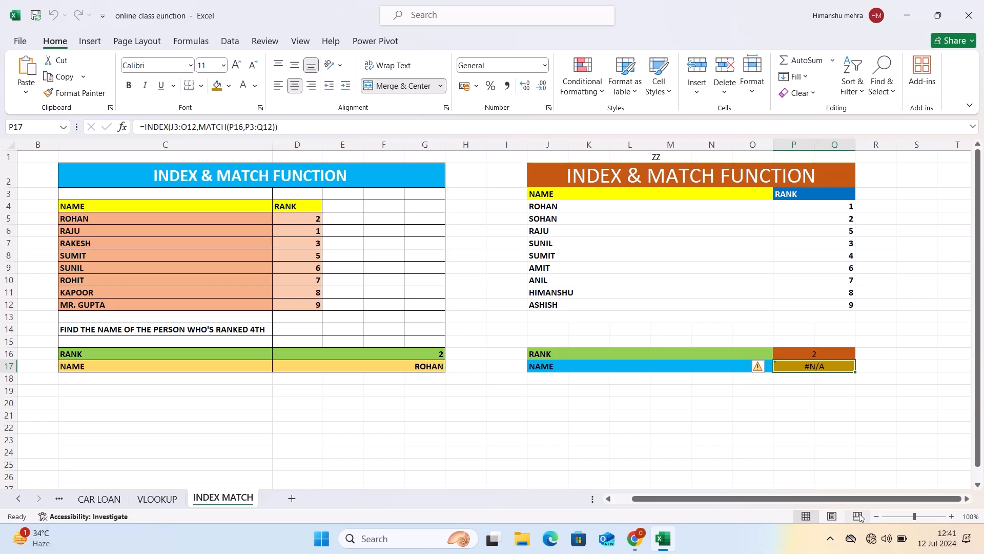
left_click(832, 545)
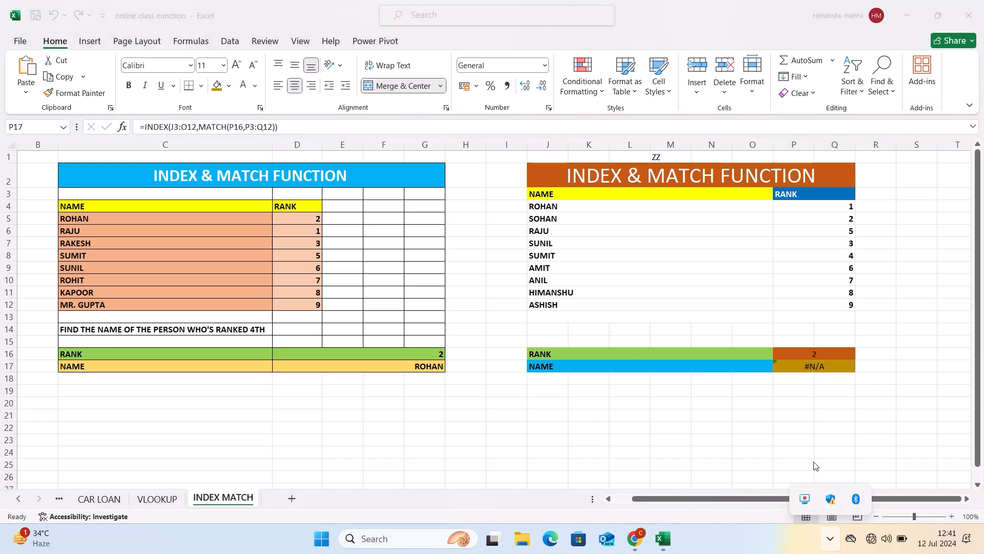